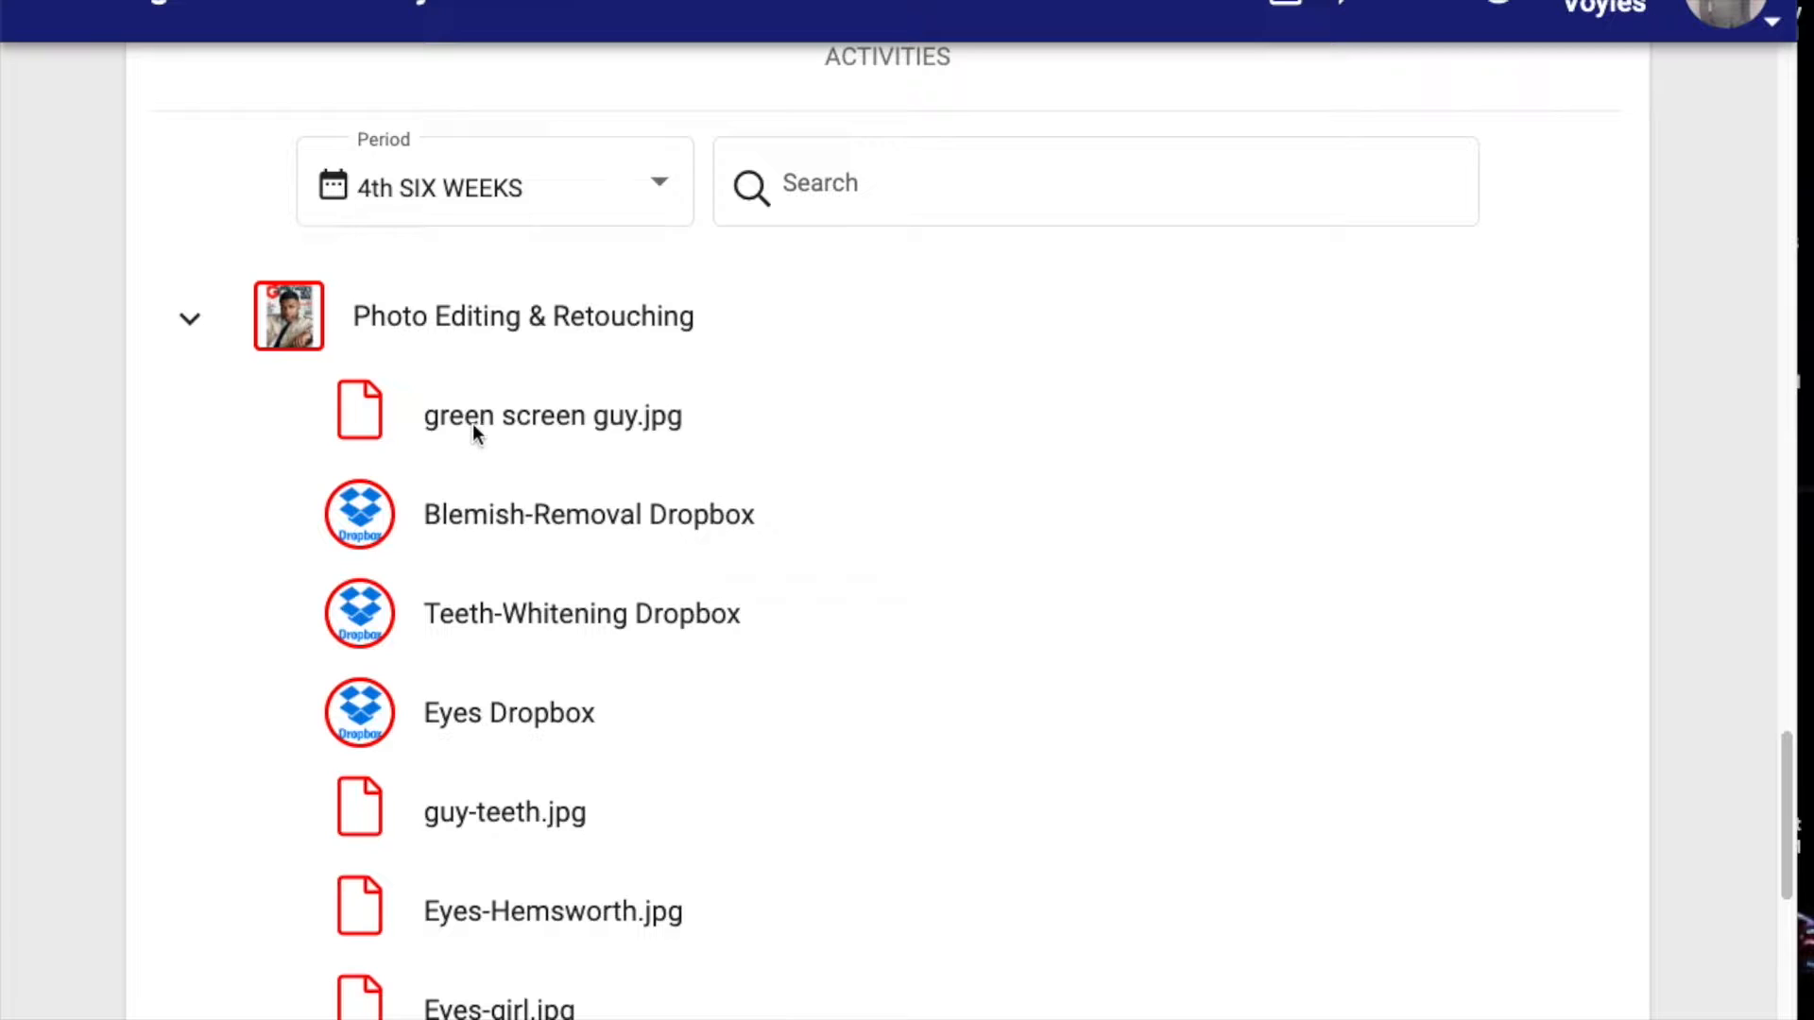
Open green screen guy.jpg from the Photo Editing & Retouching activities and save the image to Downloads as a JPEG.
click(599, 418)
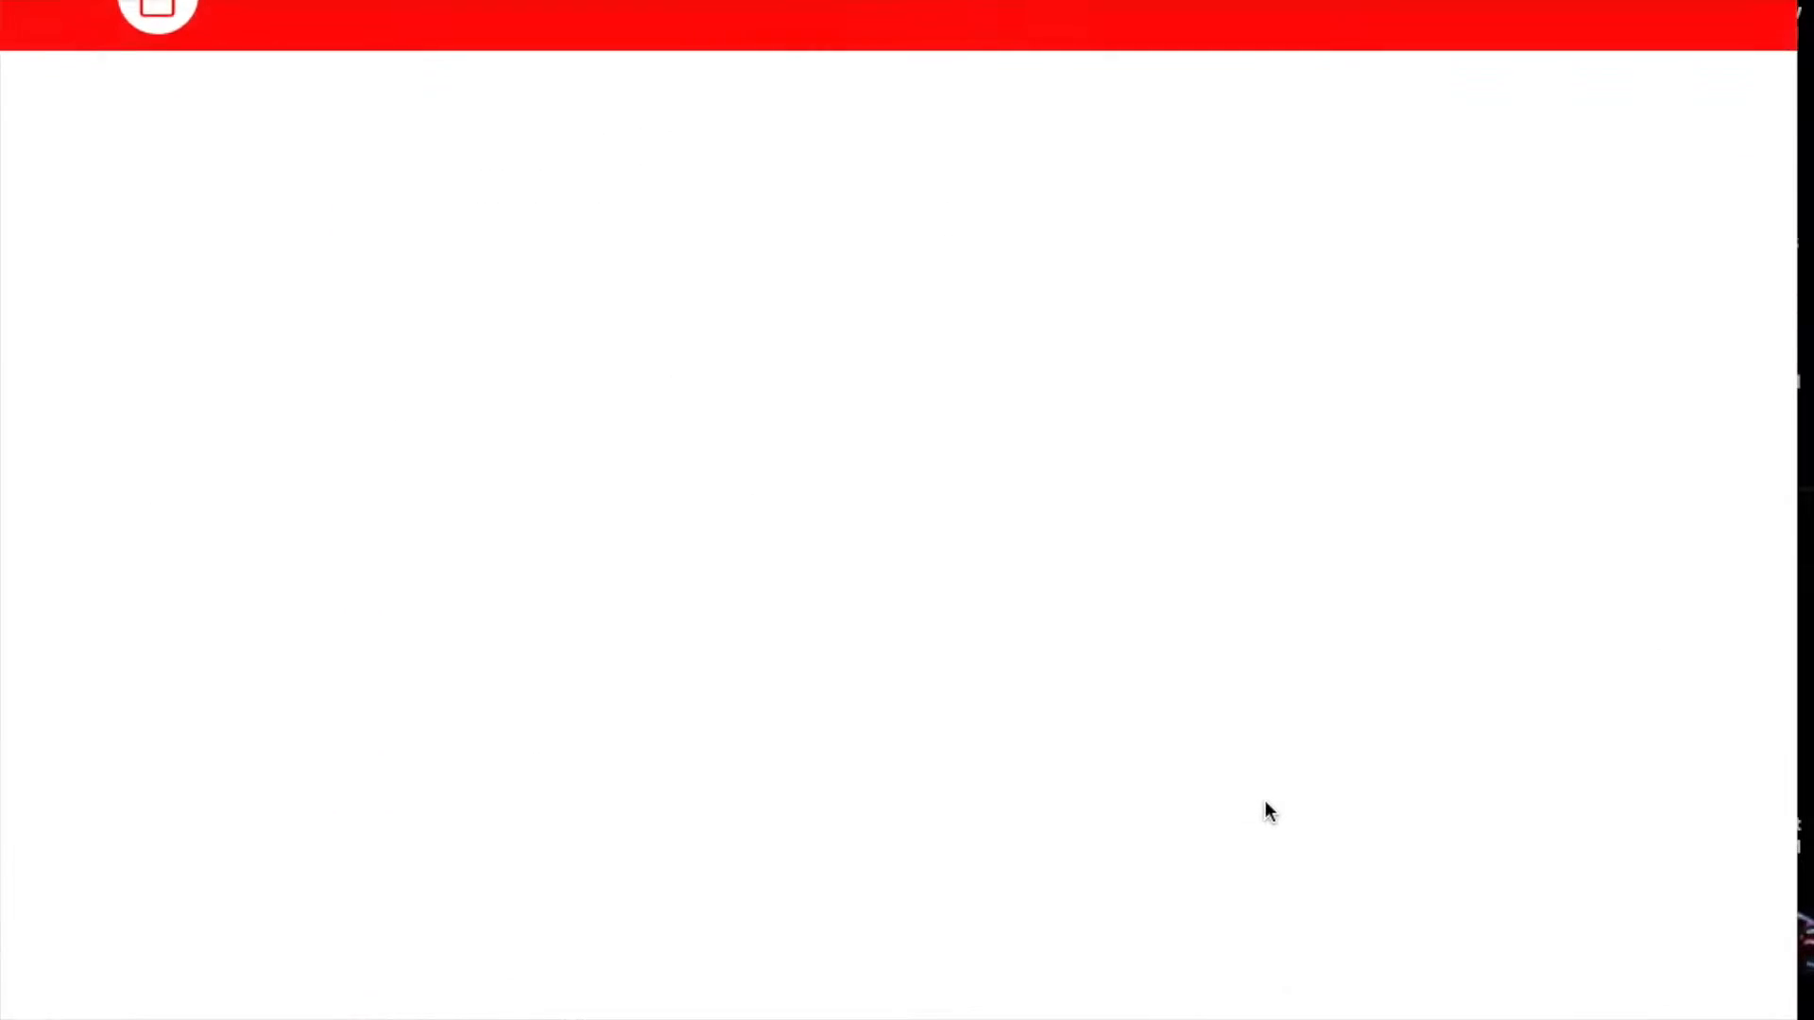
scroll(1314, 723, down, 5)
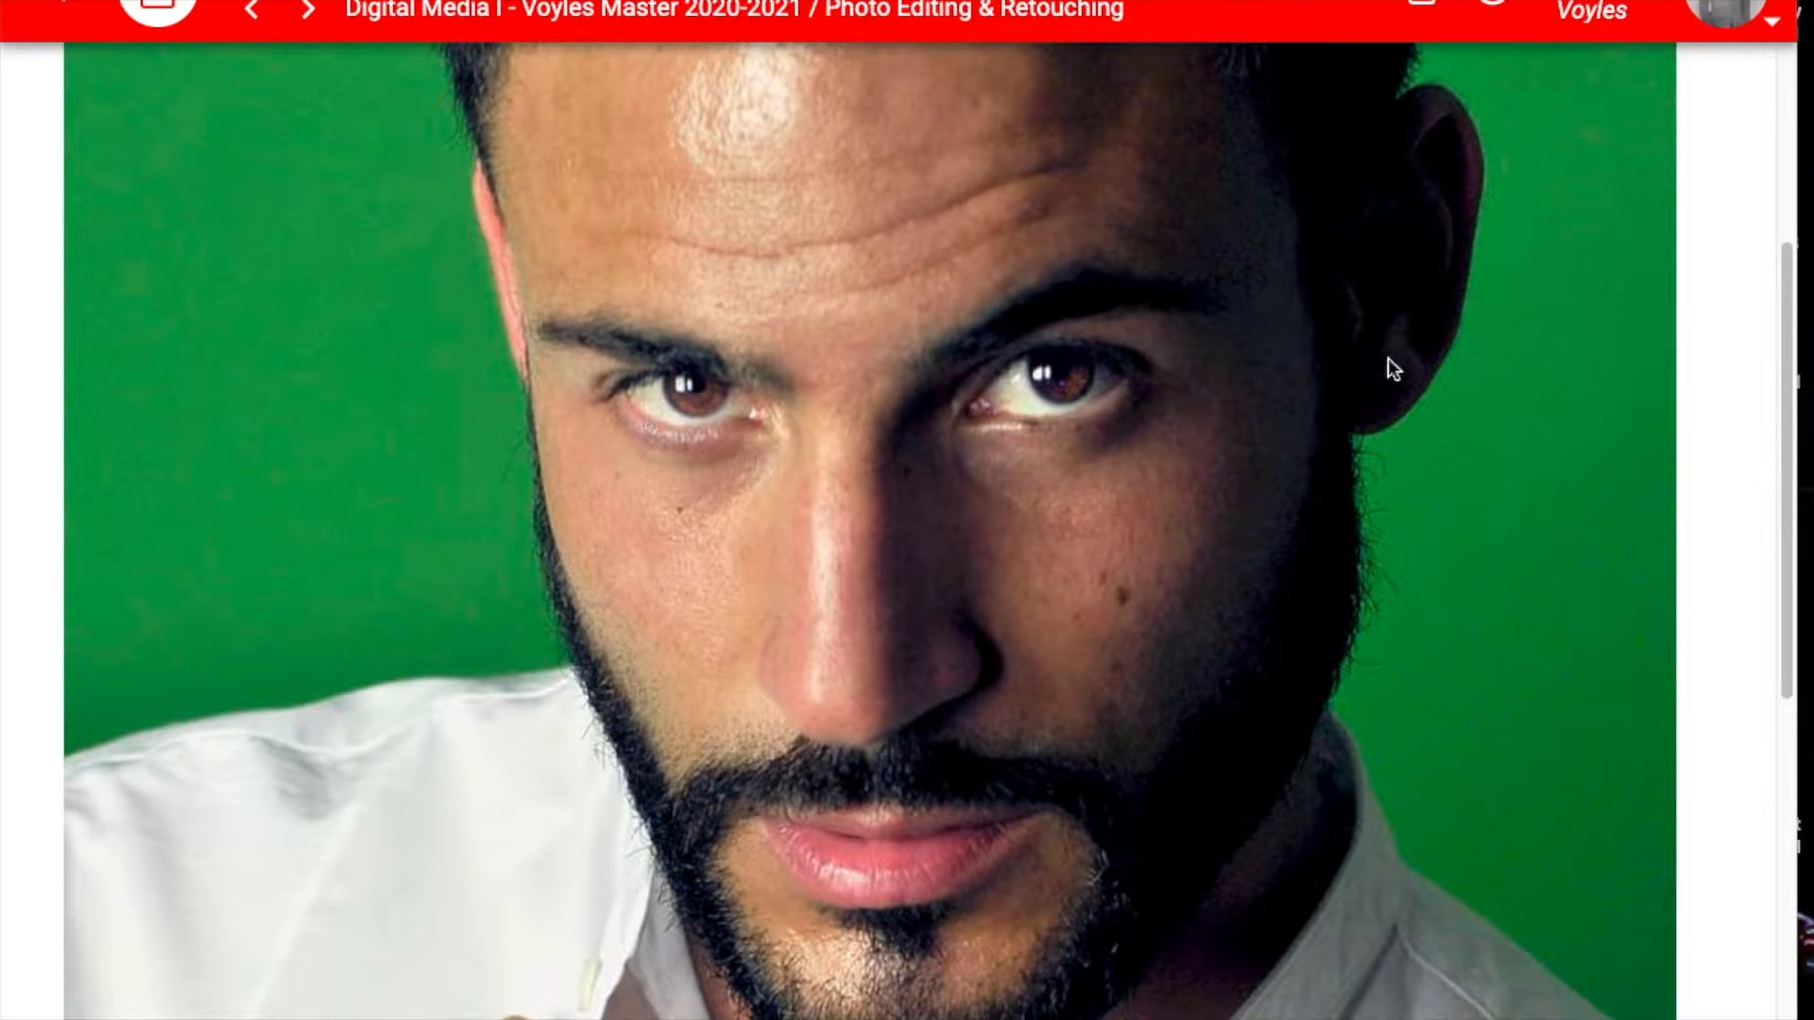
right_click(1200, 264)
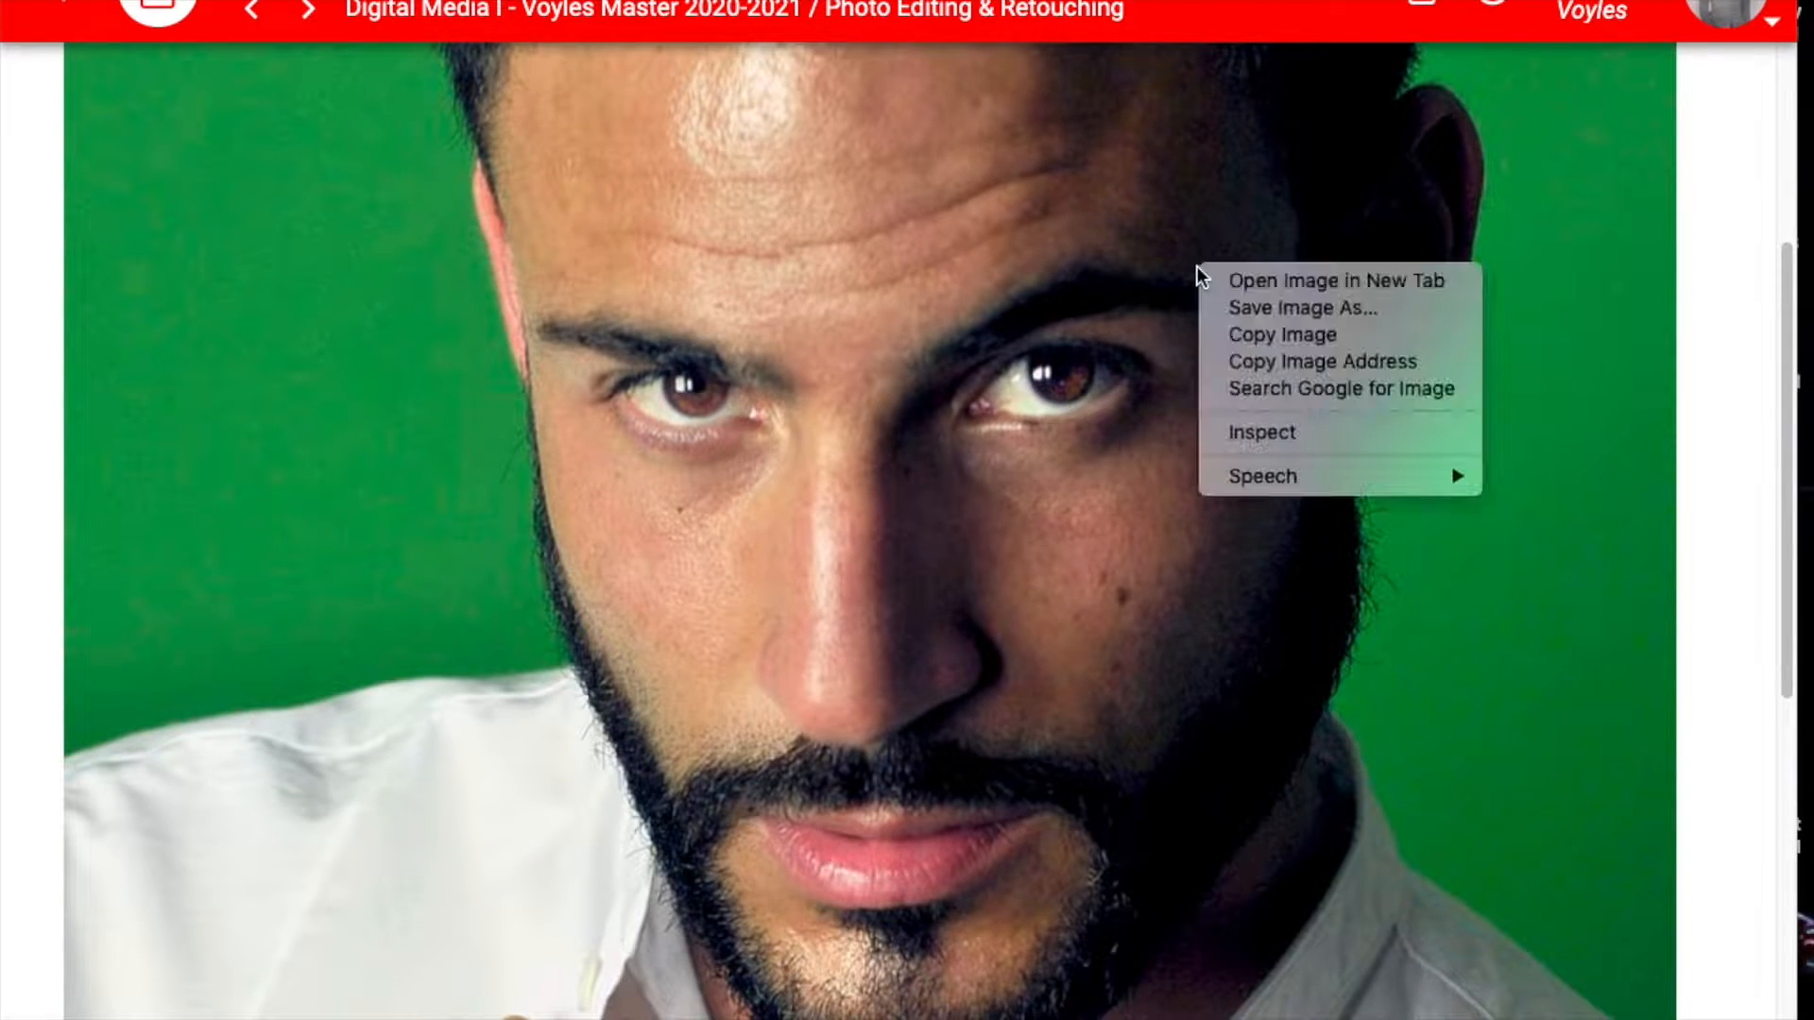
click(1270, 310)
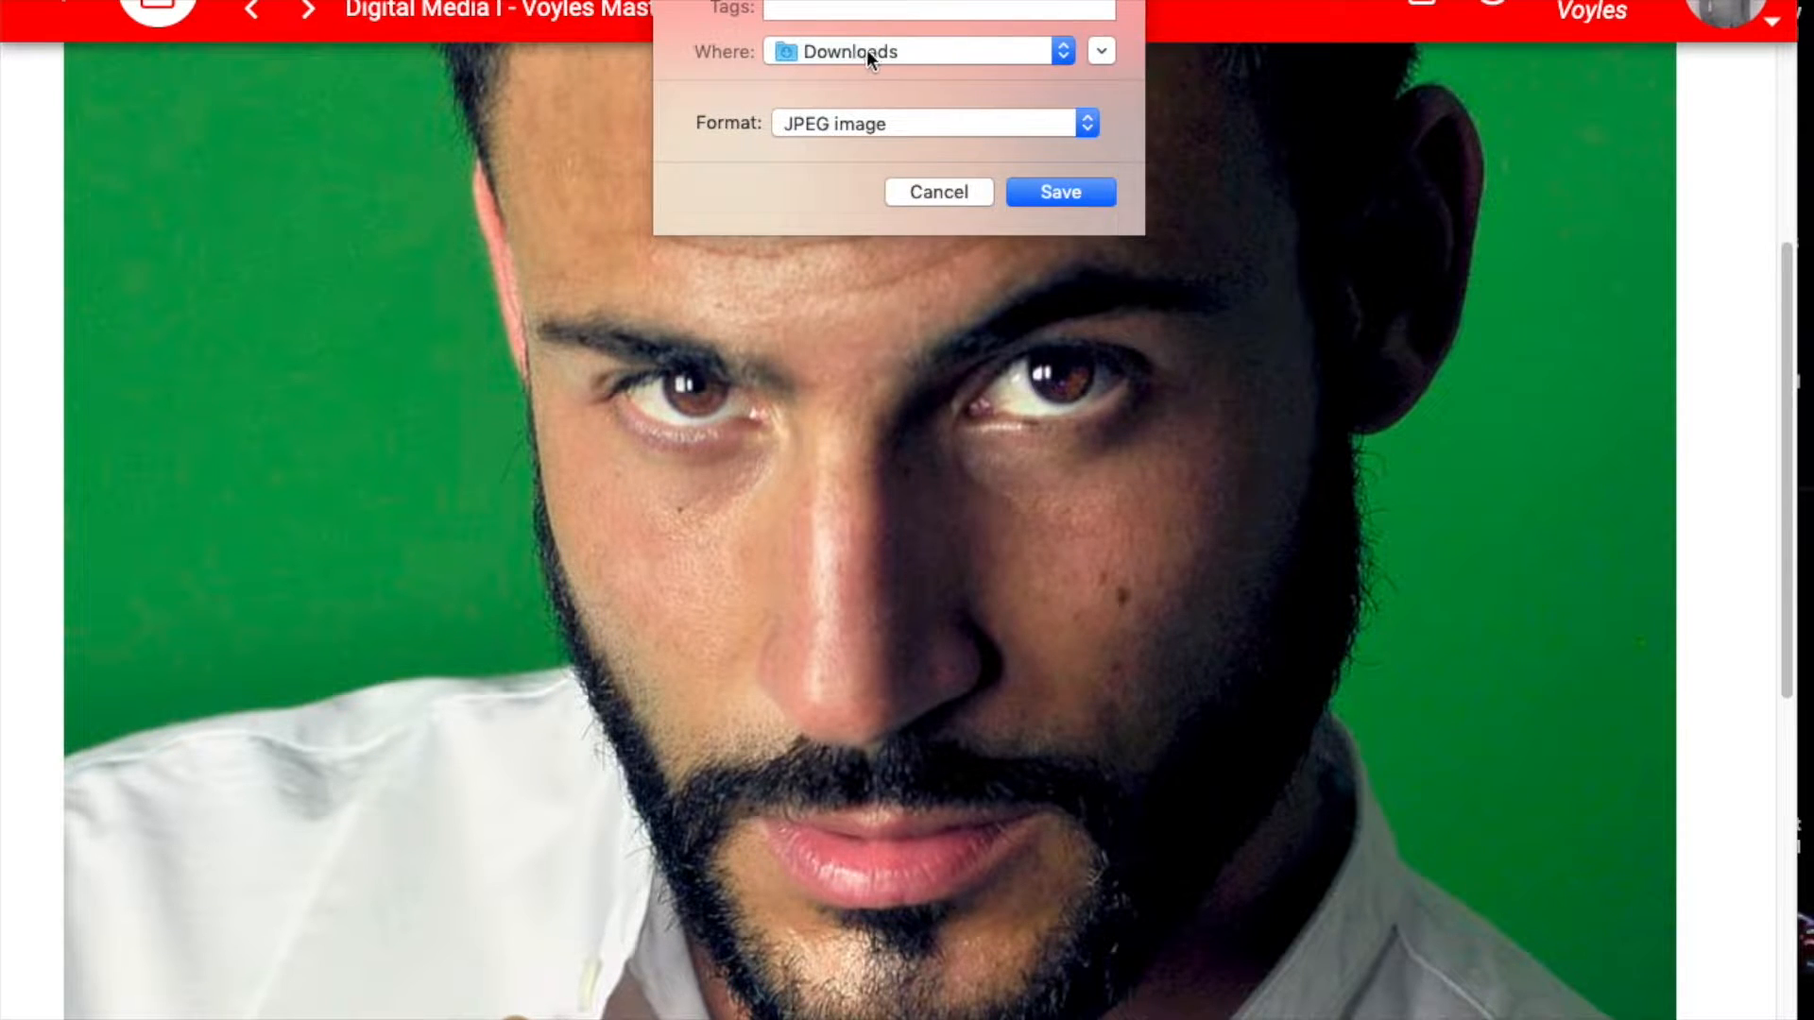
click(1057, 192)
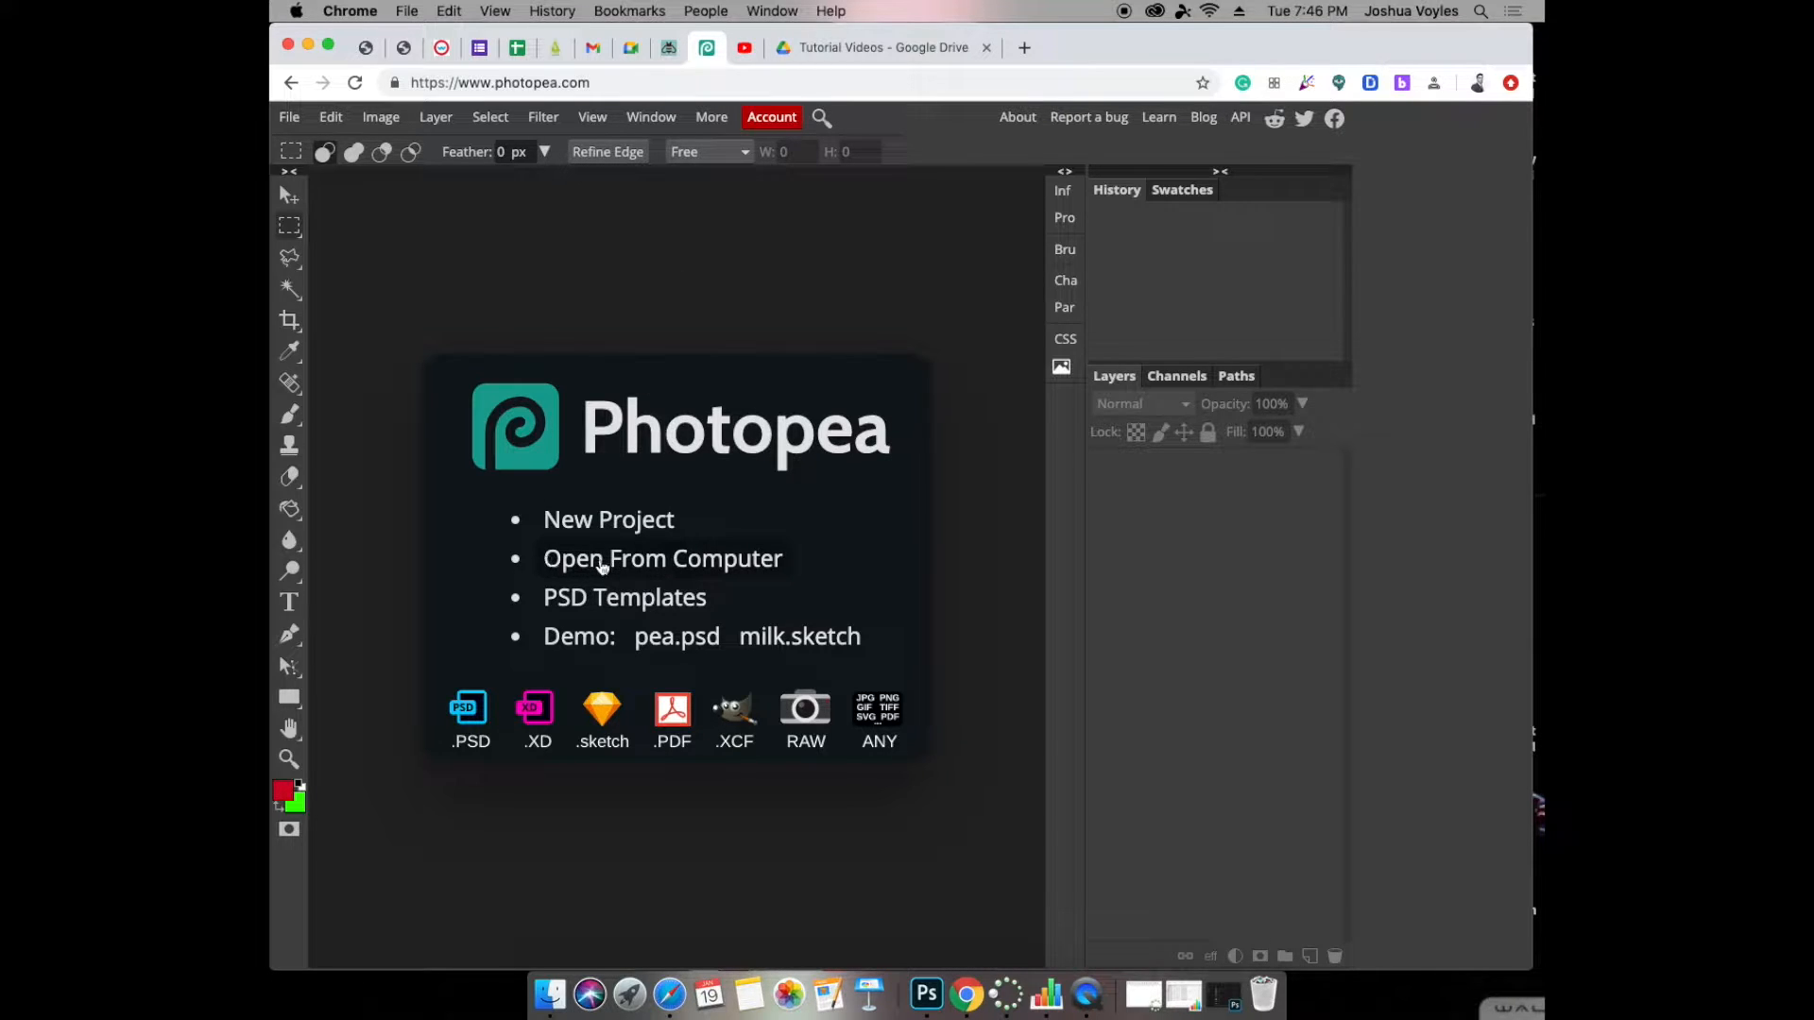
Switch to Photopea and open the newly downloaded eyes-green-screen "(1).jpg" photo from the Downloads folder.
click(656, 560)
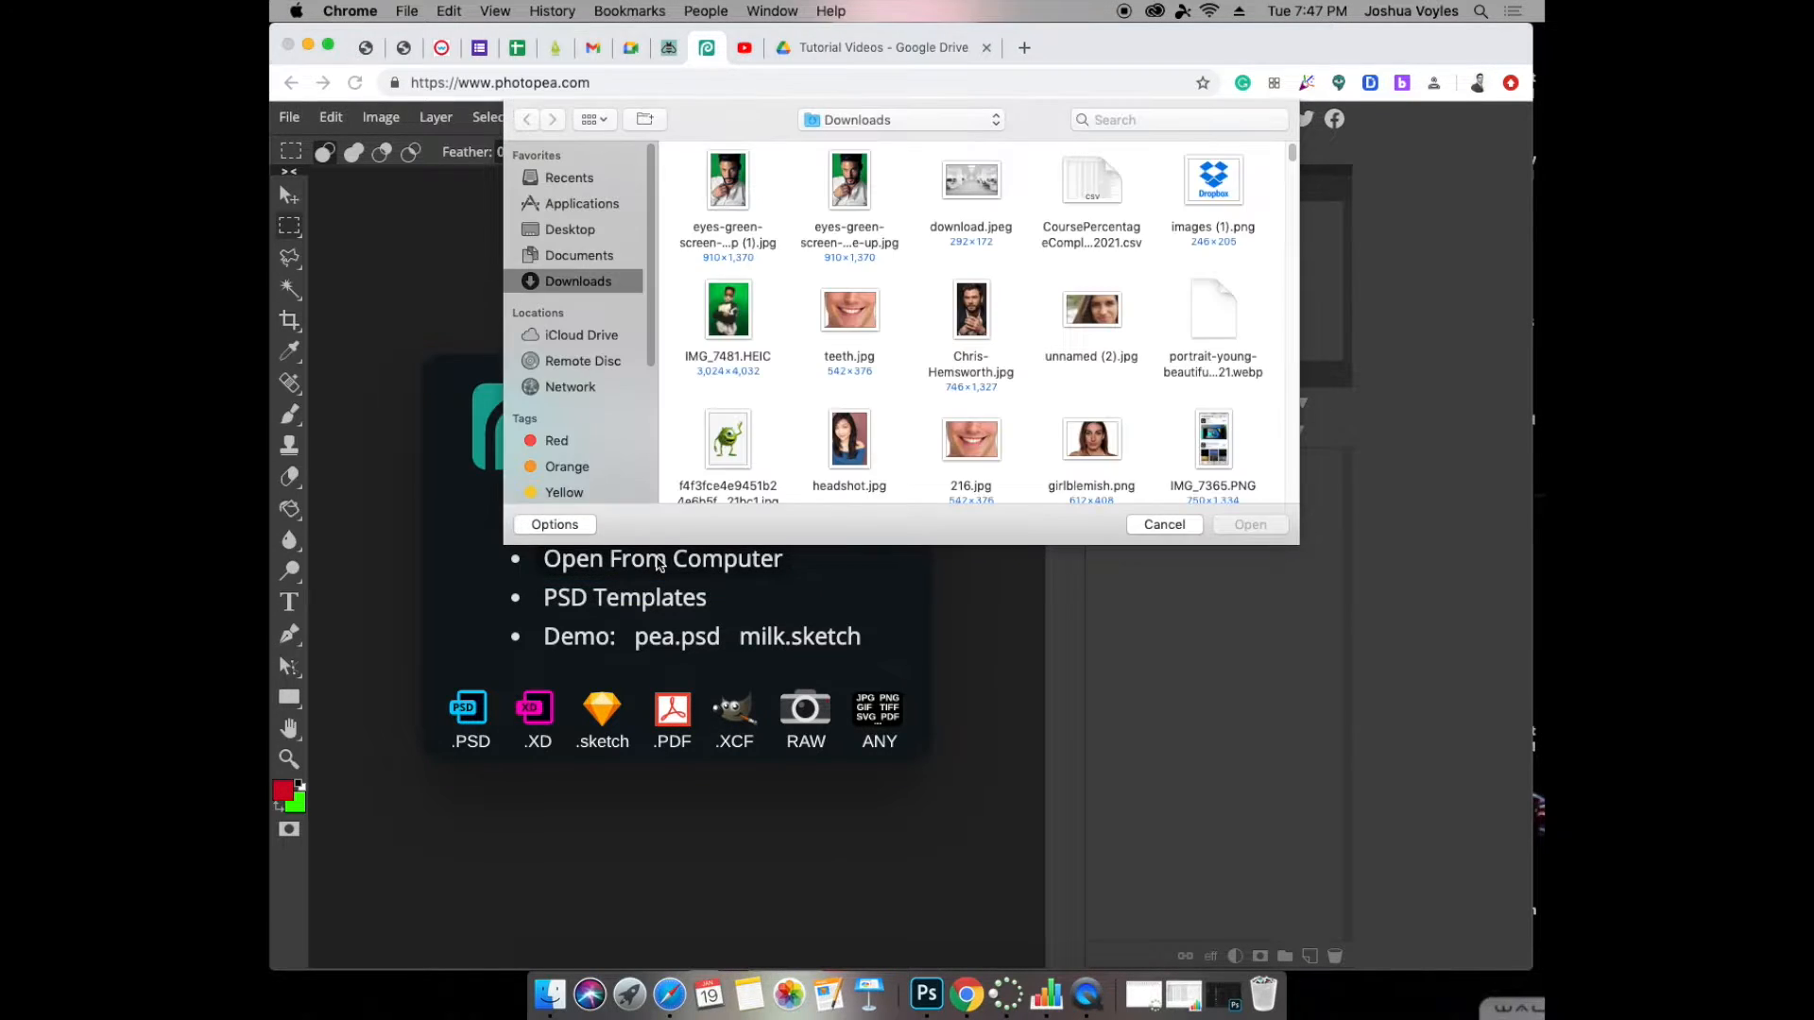
click(733, 193)
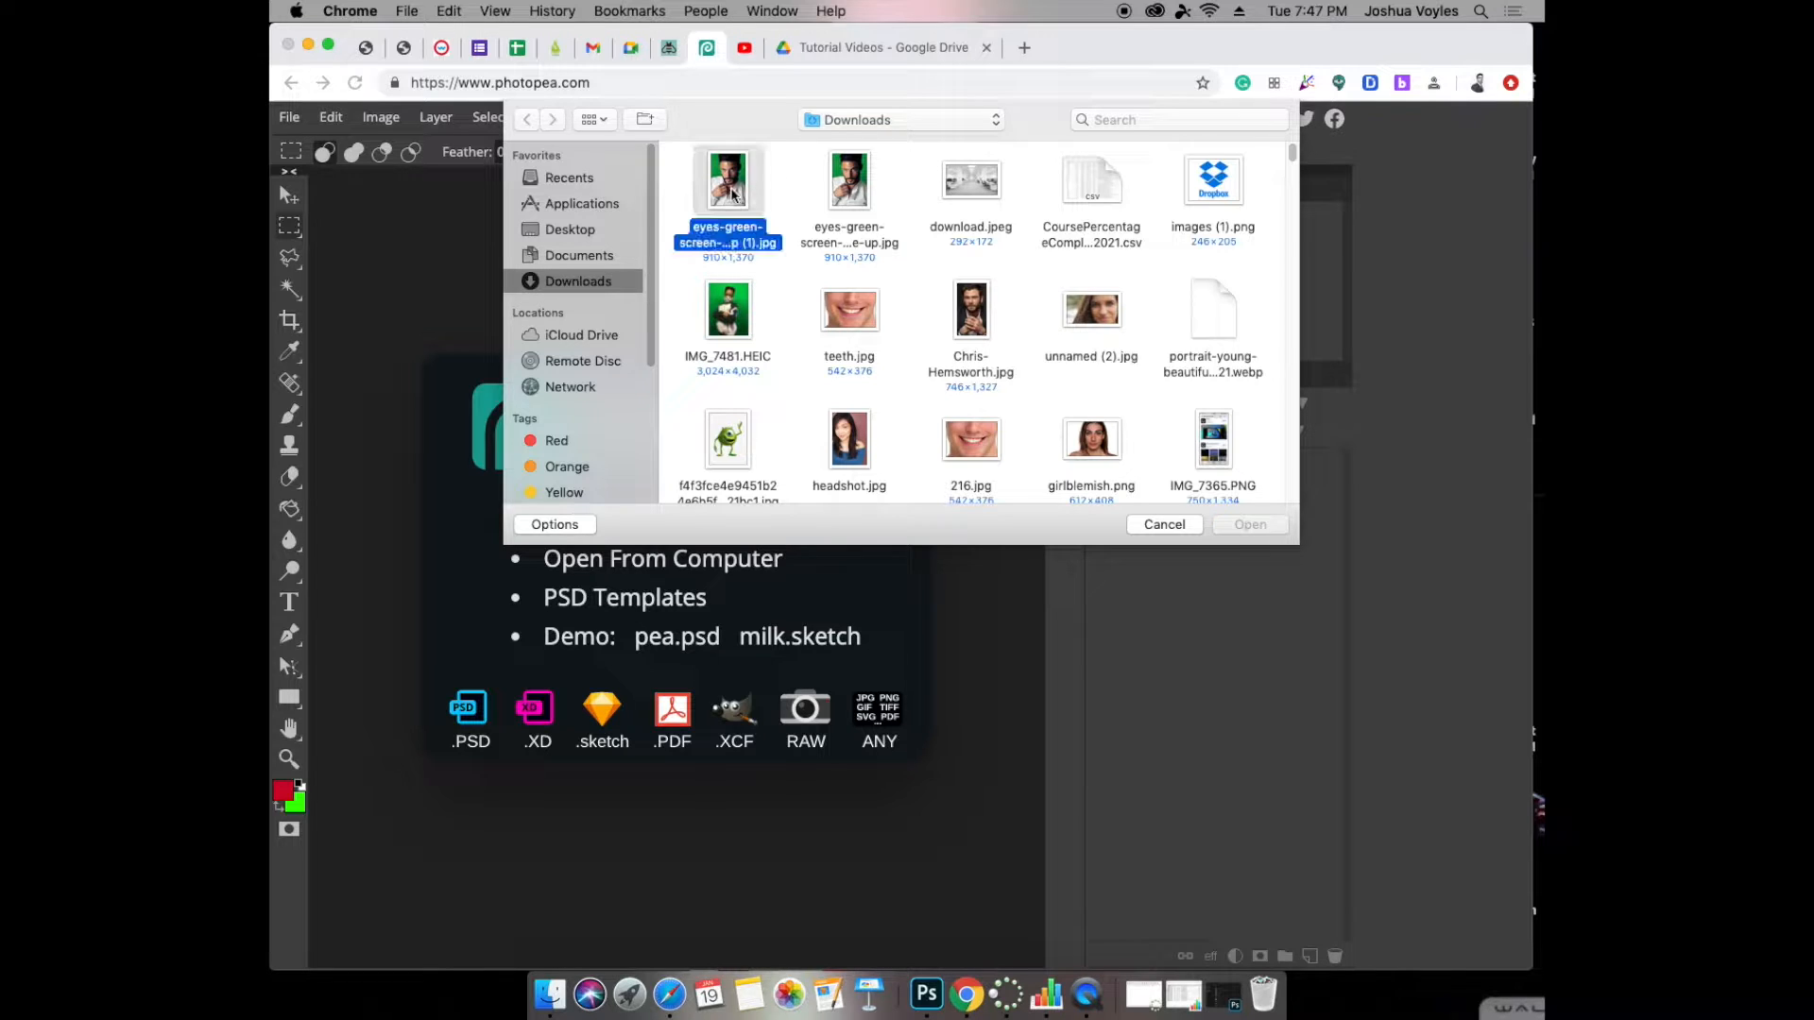
click(1237, 527)
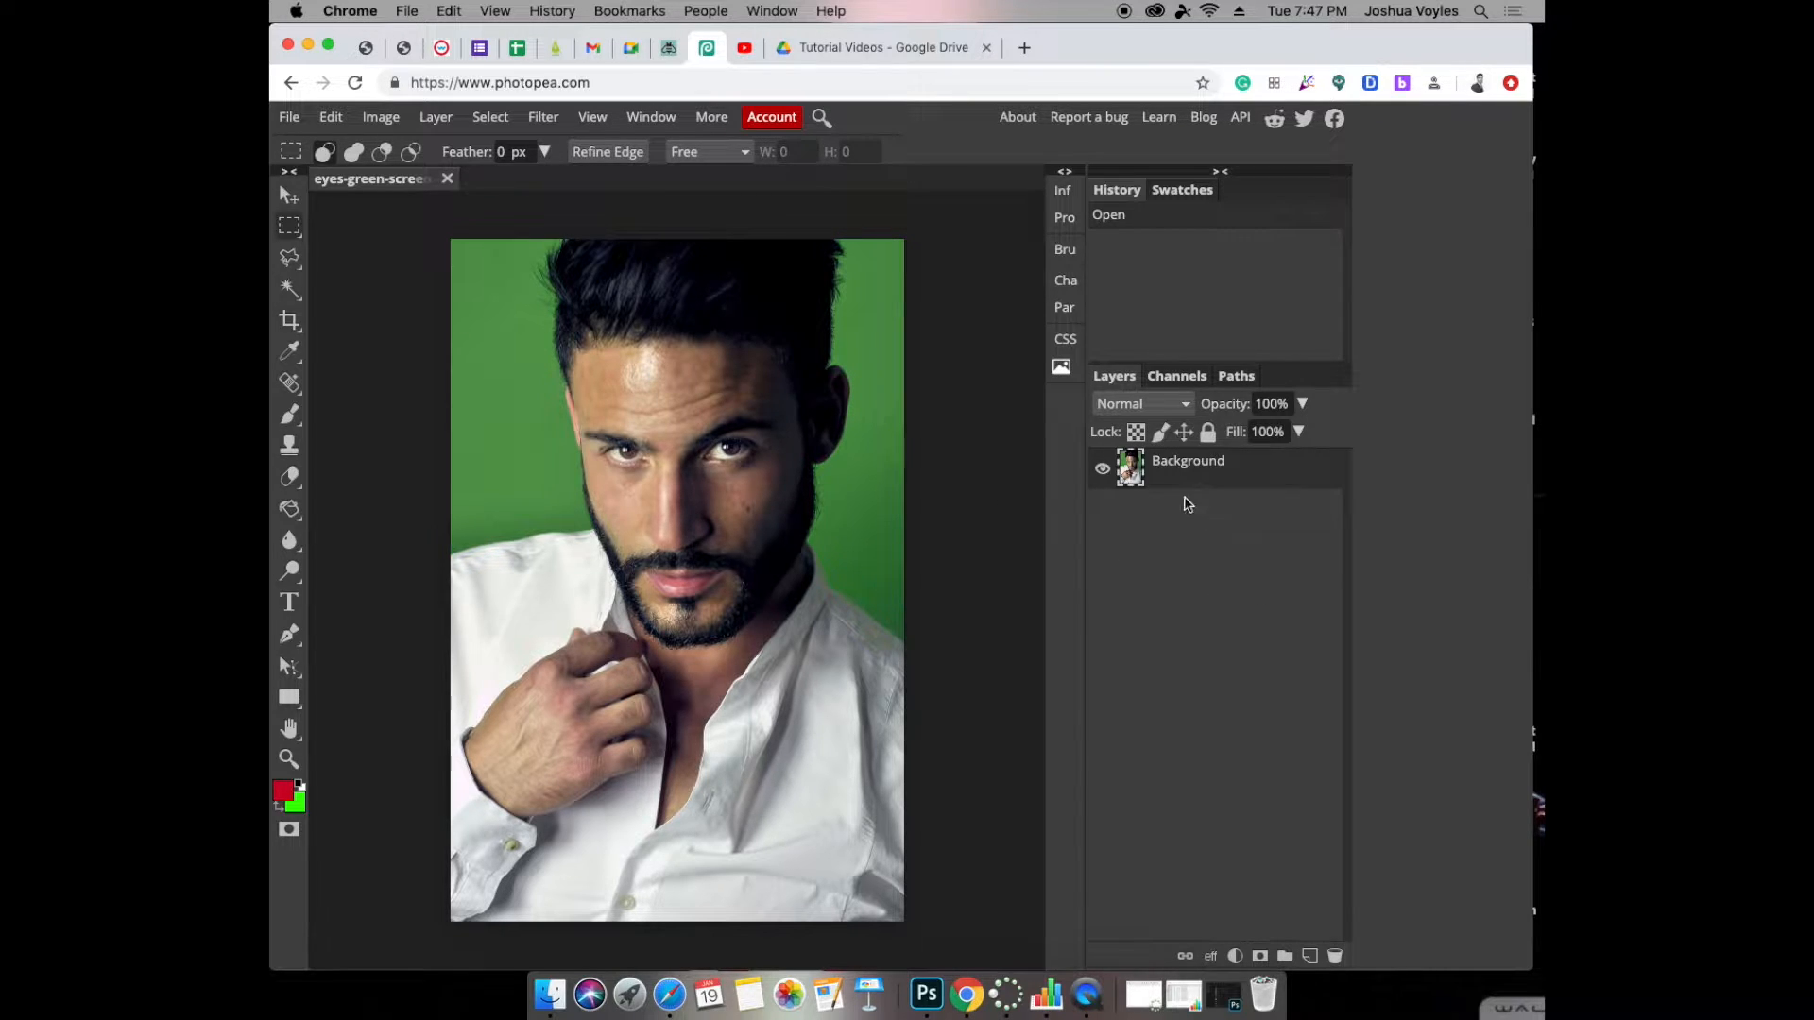
Add a new empty layer and move it below the Background photo layer.
mouse_move(1171, 465)
mouse_down()
mouse_move(1214, 747)
mouse_move(1147, 468)
mouse_move(1170, 474)
mouse_up()
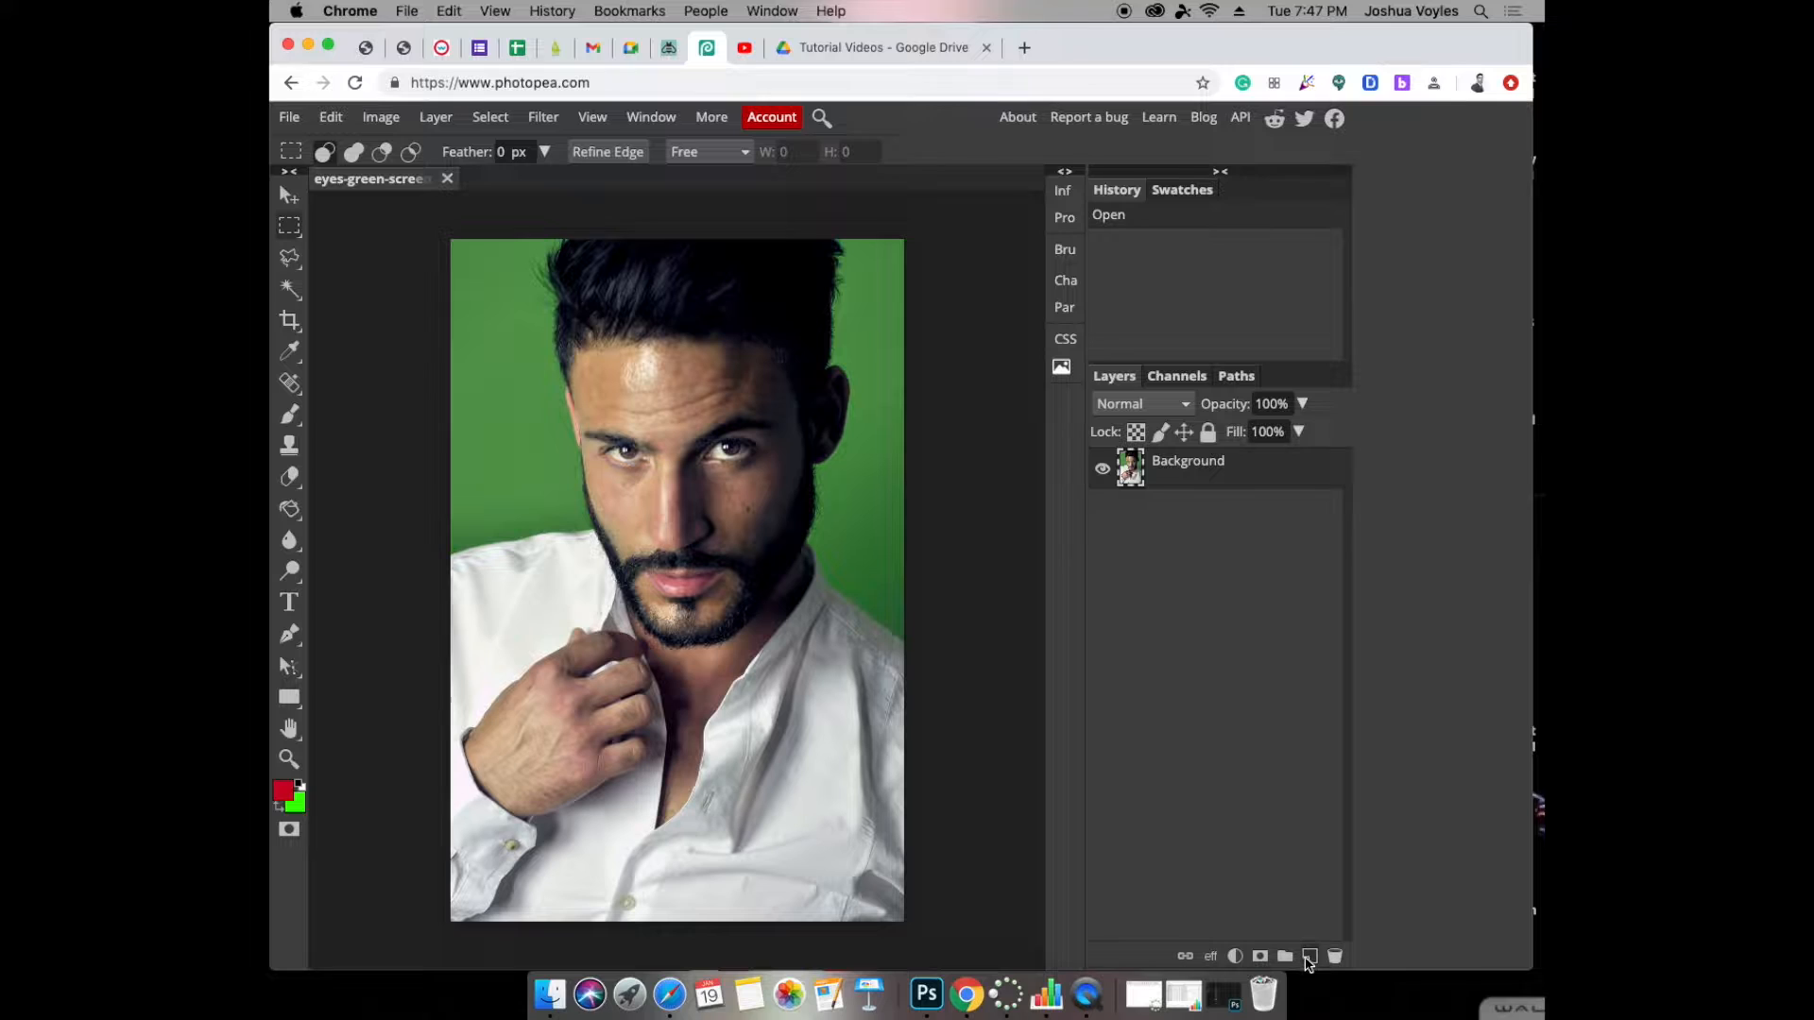
click(1176, 713)
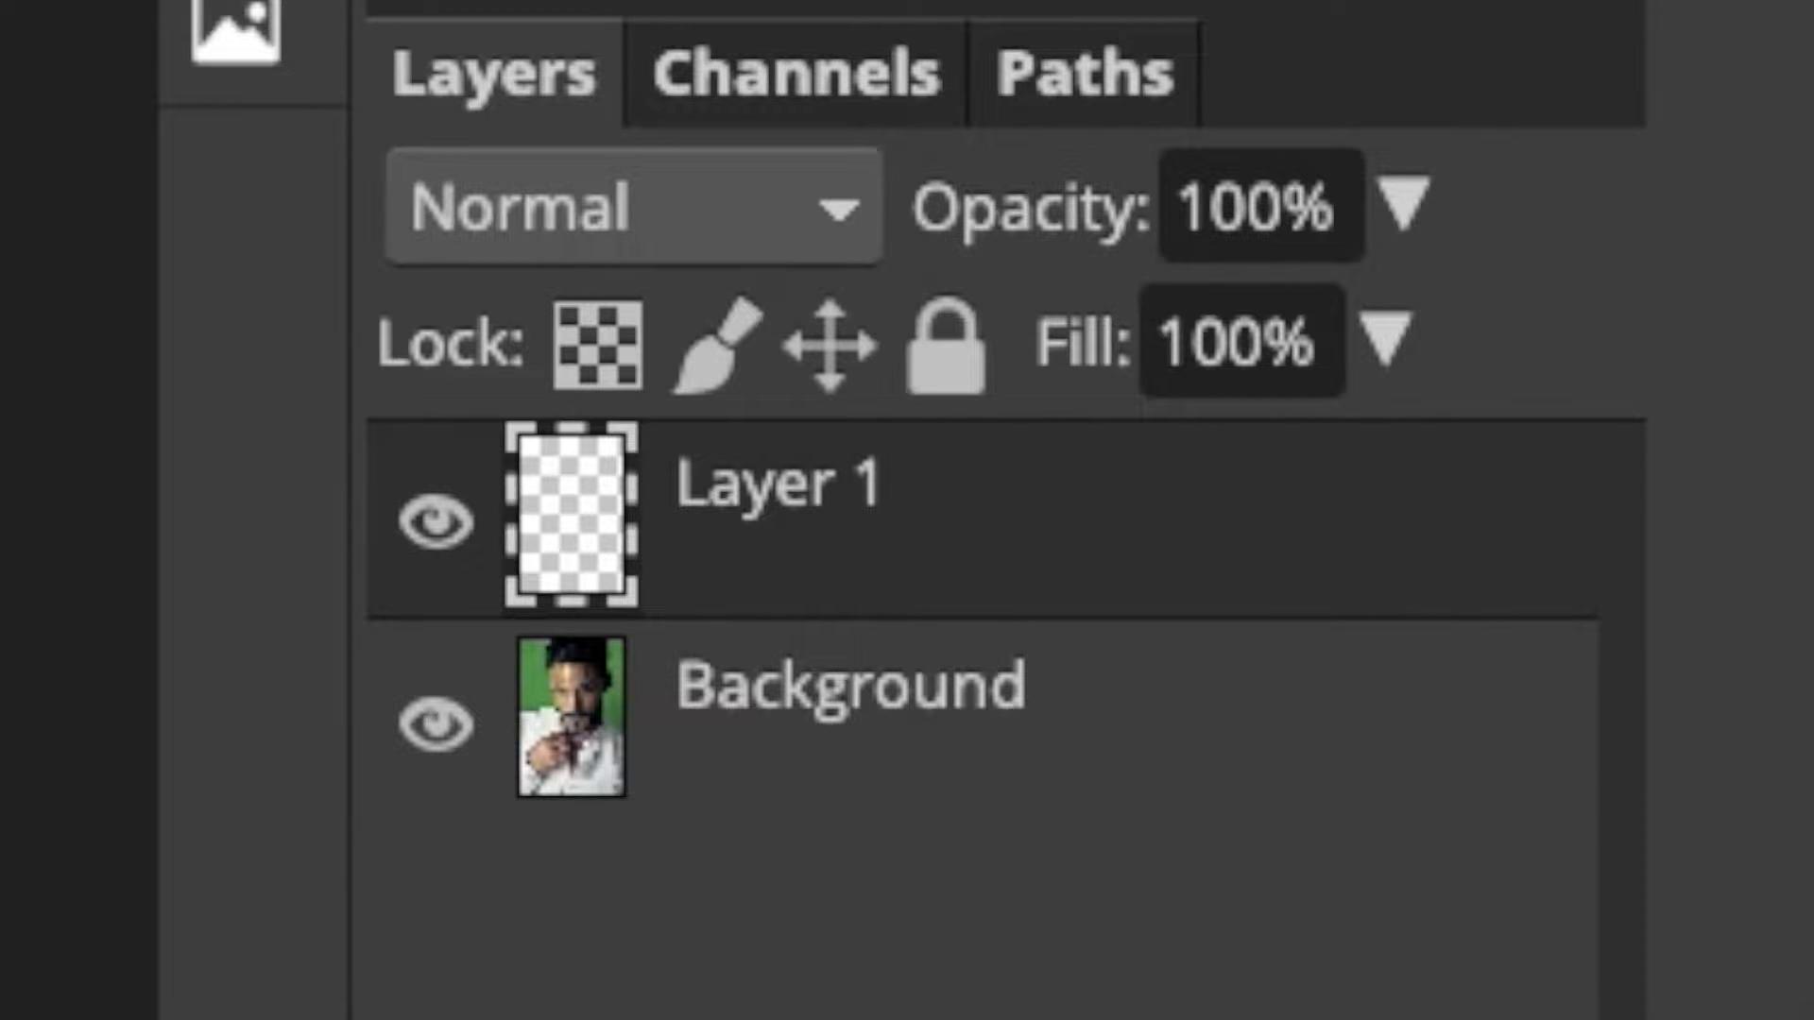
drag(955, 538, 931, 830)
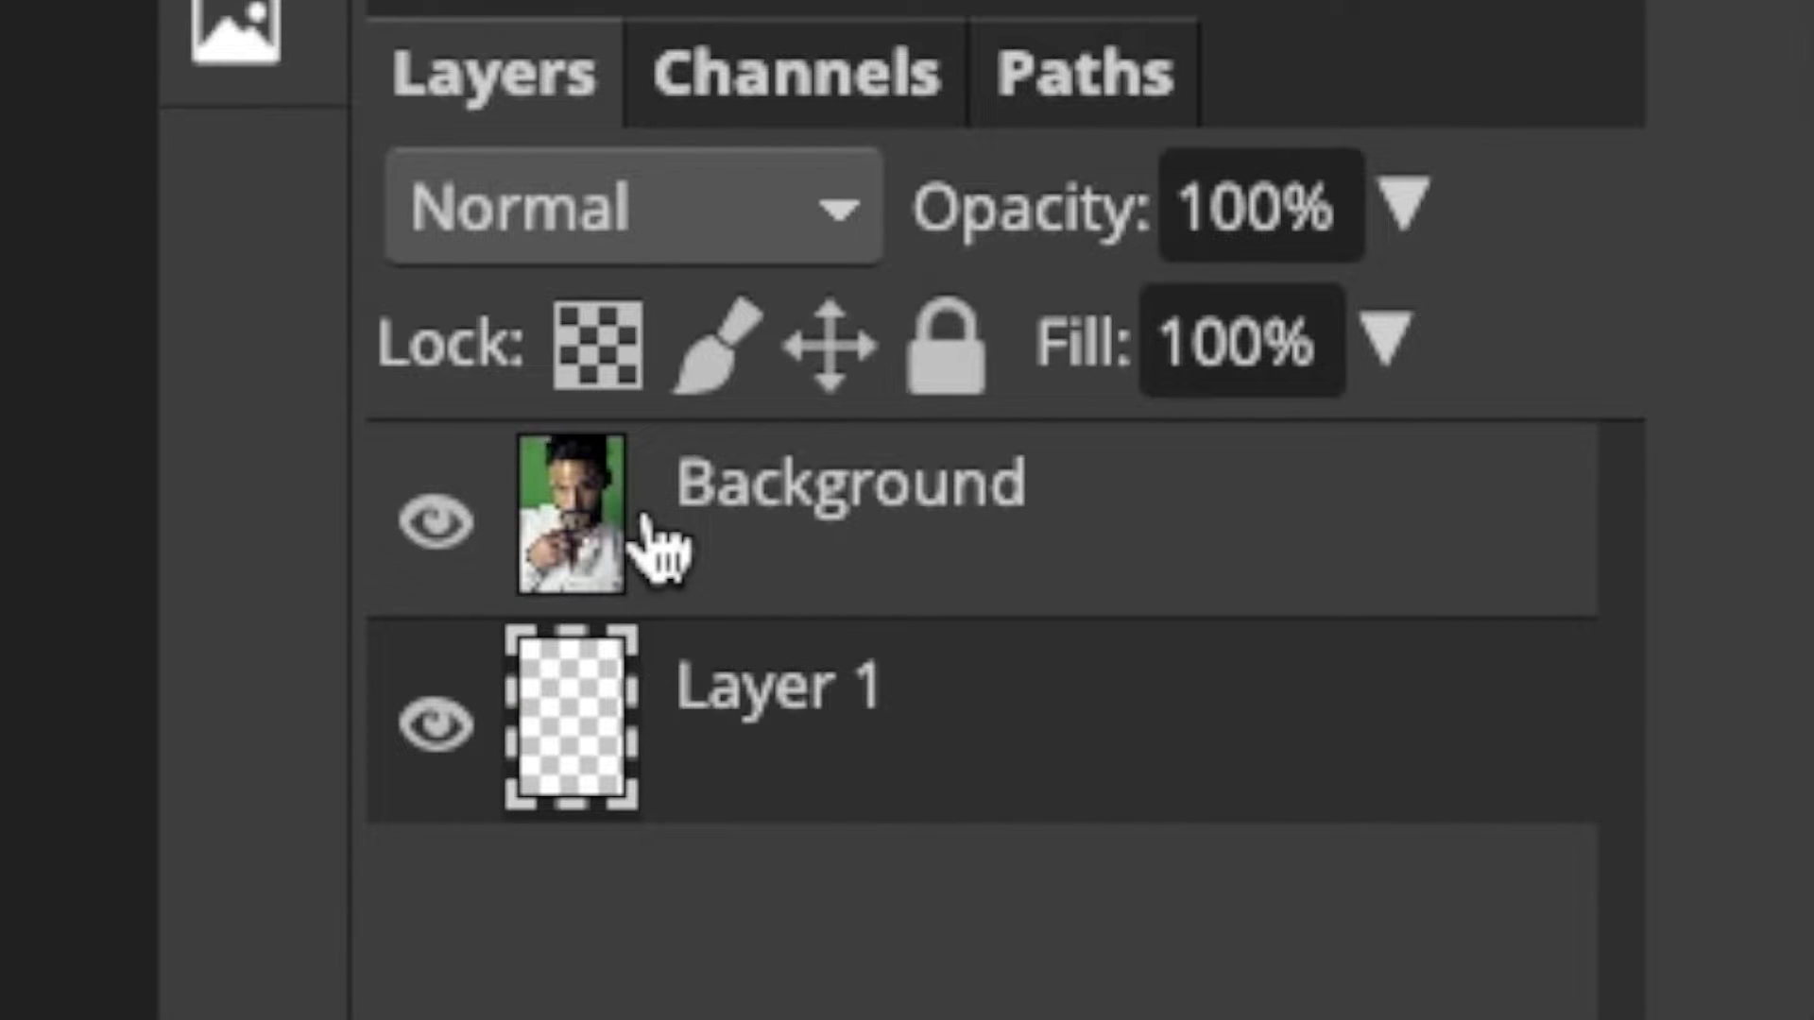
click(662, 553)
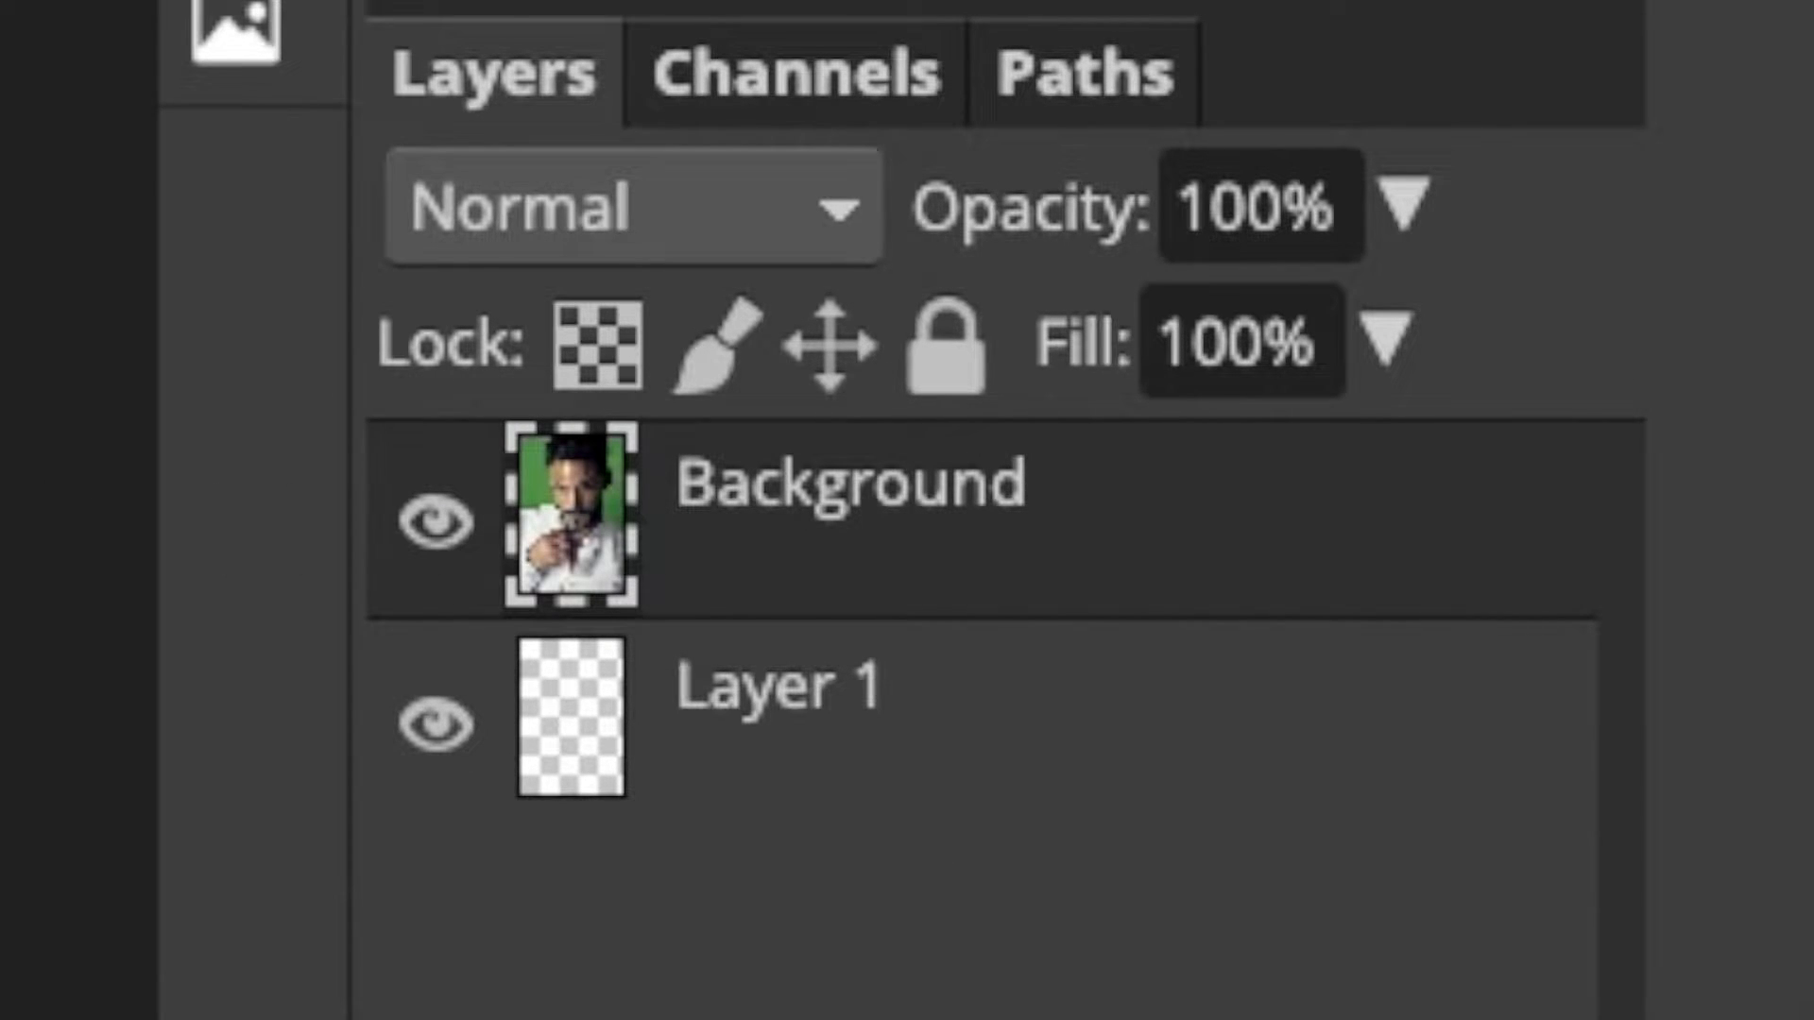
click(760, 746)
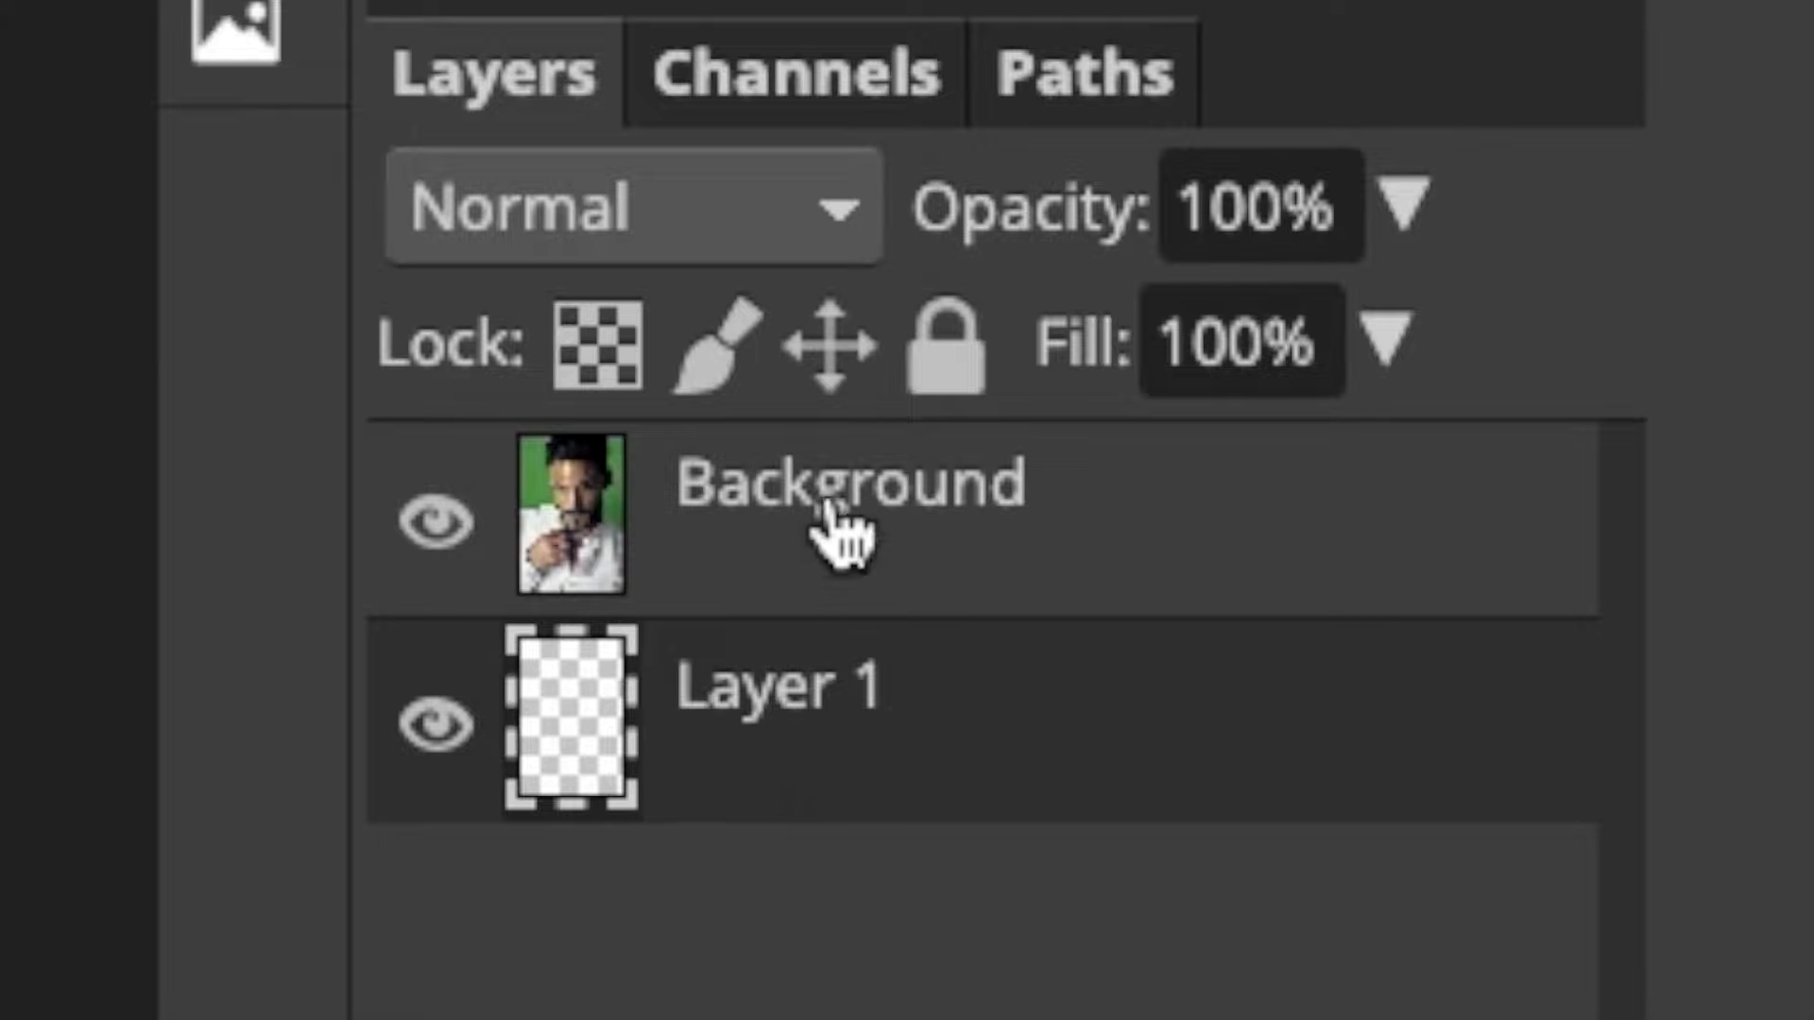
Rename the Background photo layer to "guy".
click(850, 520)
double_click(891, 505)
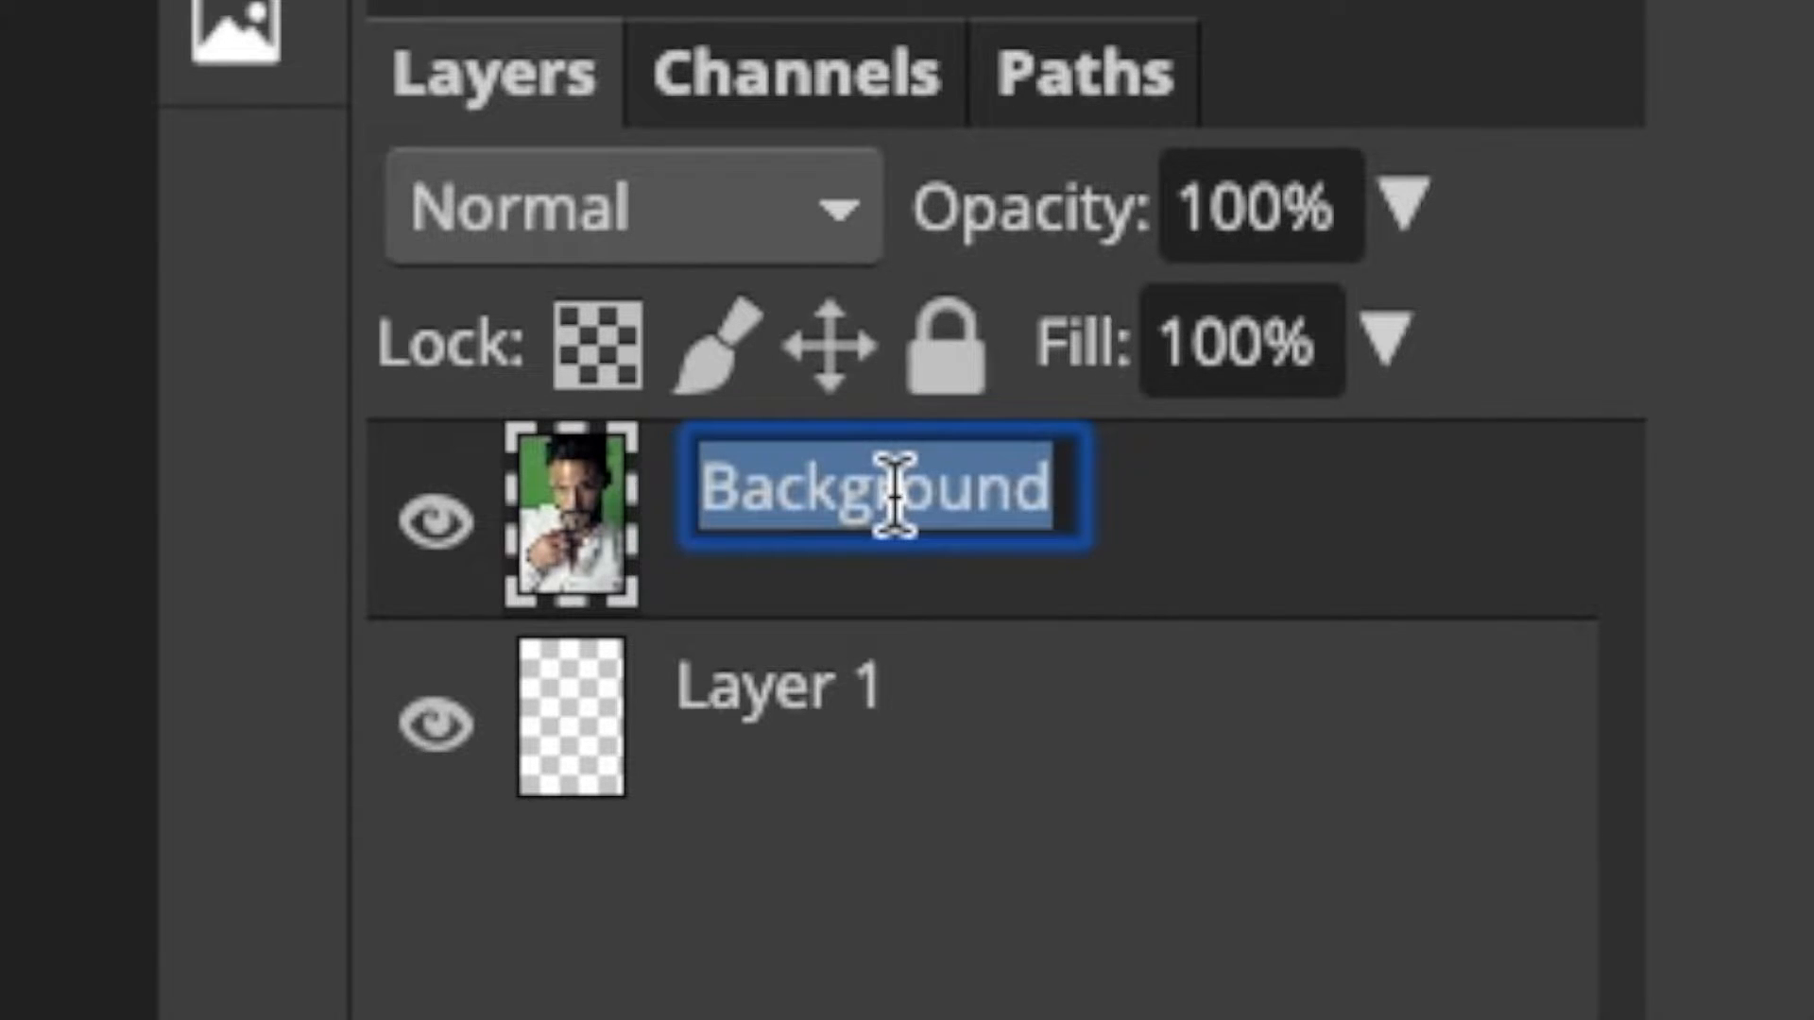
text(guy)
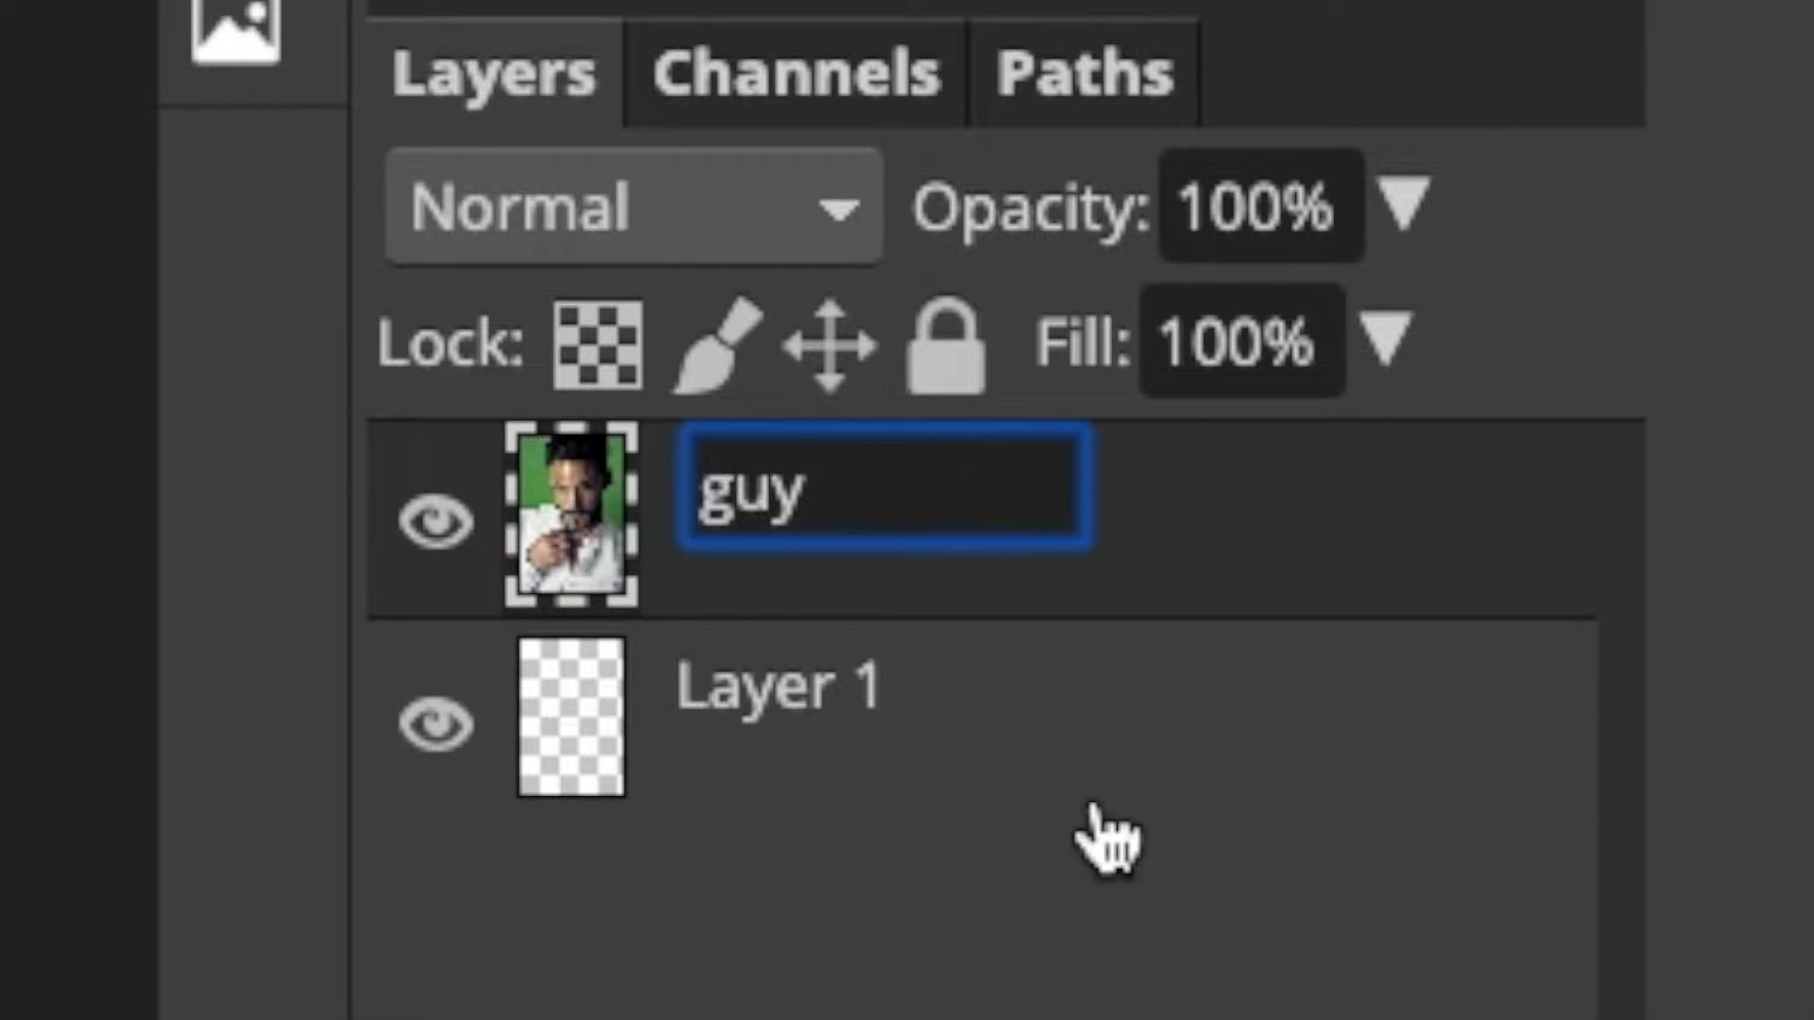
click(1113, 847)
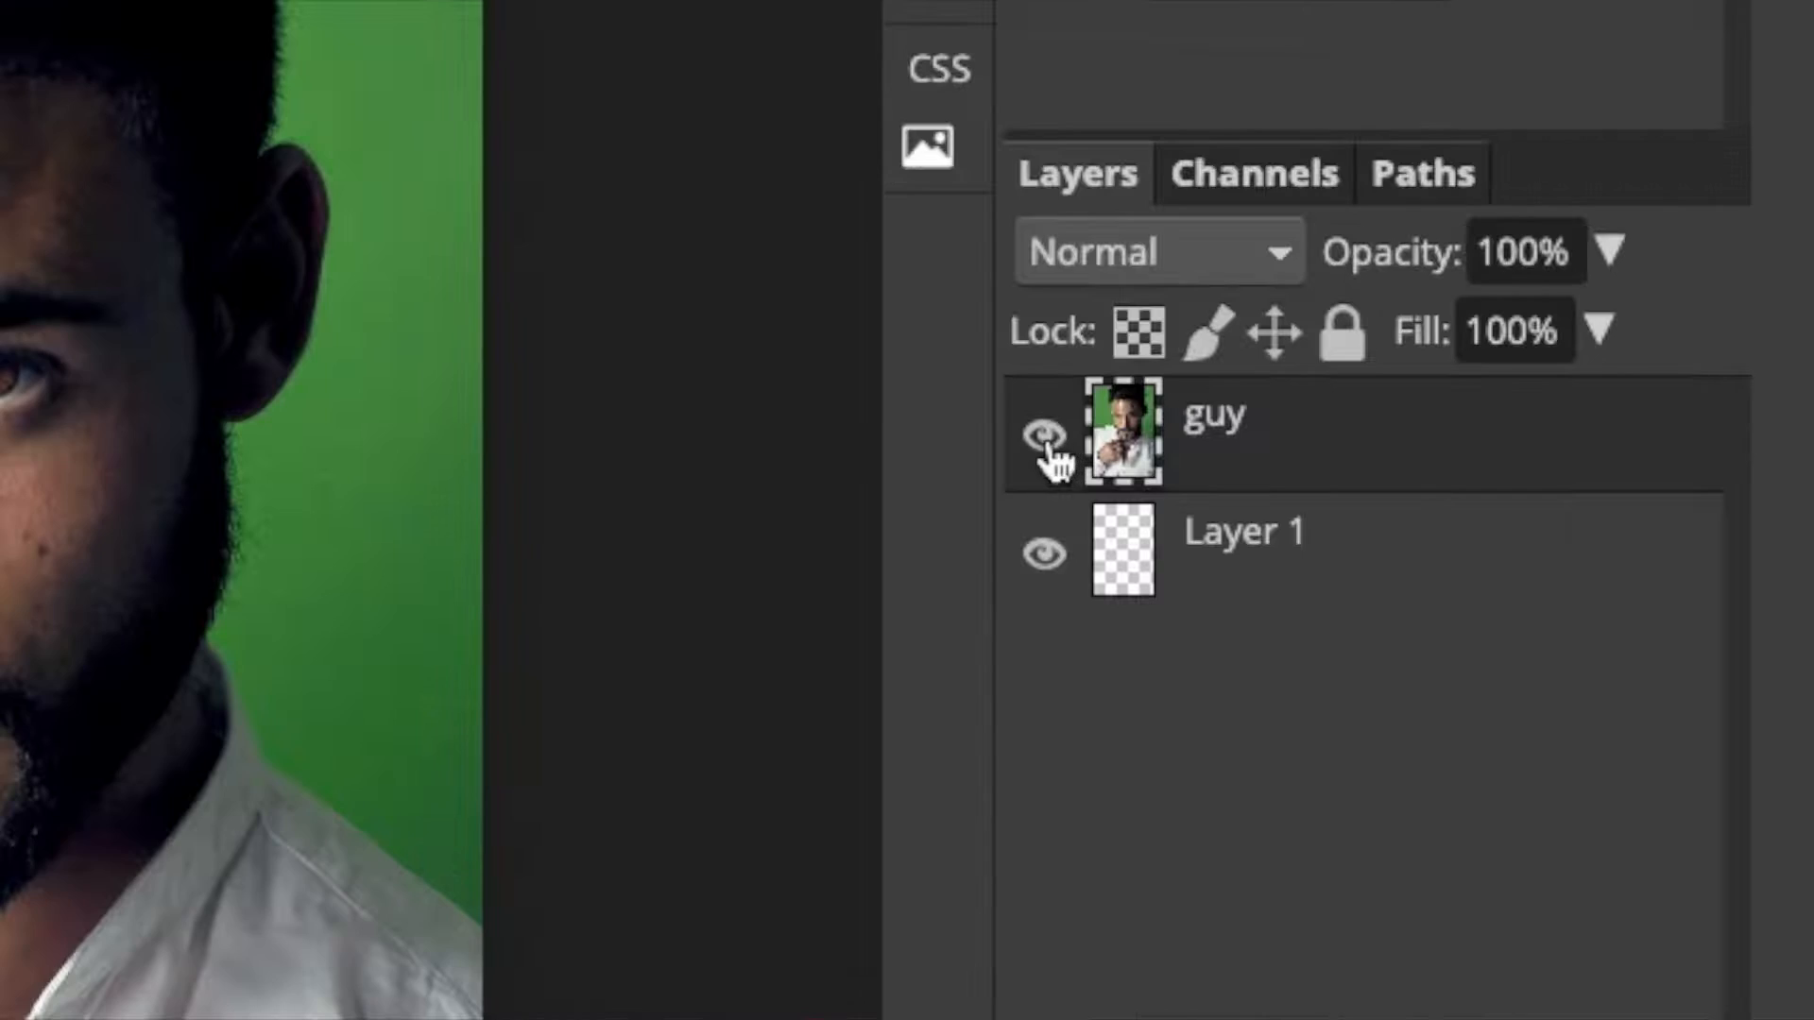
Hide the guy layer and fill the empty Layer 1 with red (ce0625) using the Paint Bucket.
click(1160, 377)
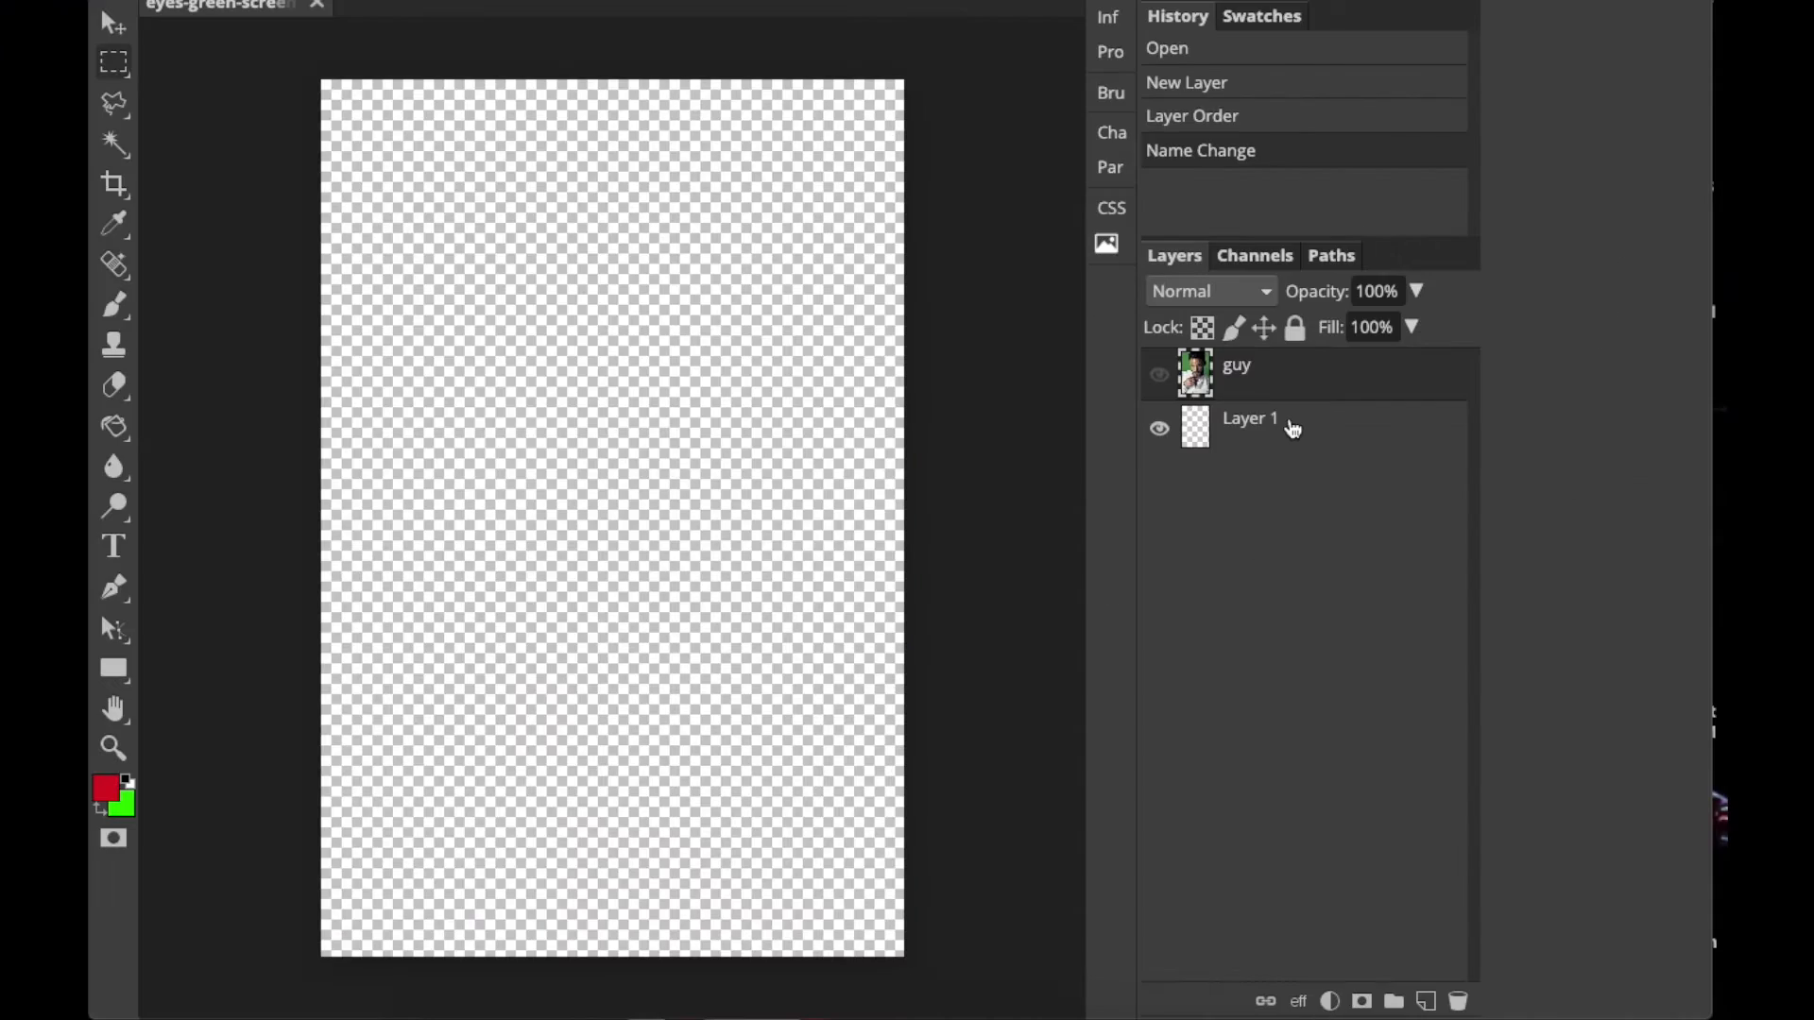
click(1303, 430)
click(105, 787)
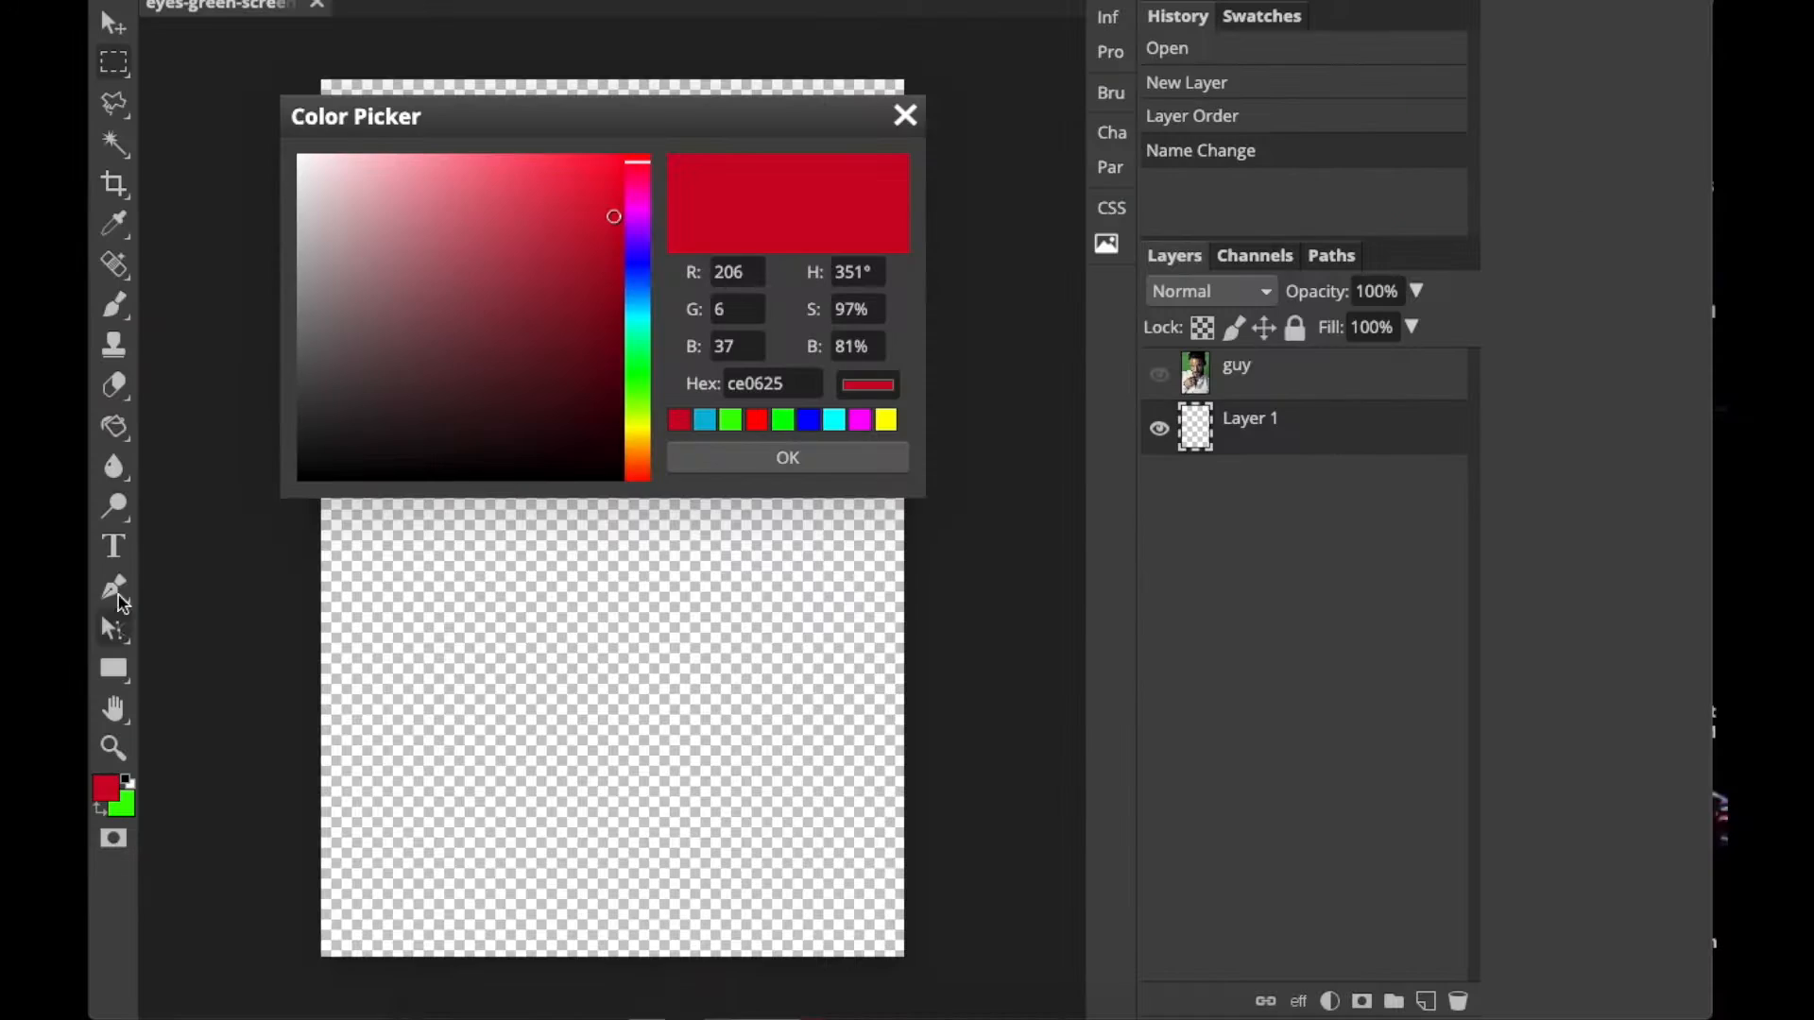
click(773, 457)
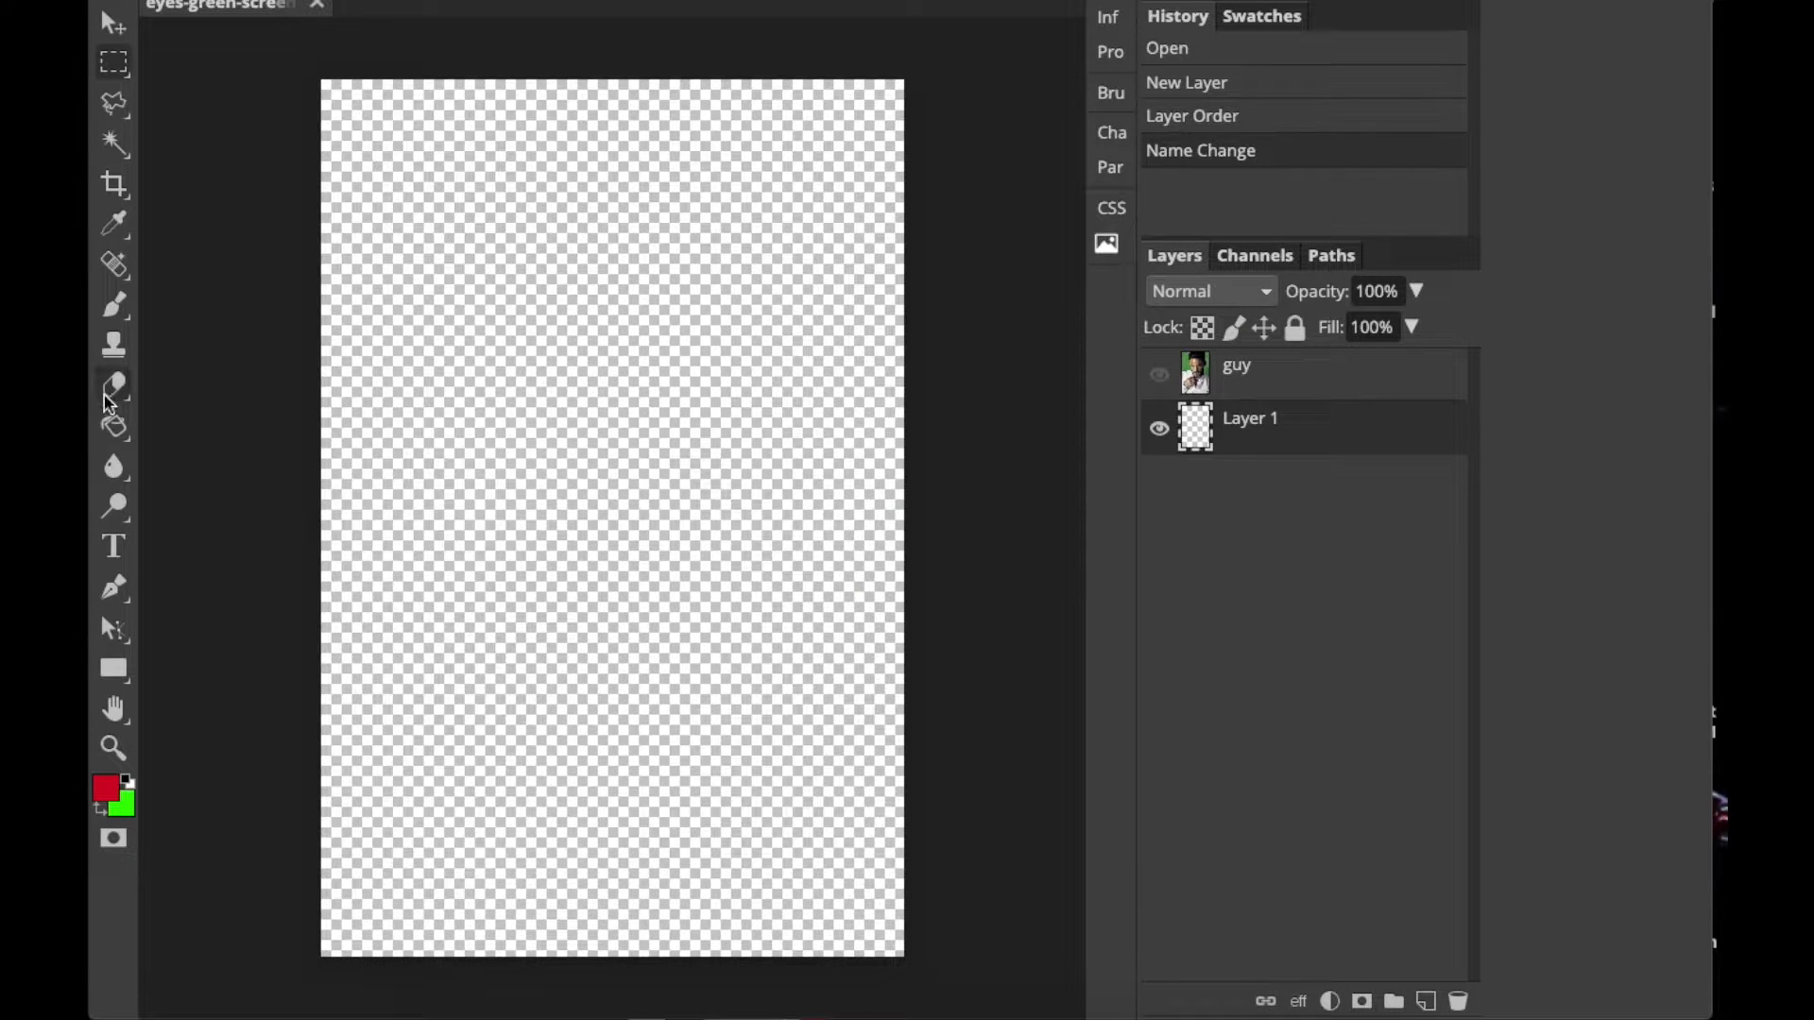
click(115, 427)
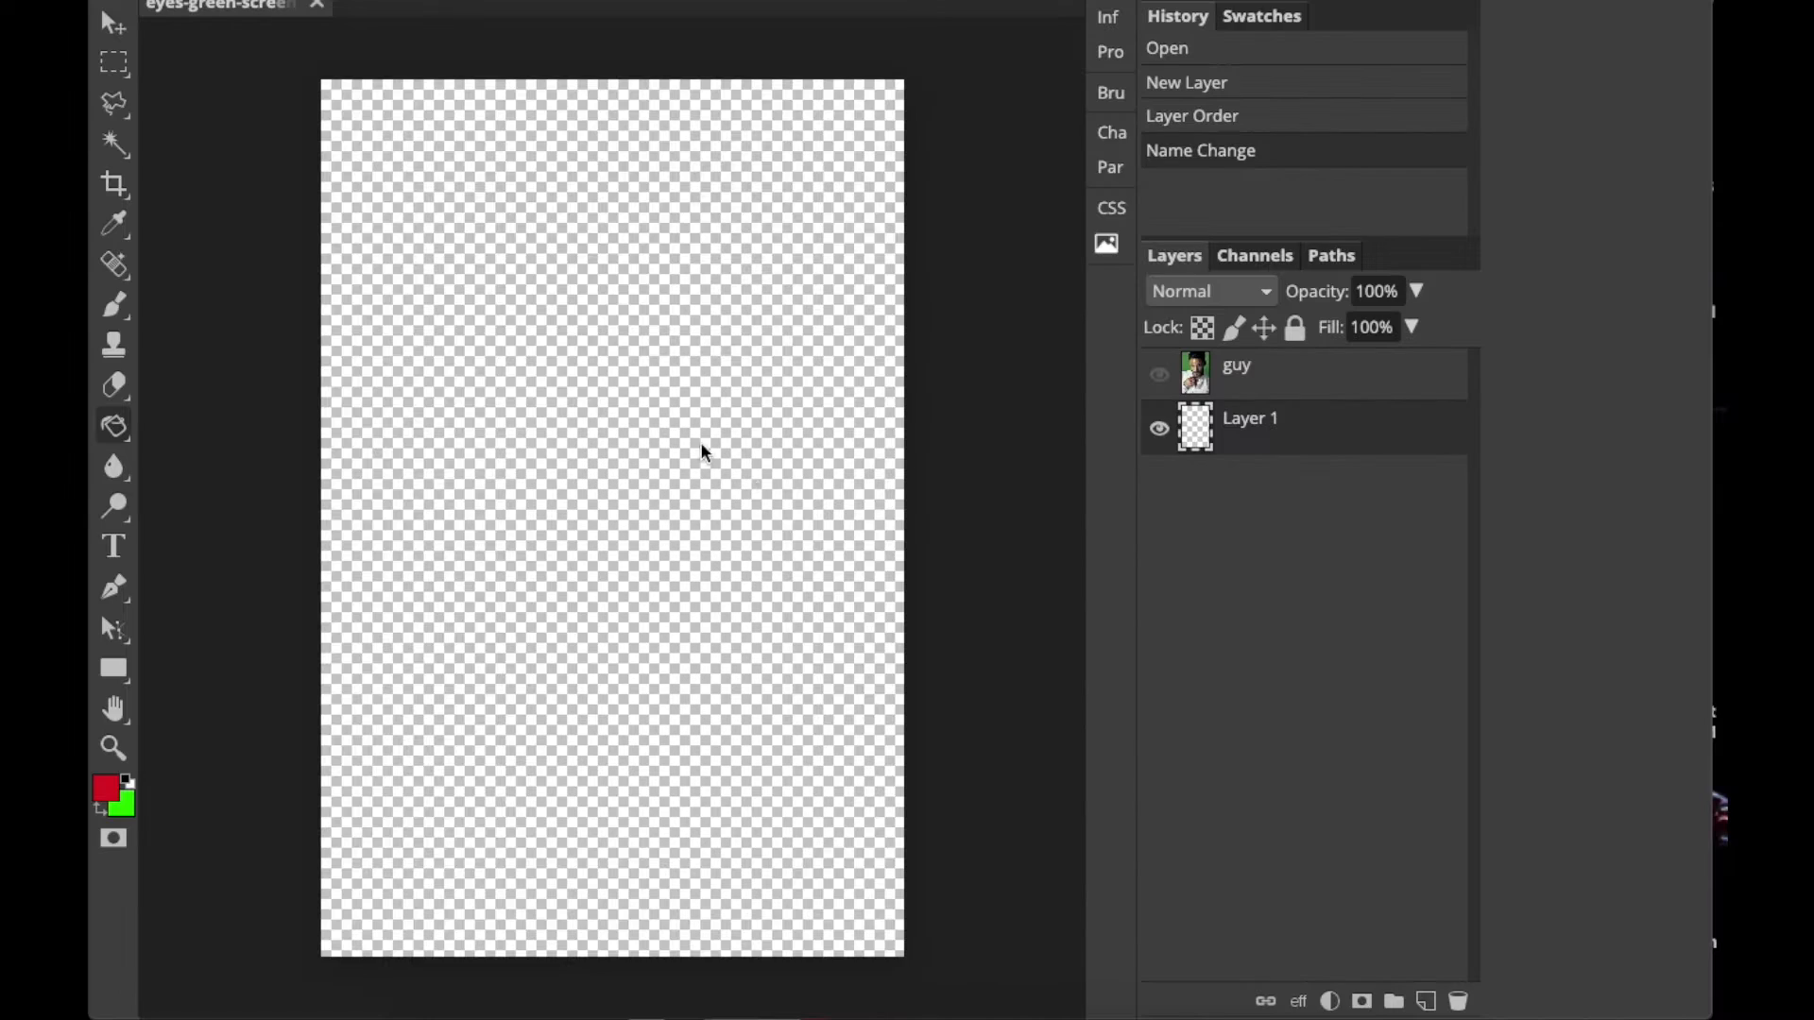
click(559, 437)
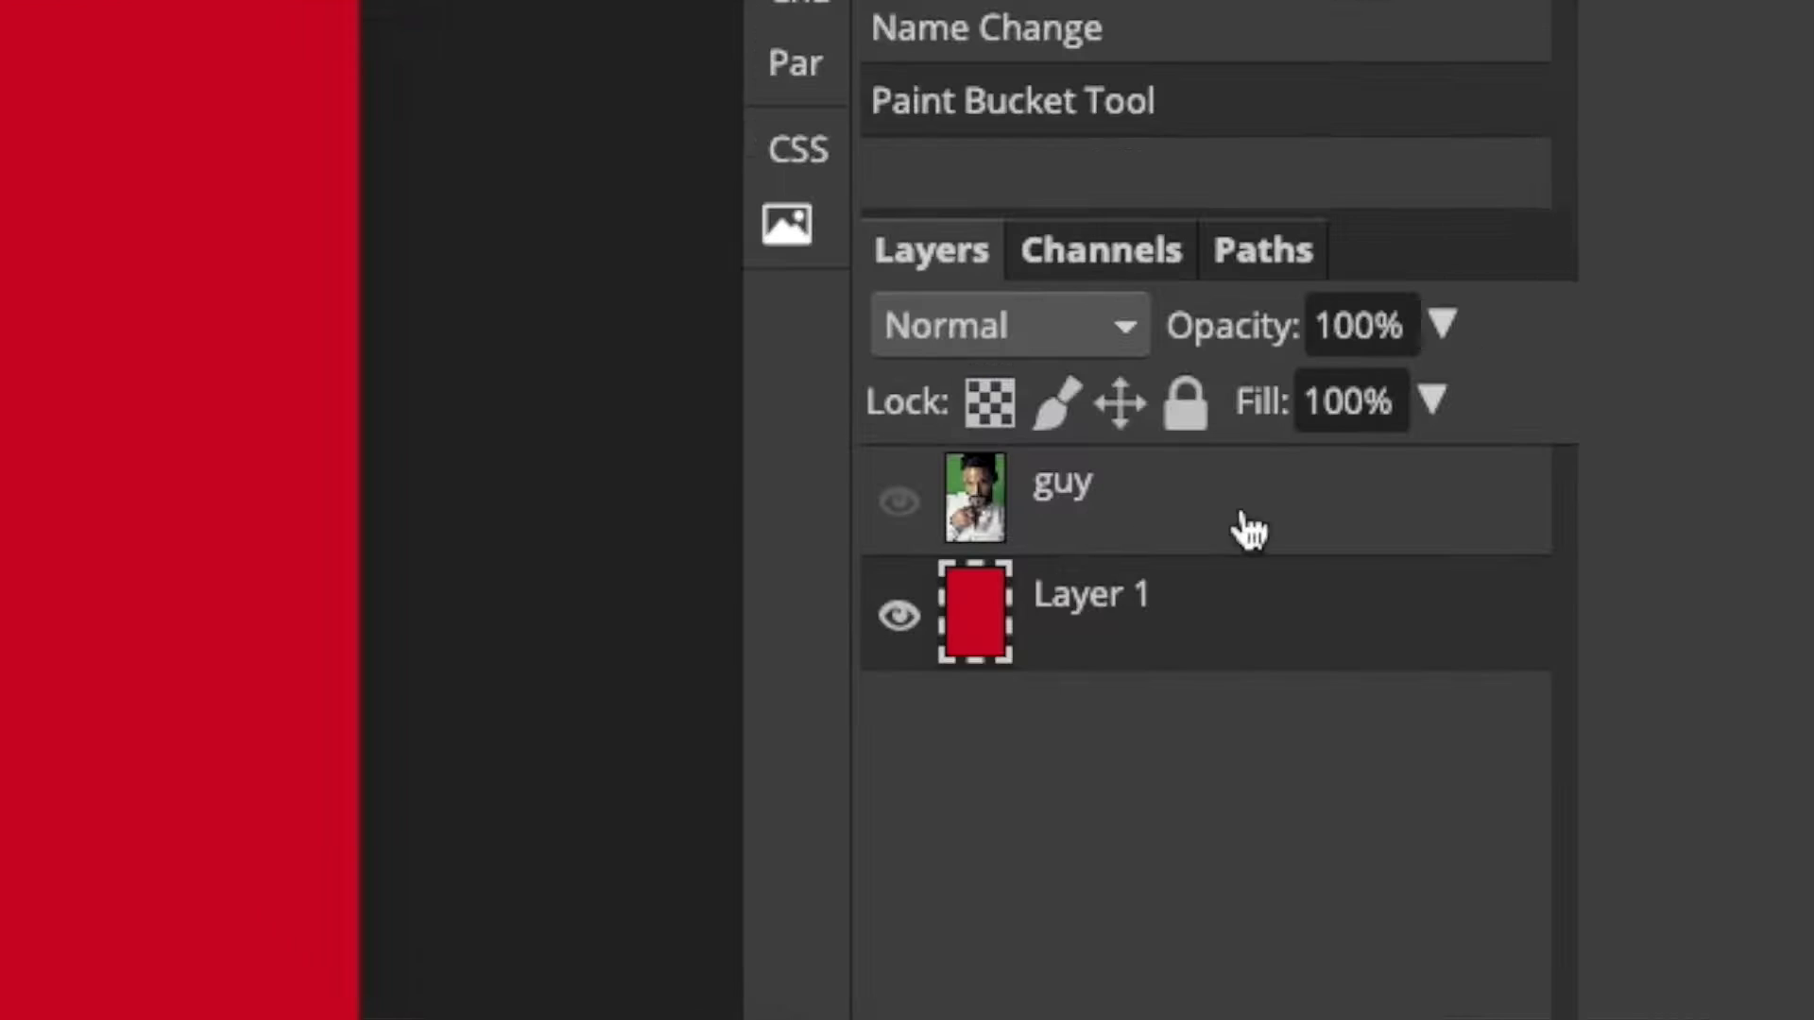
Show the guy layer again and select its green background on both sides of the head with the Magic Wand.
click(1235, 377)
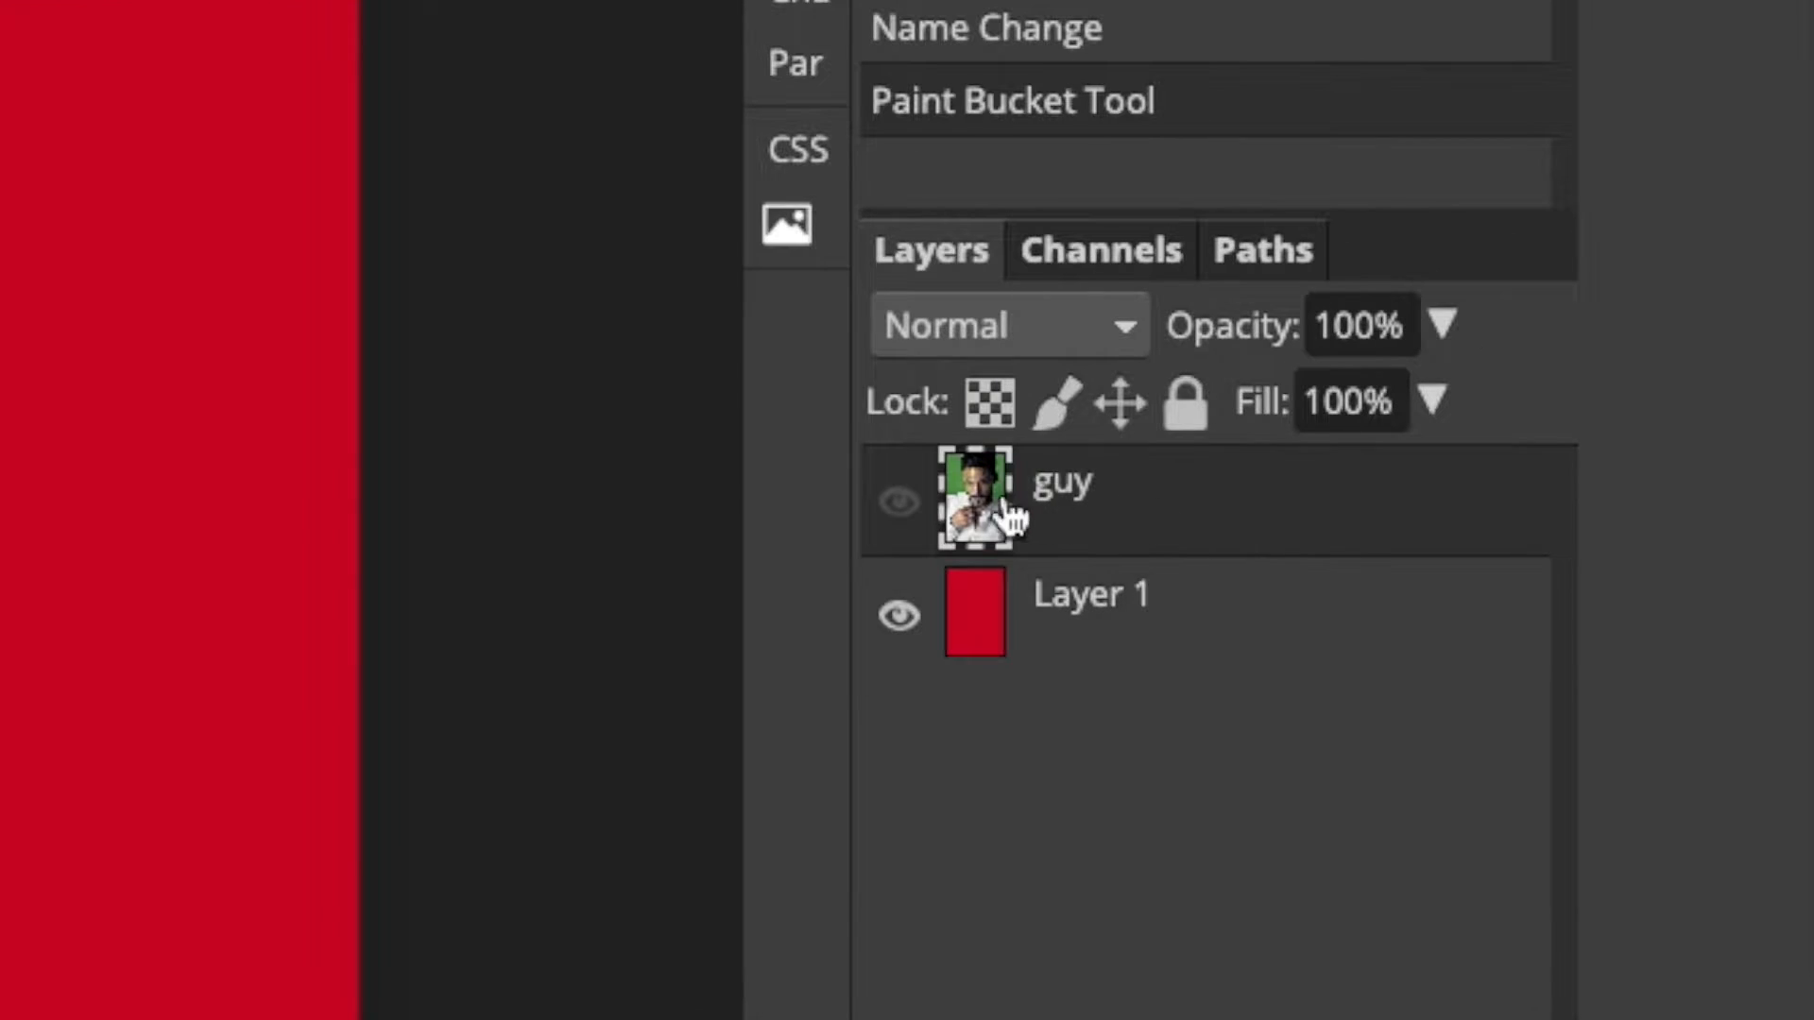
click(897, 503)
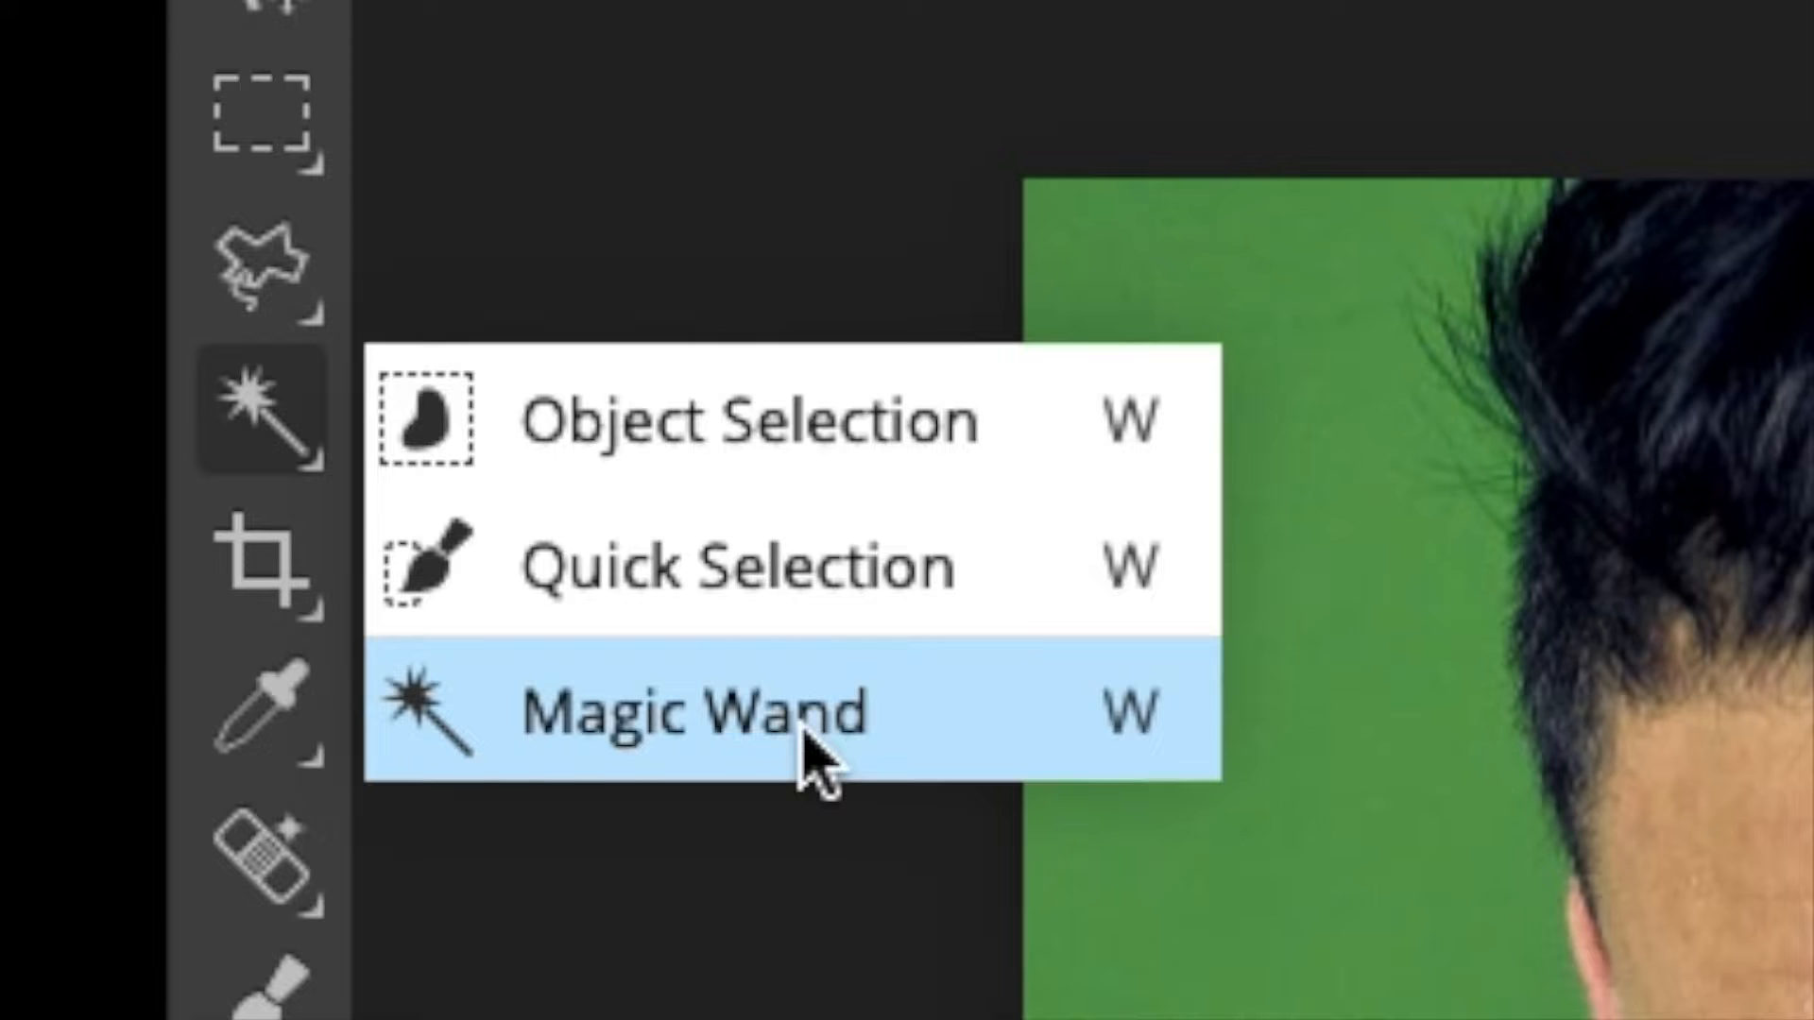
click(807, 755)
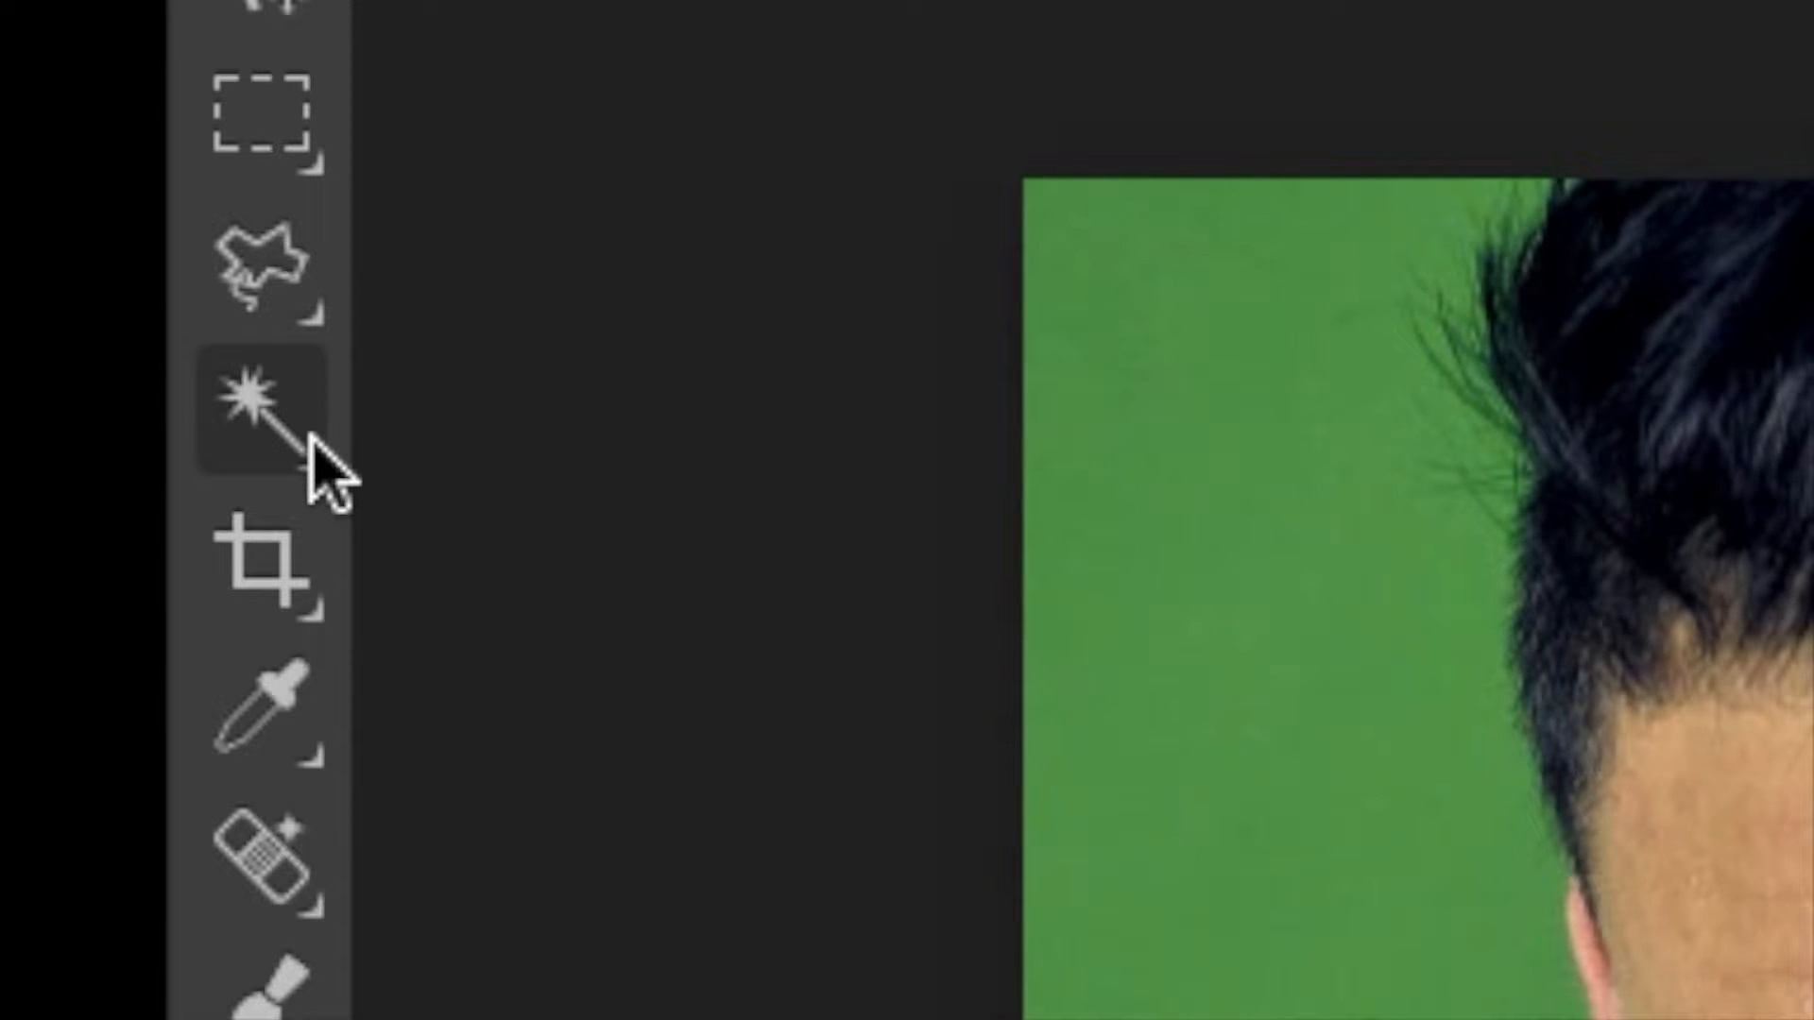
right_click(271, 451)
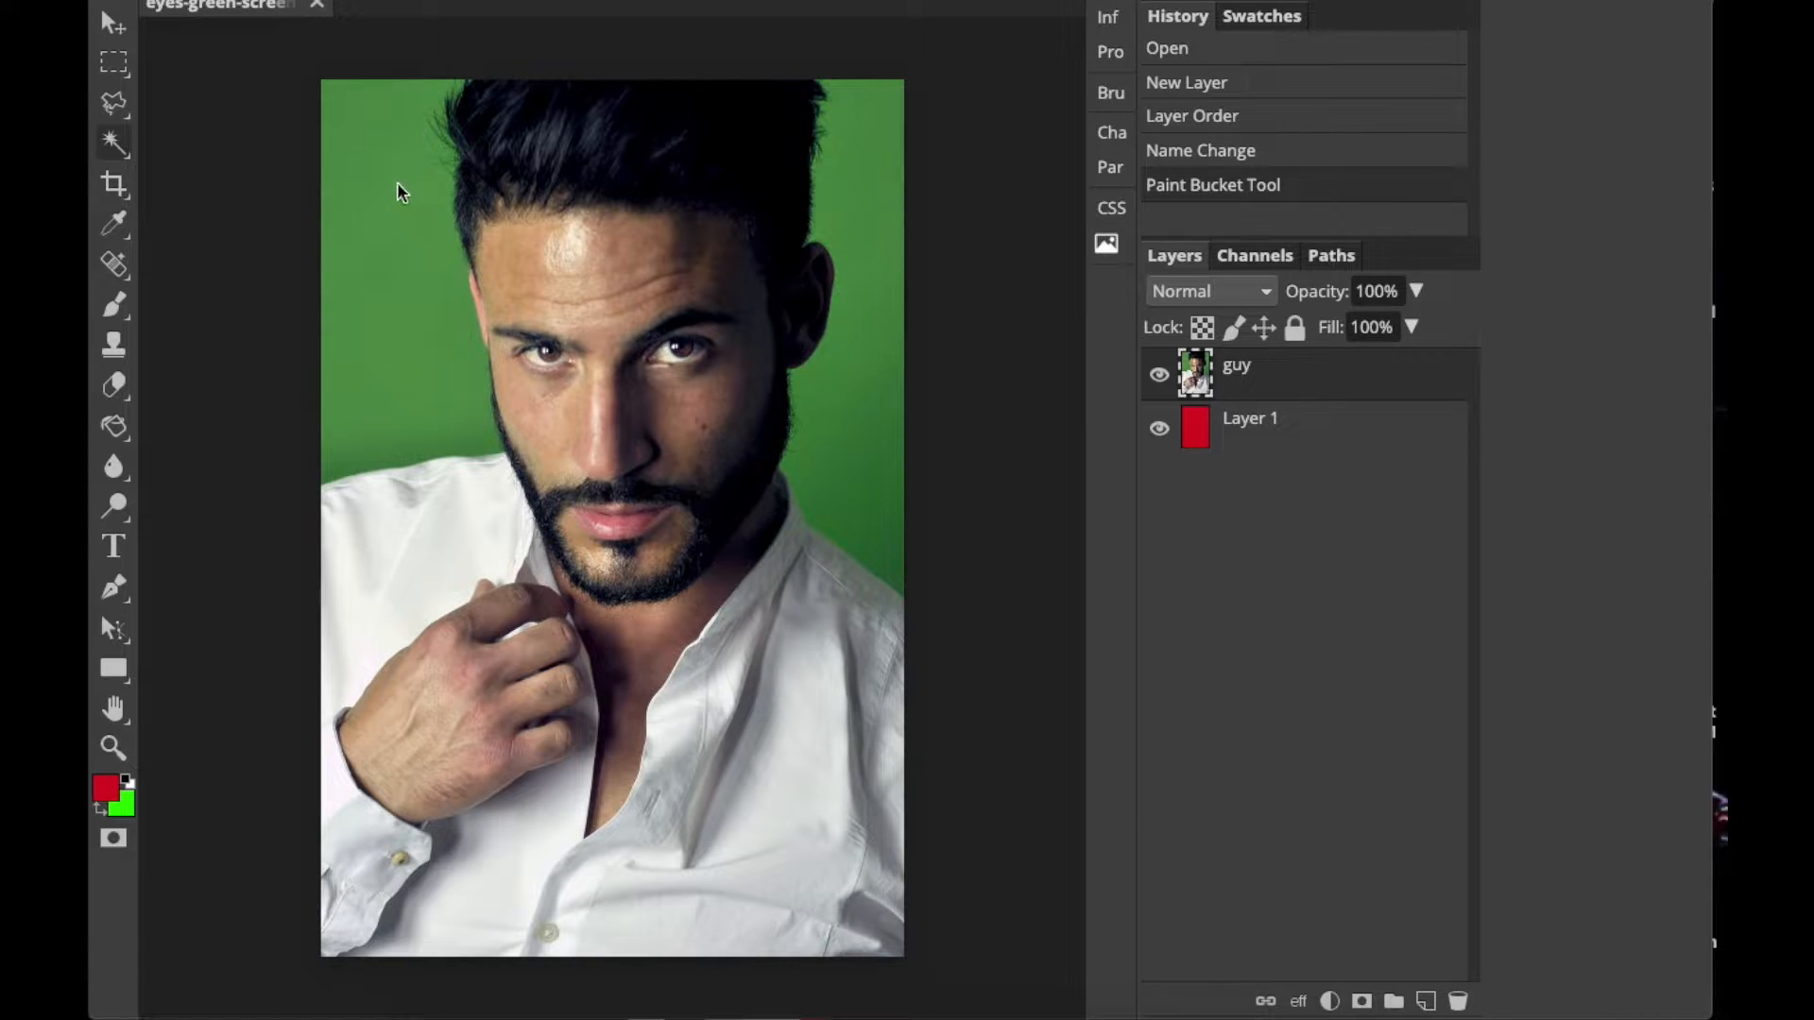
click(397, 244)
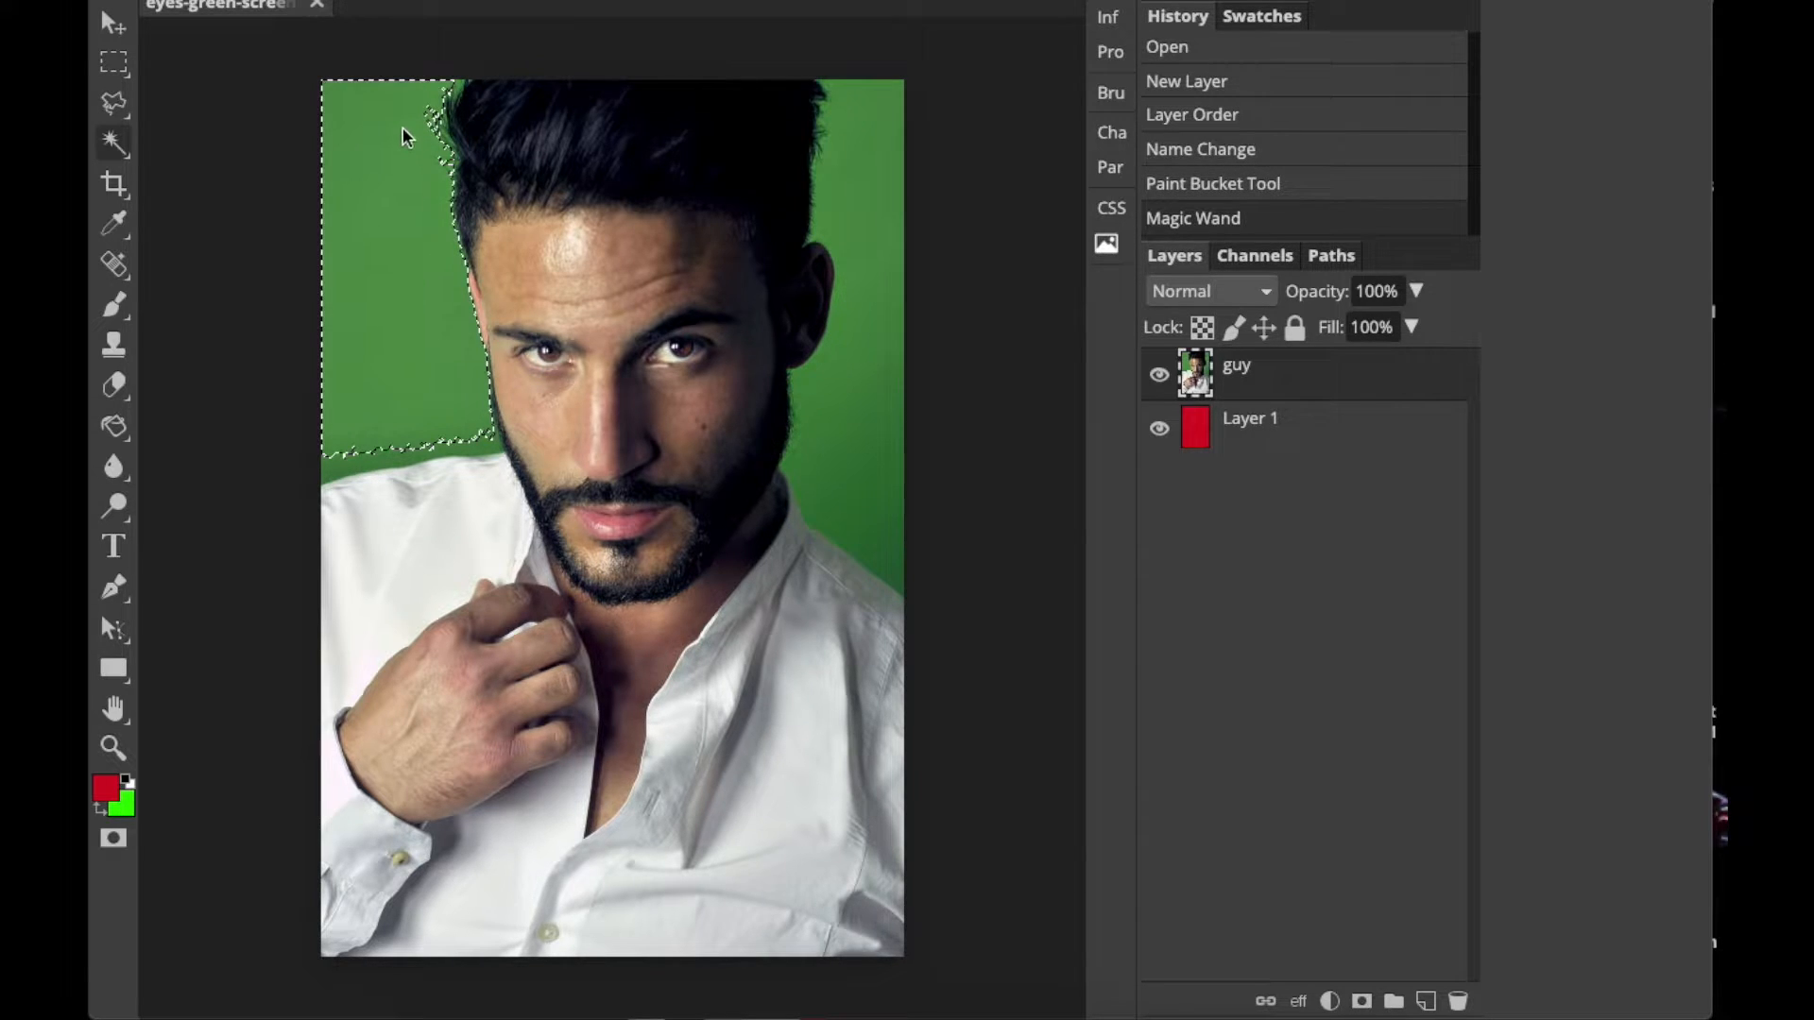
shift+click(861, 183)
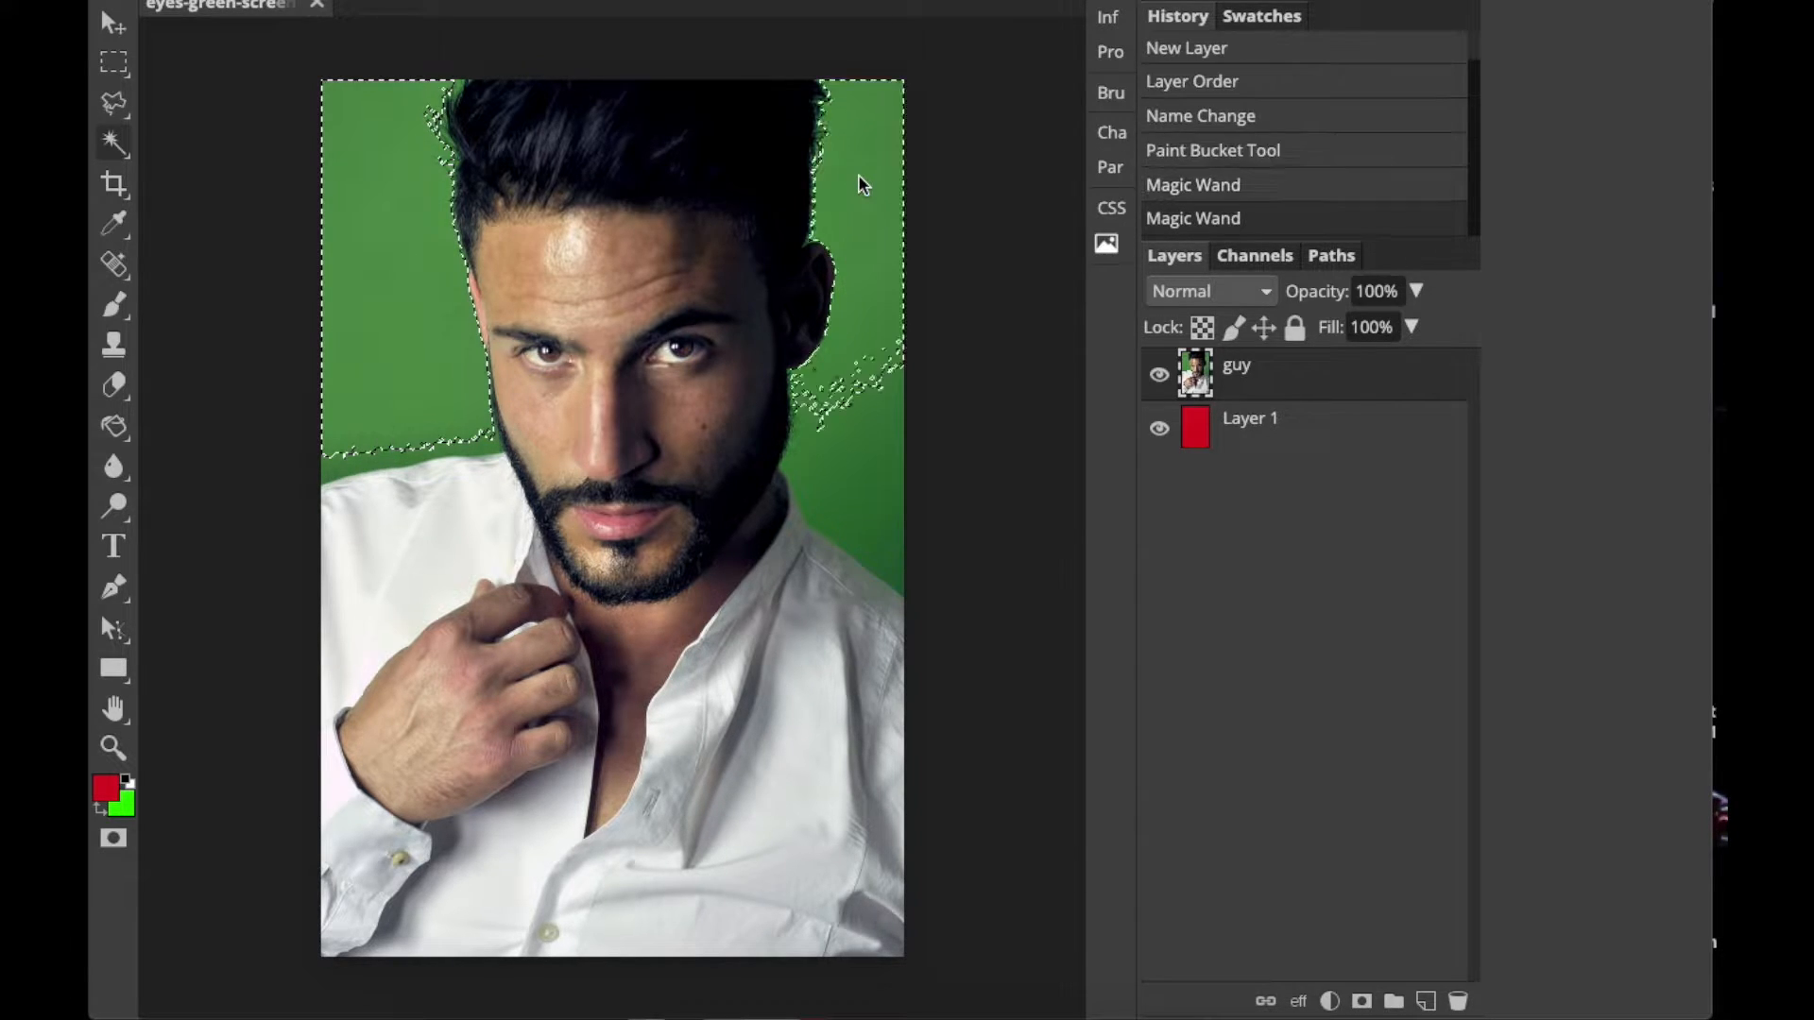
shift+click(862, 402)
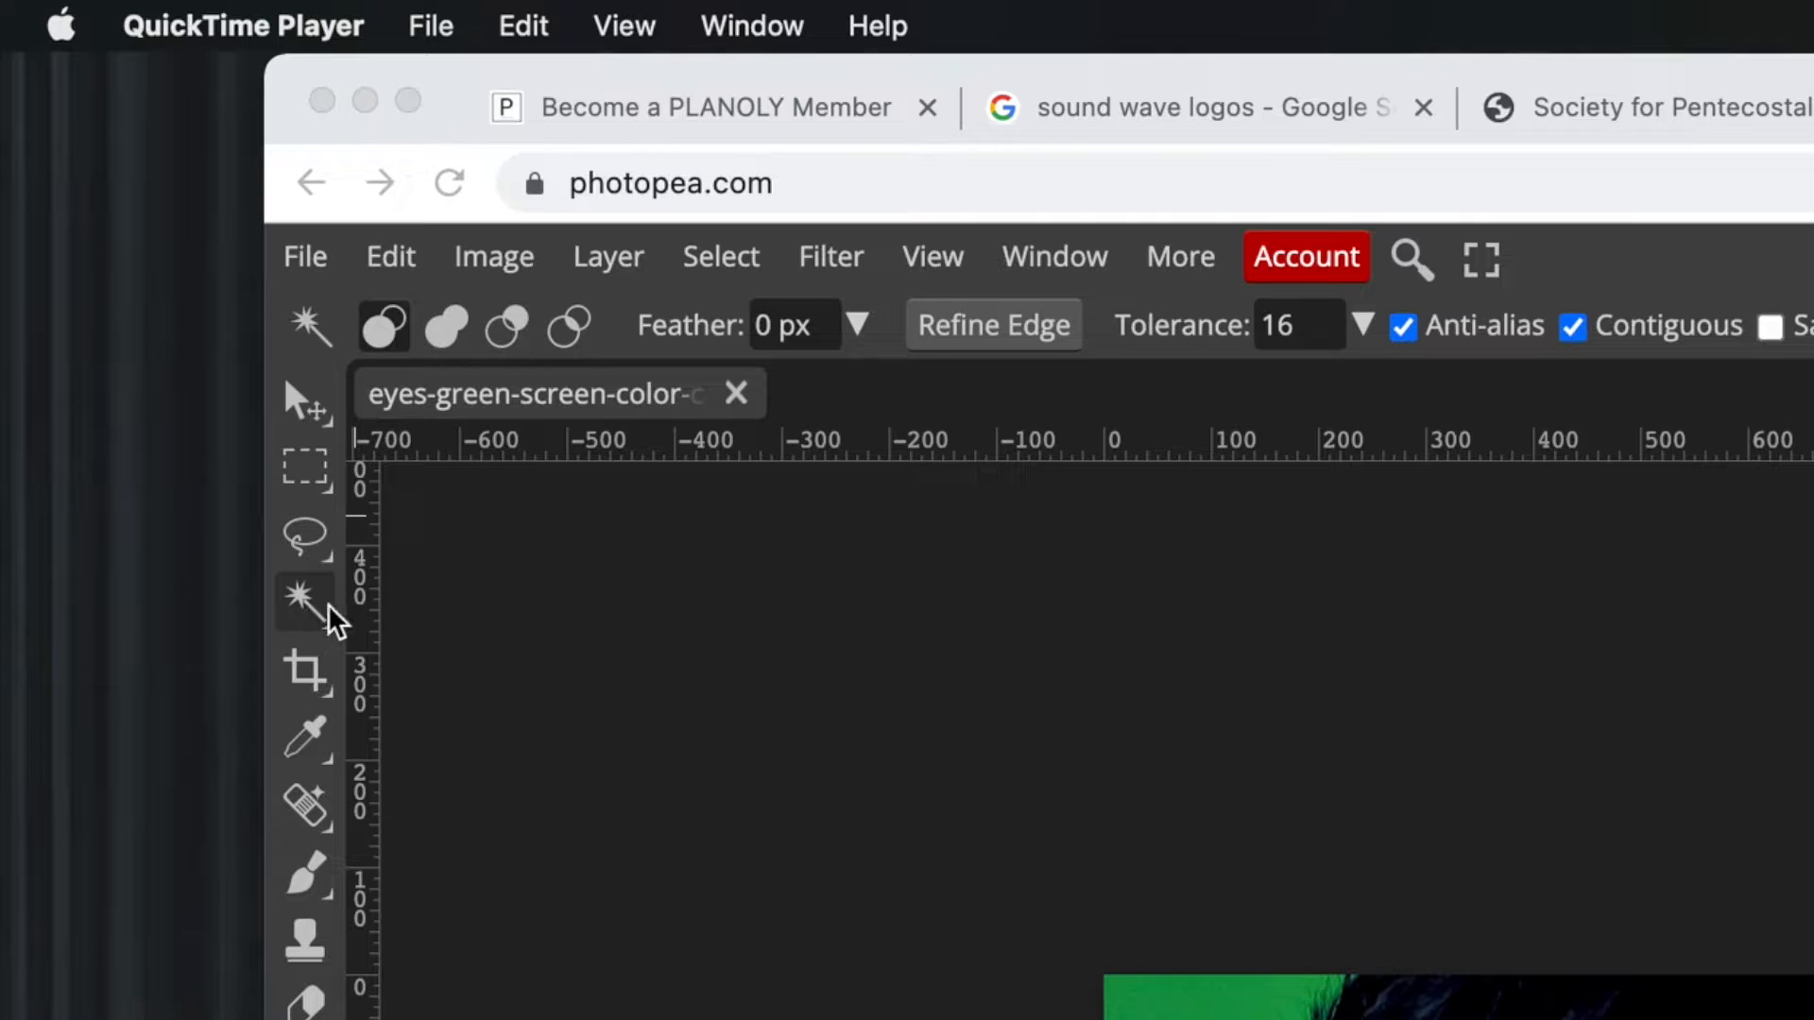
Add the remaining green areas in Unite mode, delete the selected green background from the guy layer, and clear the selection.
click(455, 330)
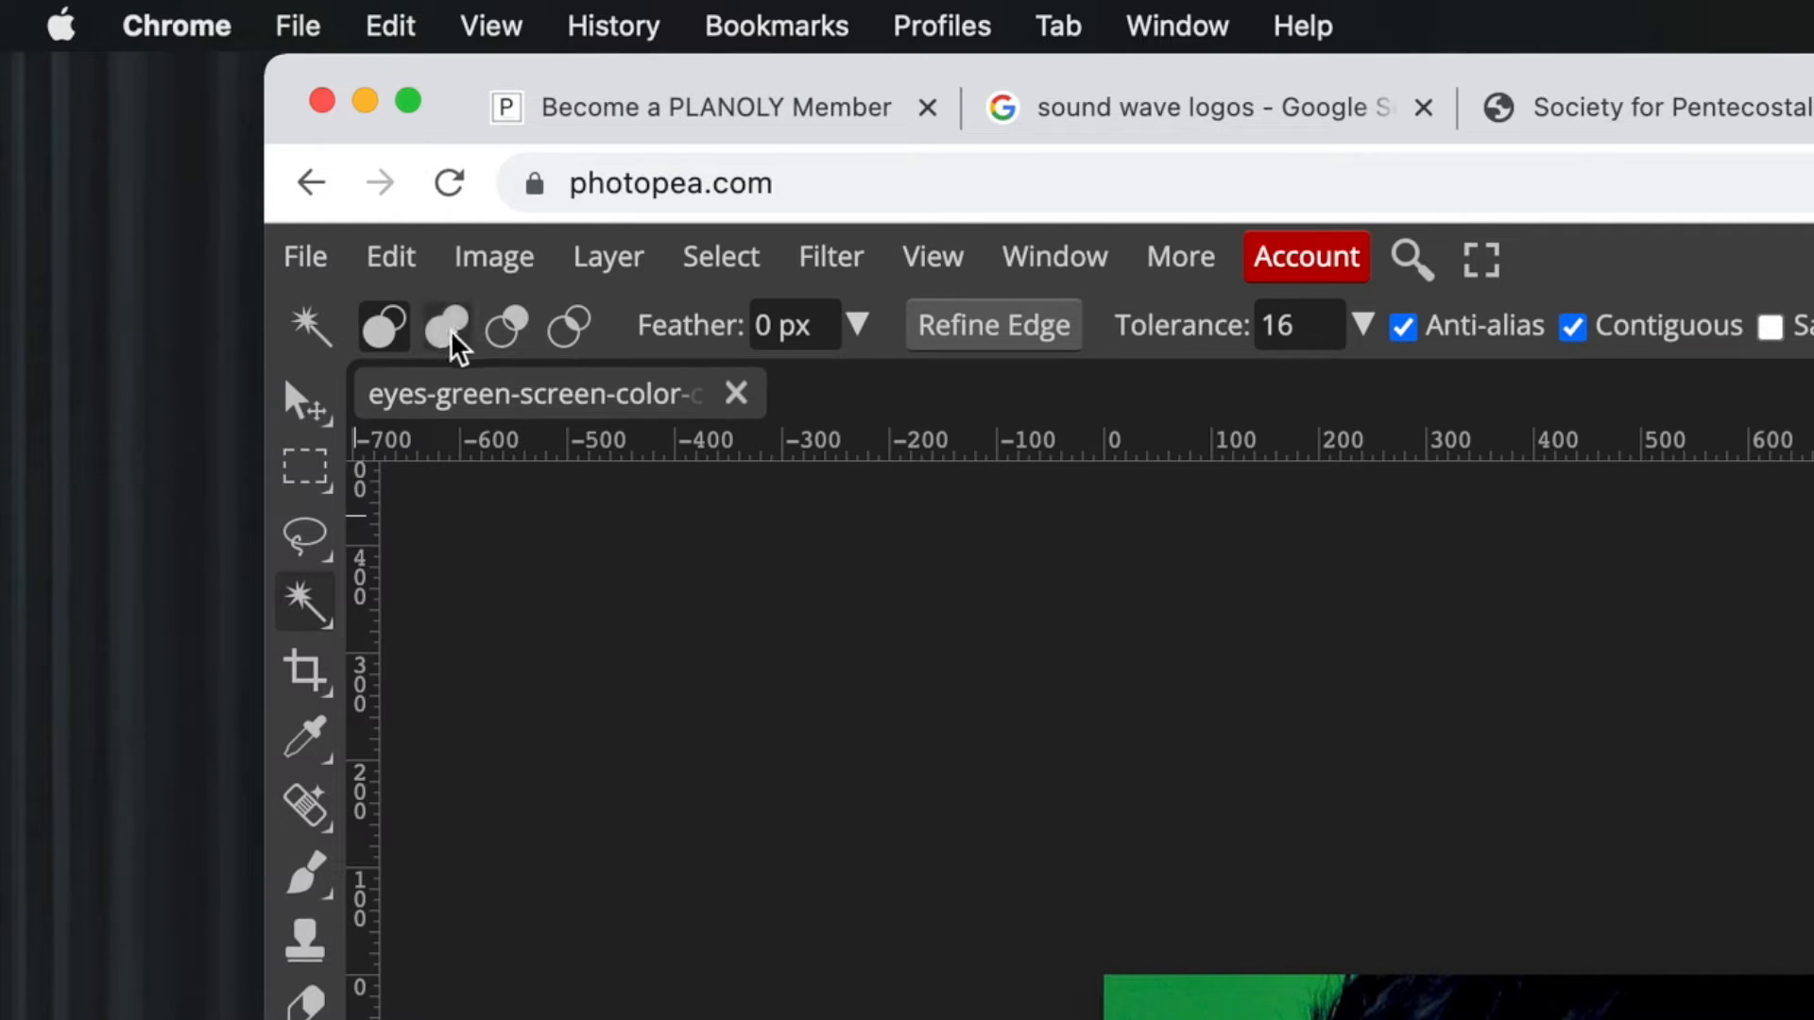
click(454, 332)
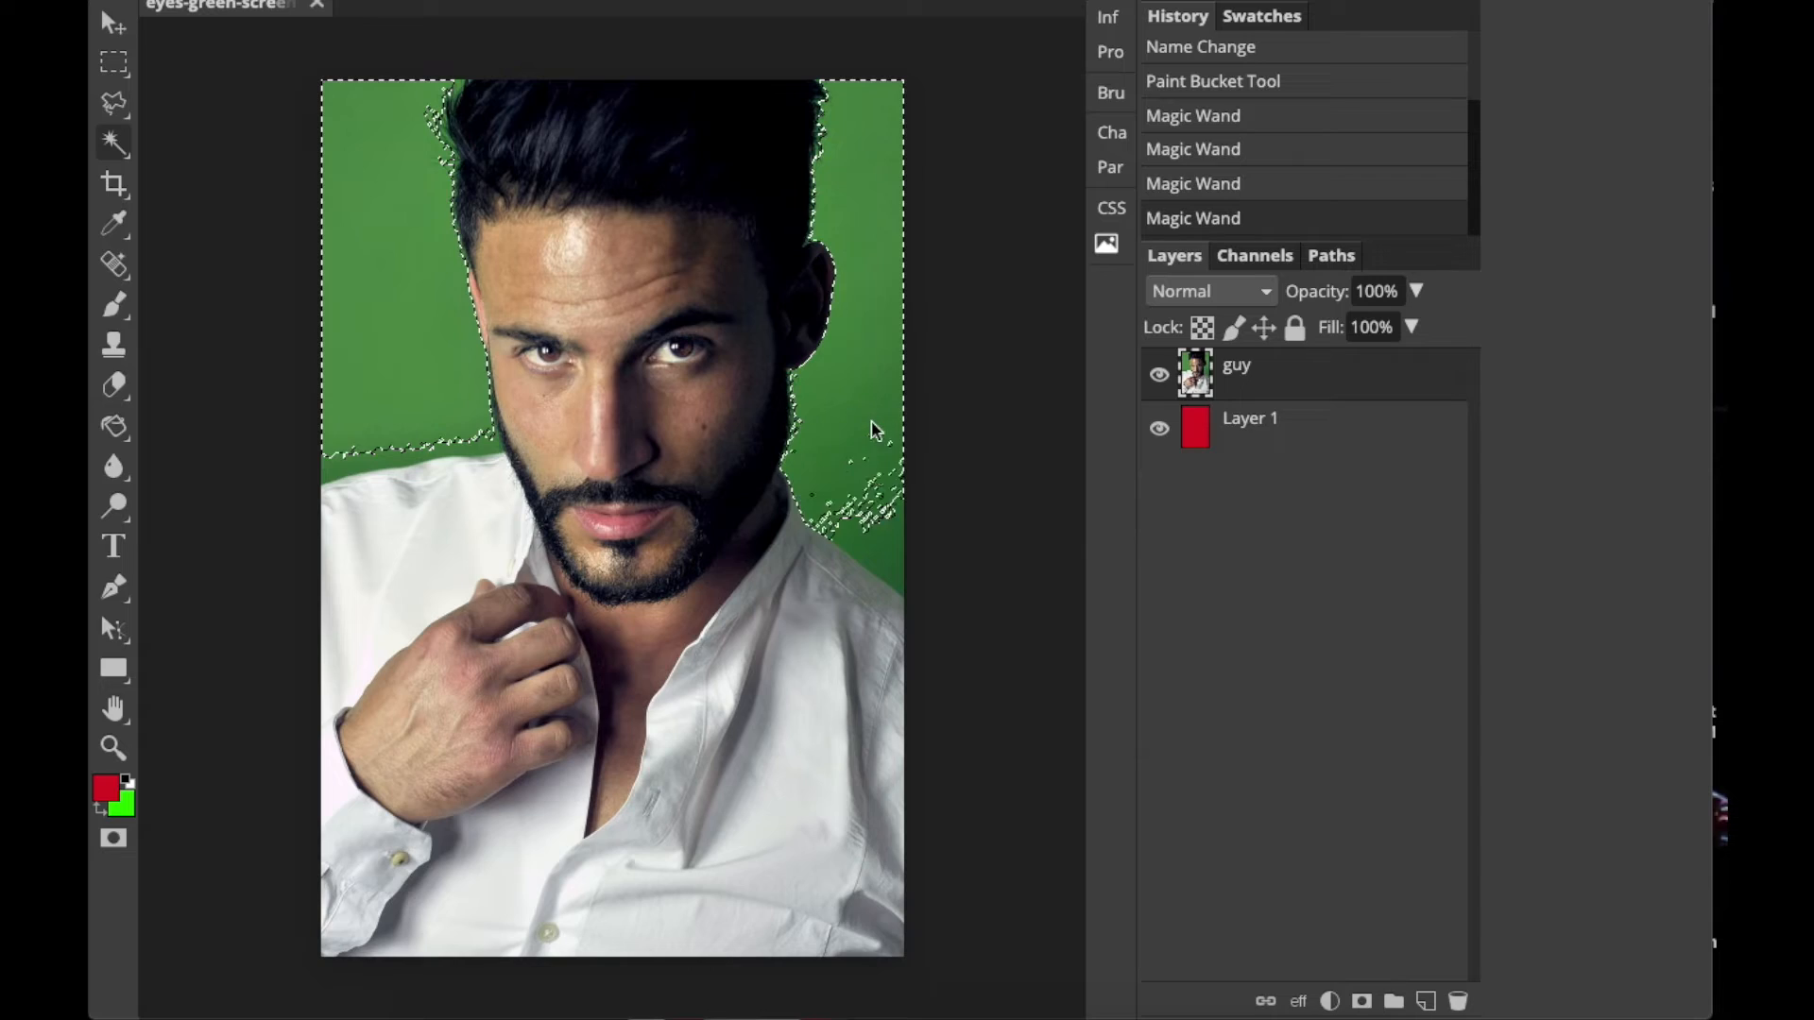
click(886, 529)
click(888, 535)
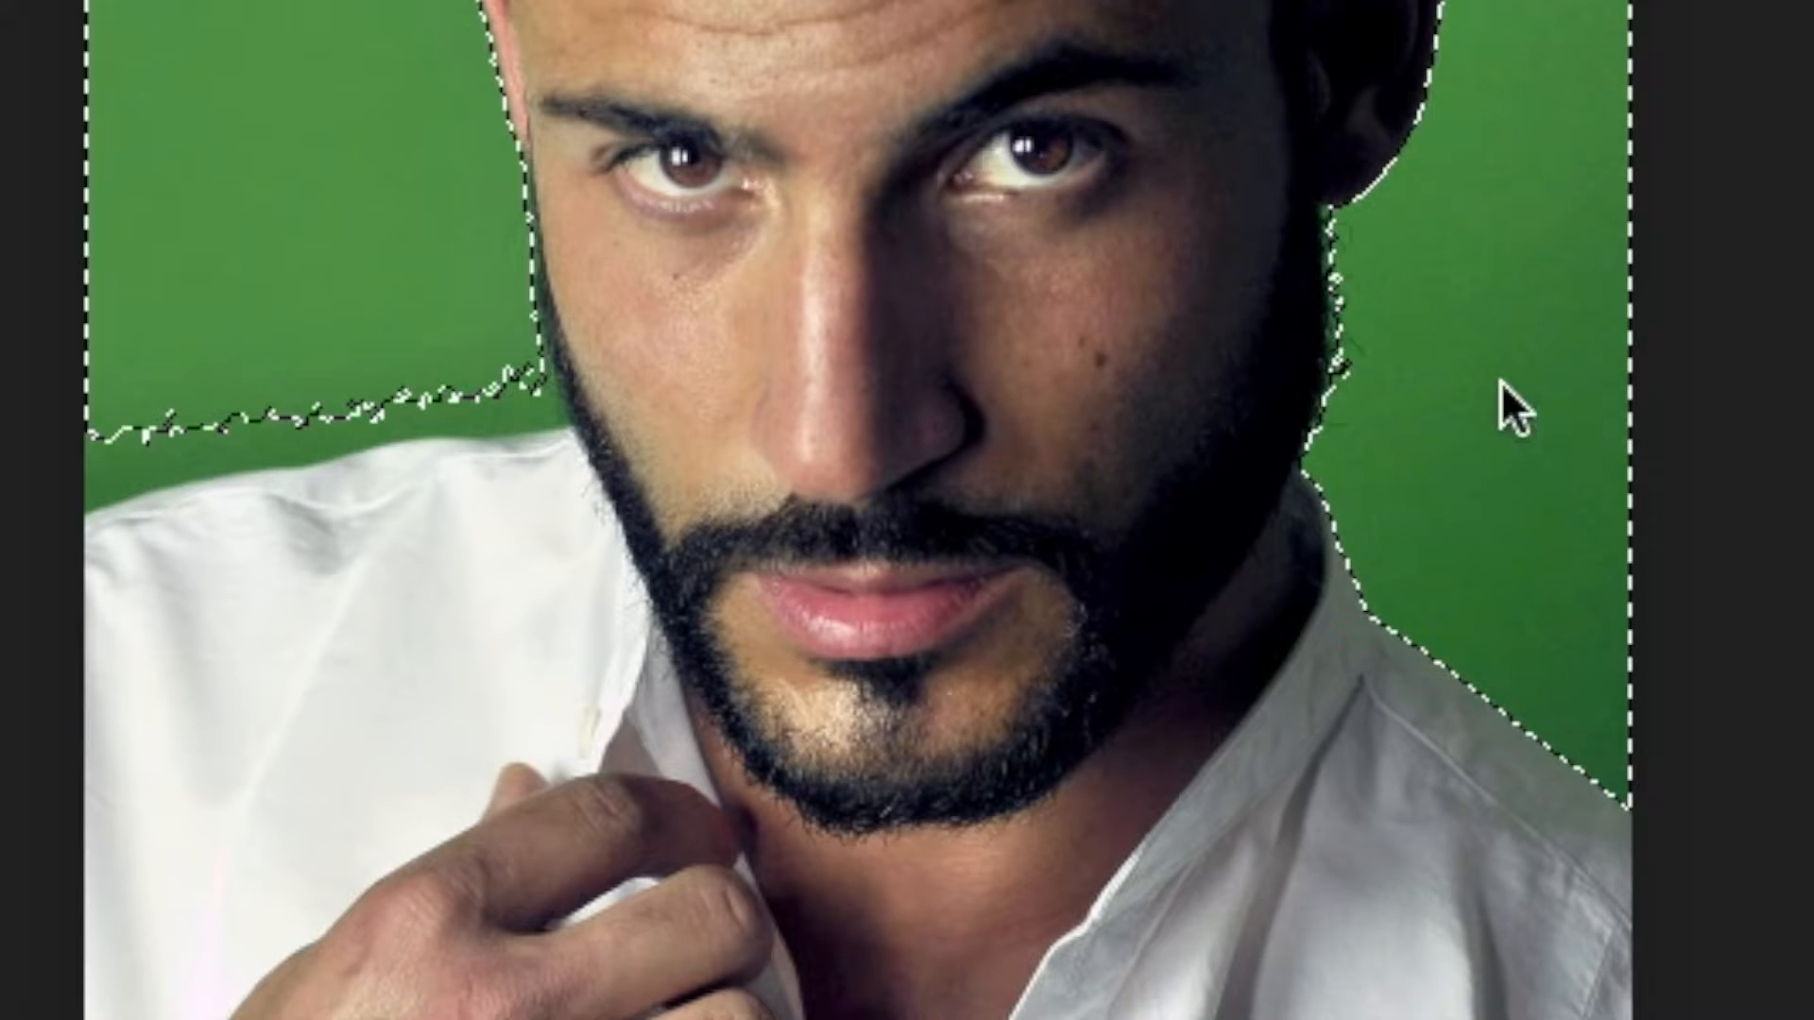
click(308, 384)
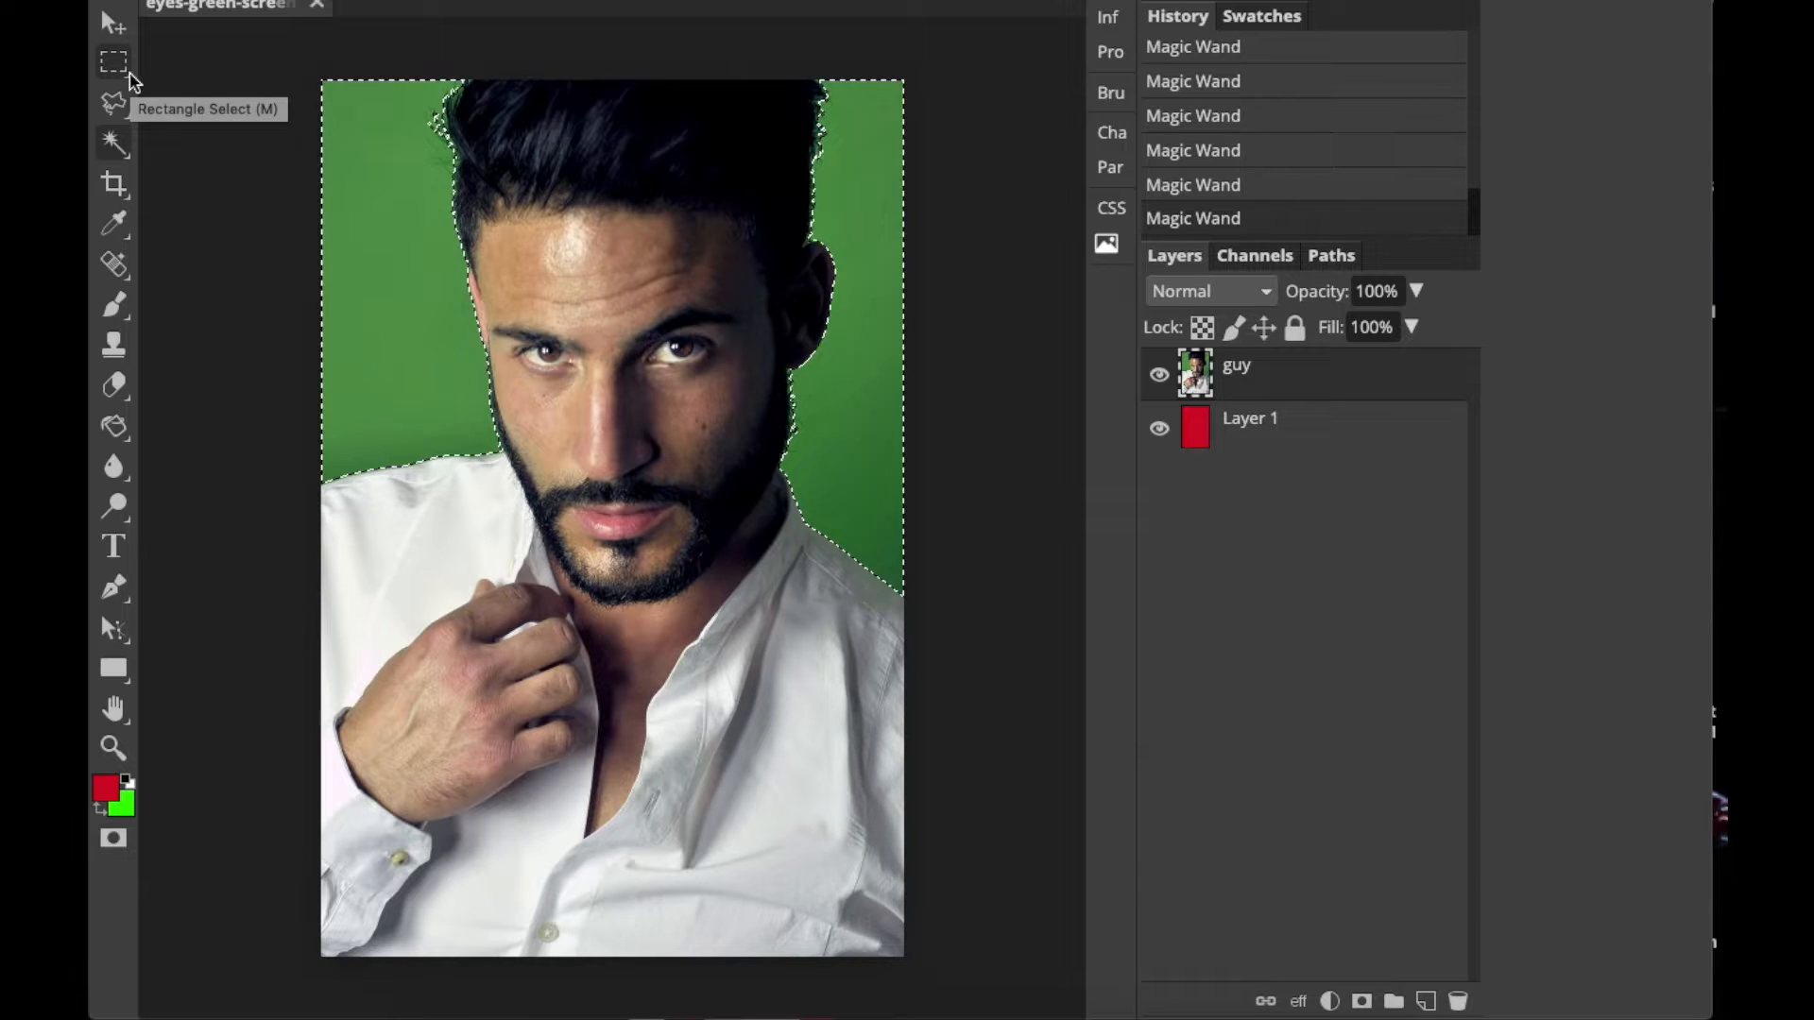
key(Delete)
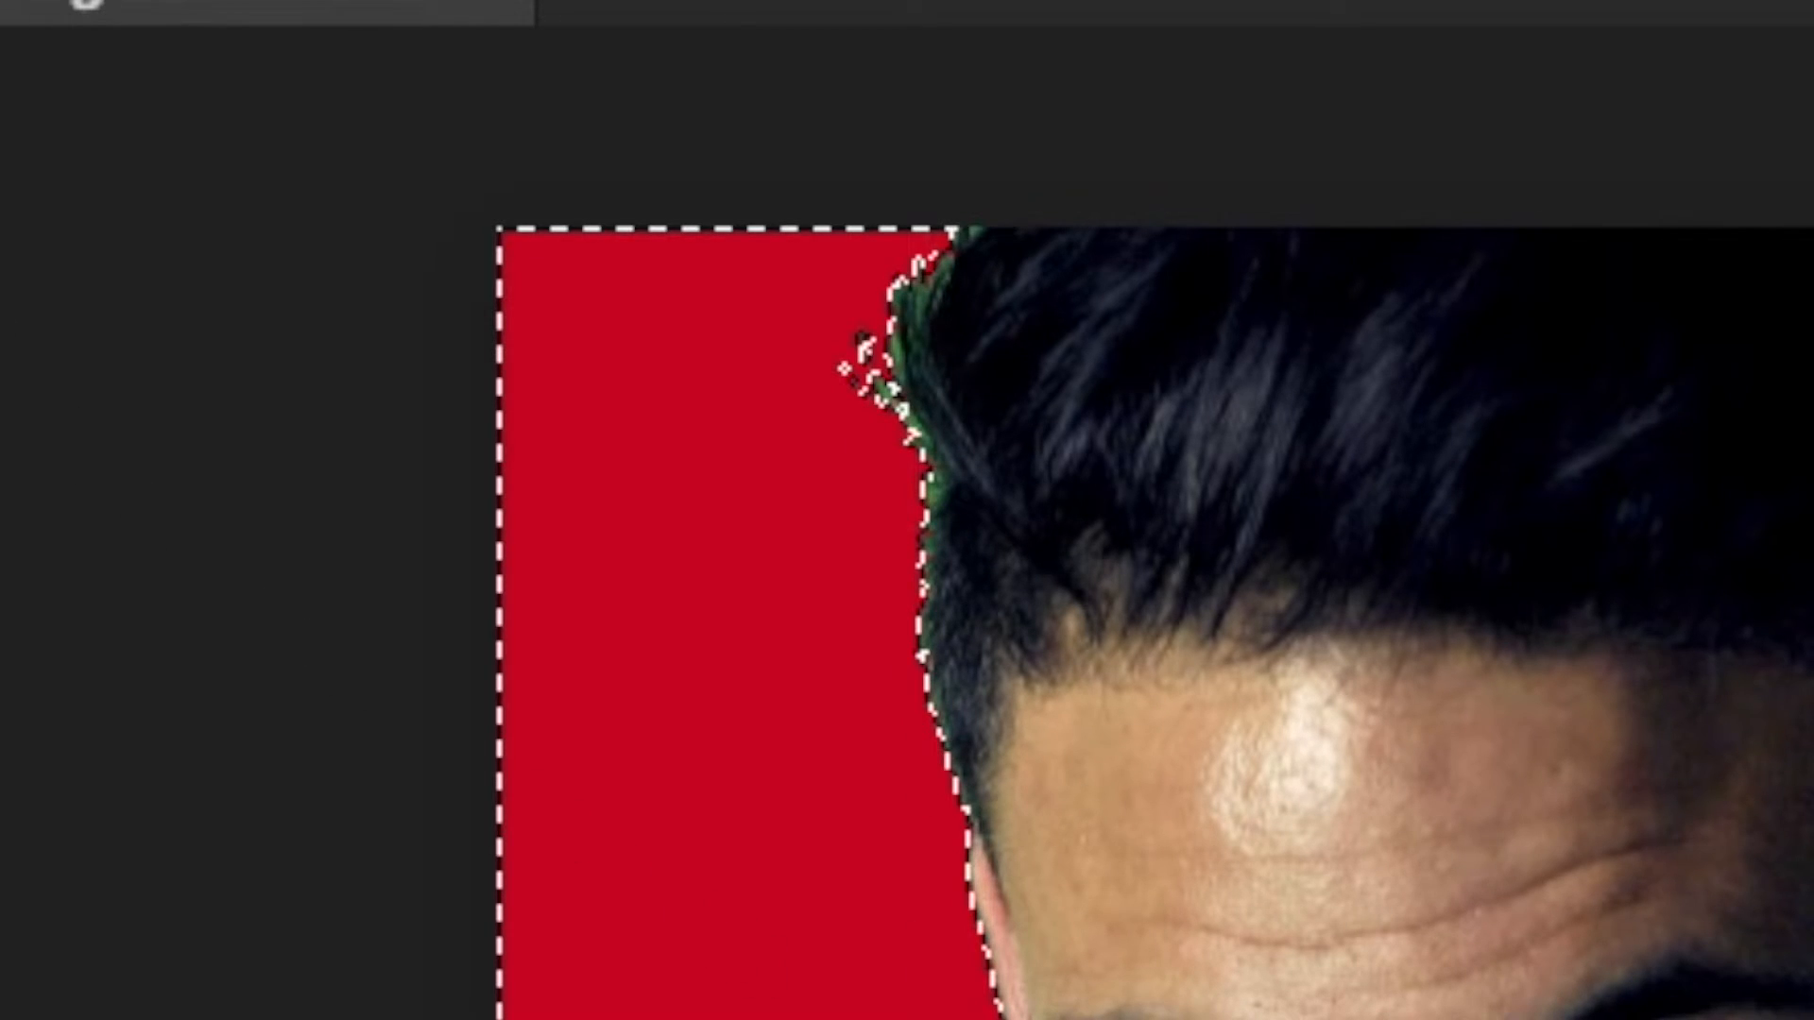
key(ctrl+d)
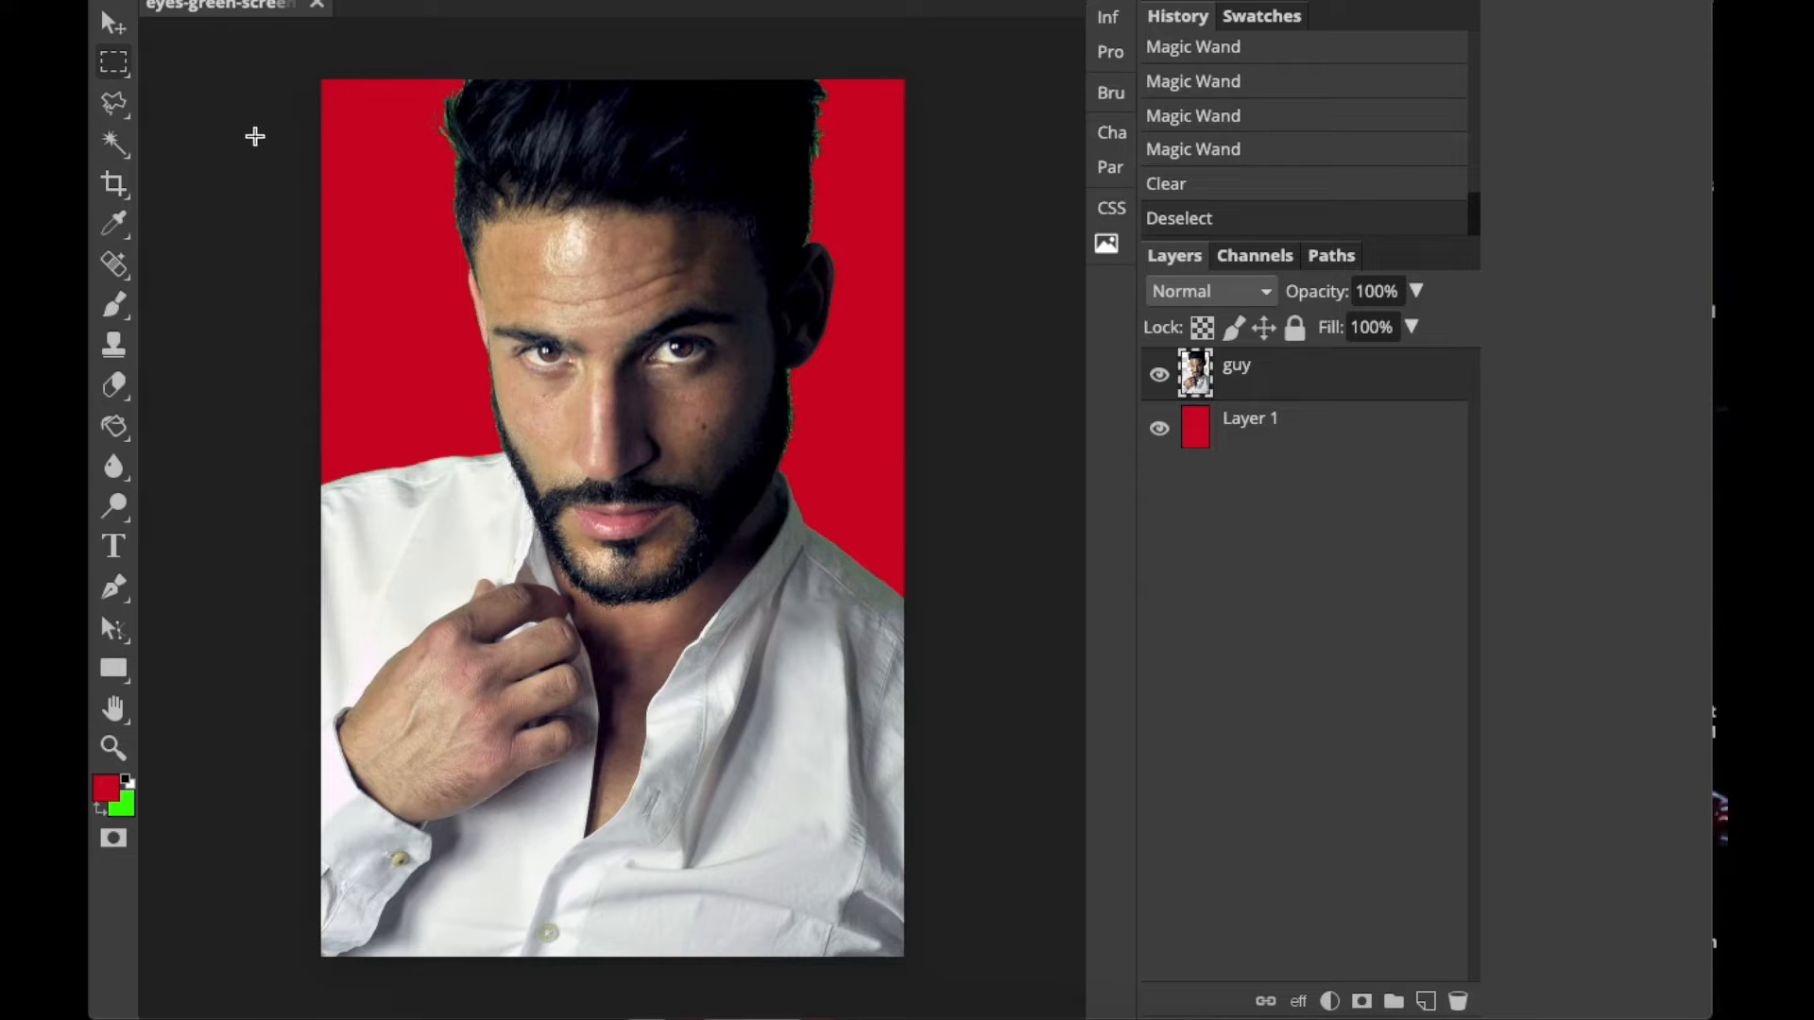
Examine the cutout edge closely along the hair on the left side of the head.
click(113, 747)
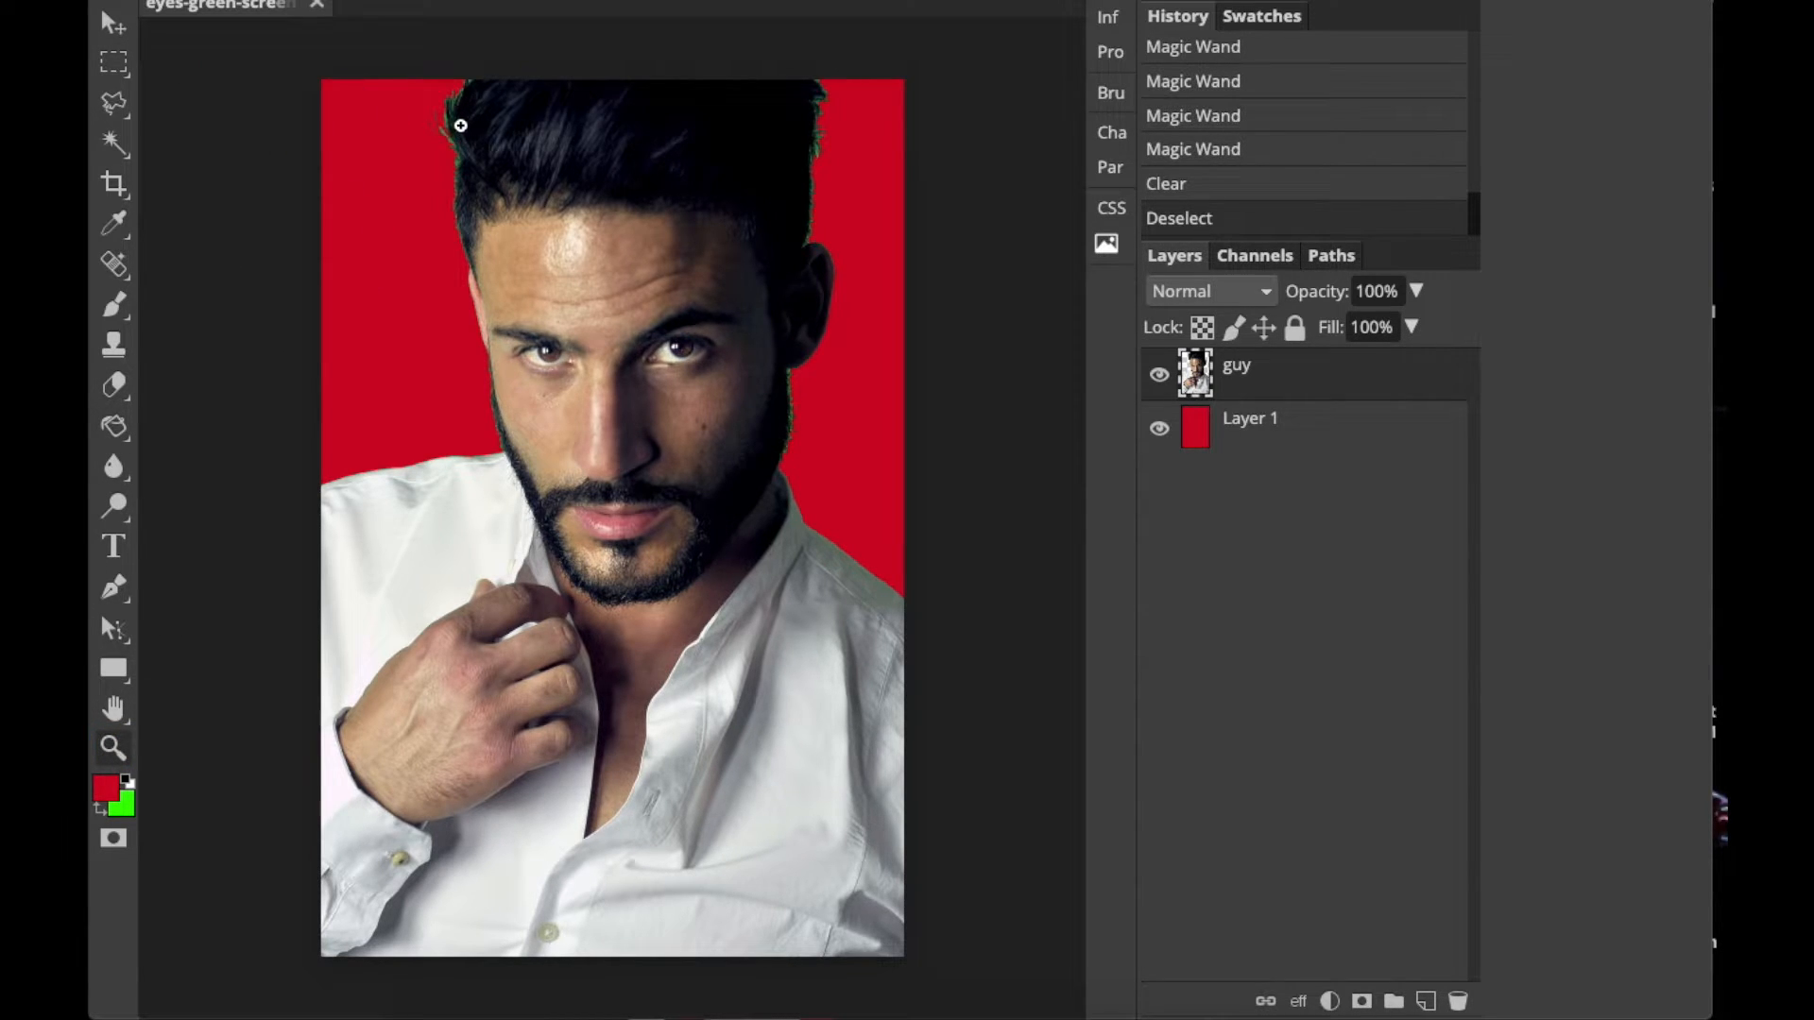
click(441, 117)
click(467, 156)
click(457, 158)
click(437, 145)
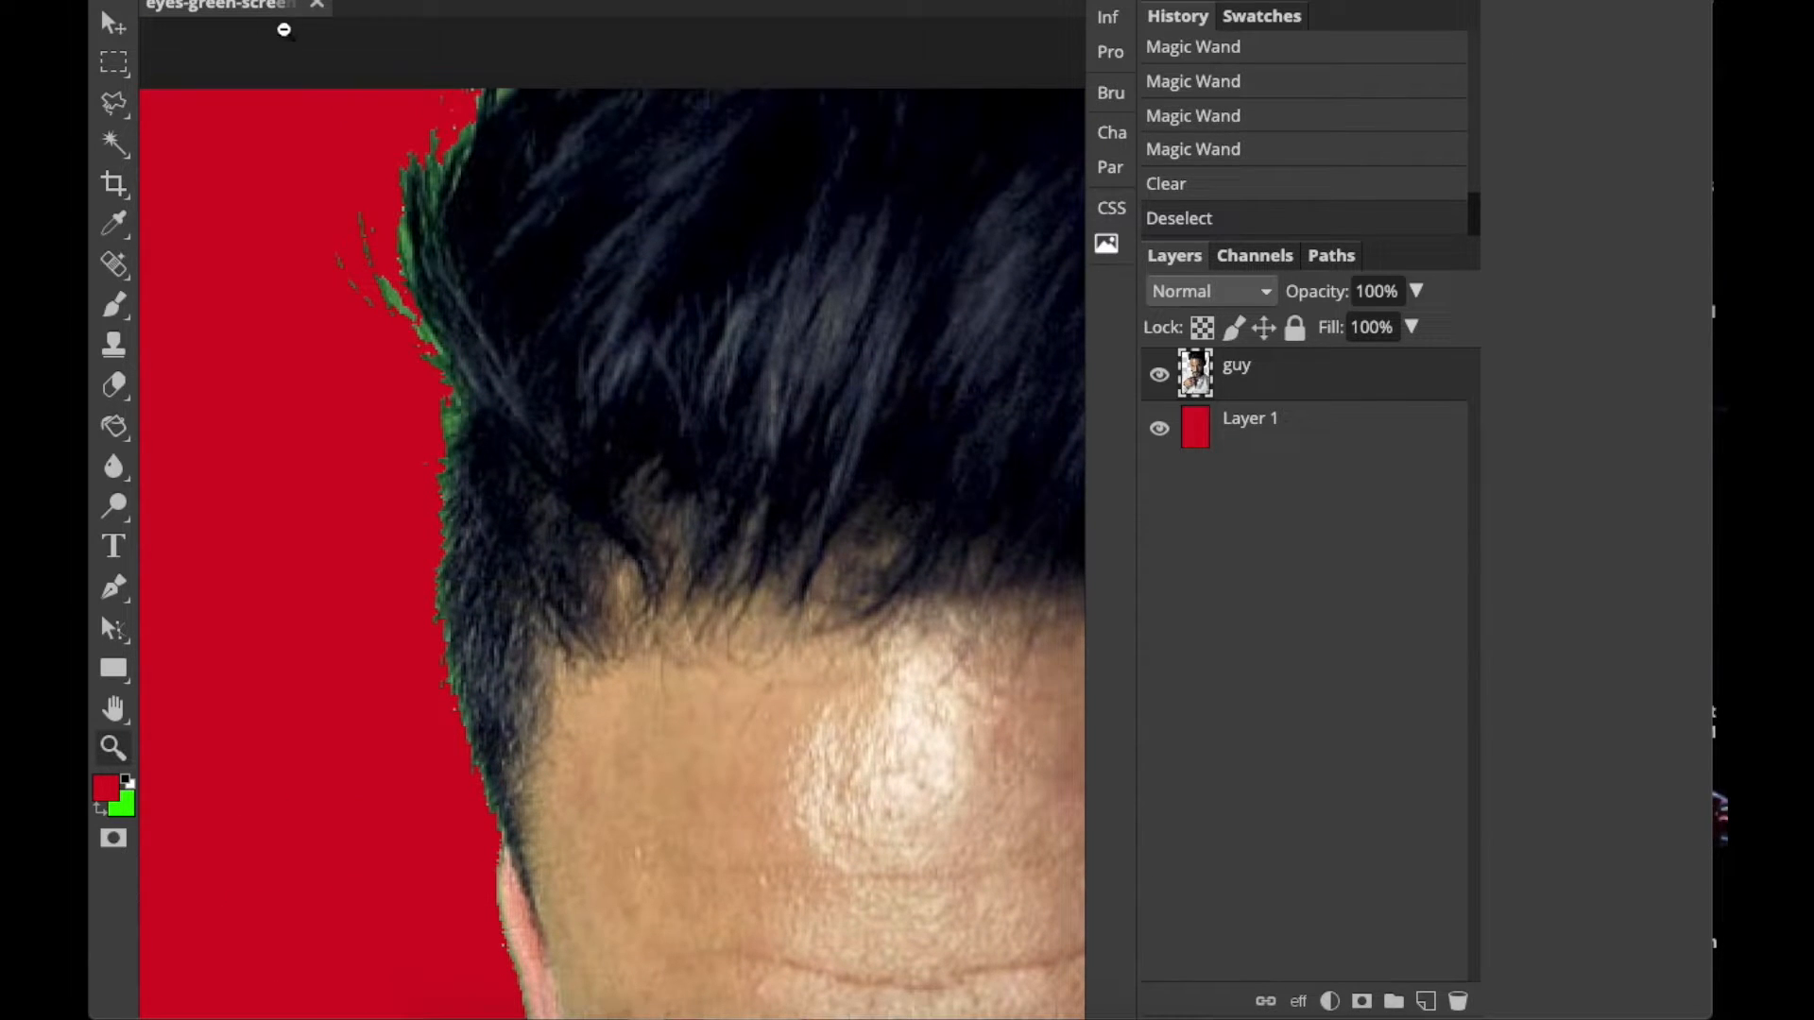
alt+click(620, 288)
alt+click(661, 369)
alt+click(648, 326)
alt+click(658, 342)
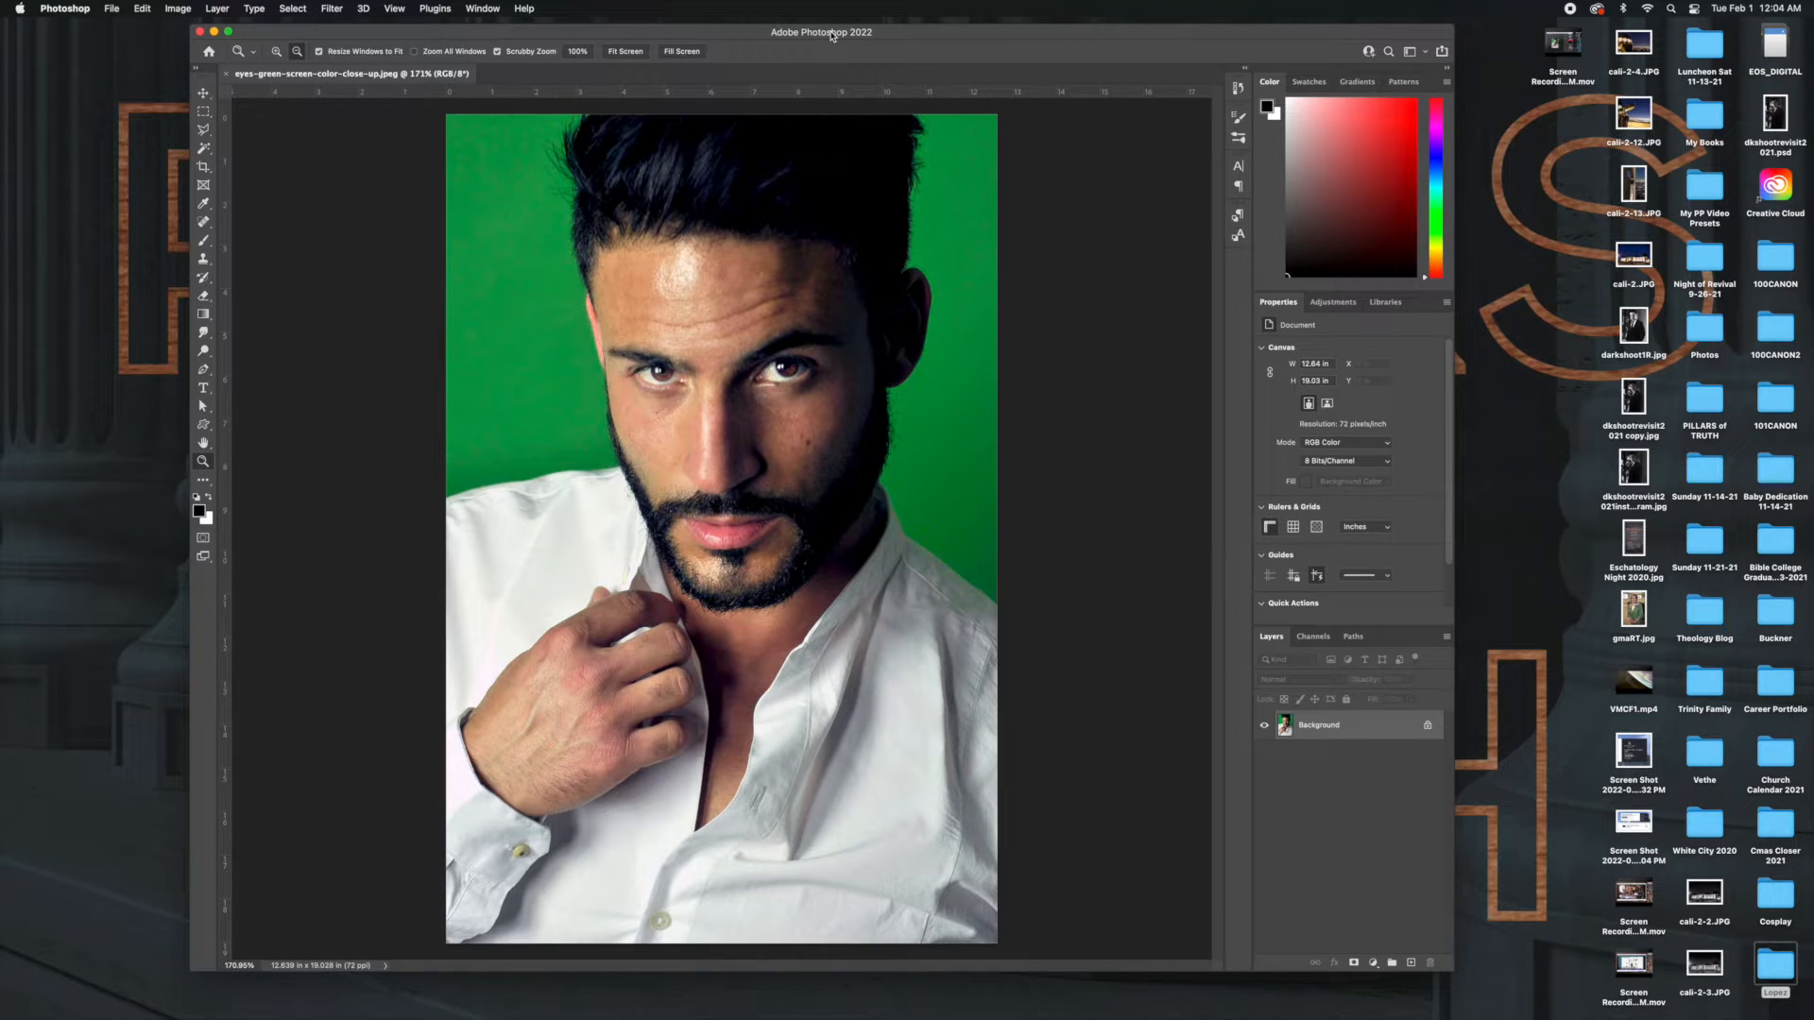
Switch to the green screen portrait in Photoshop and activate the Move tool.
key(XF86AudioRaiseVolume)
click(204, 95)
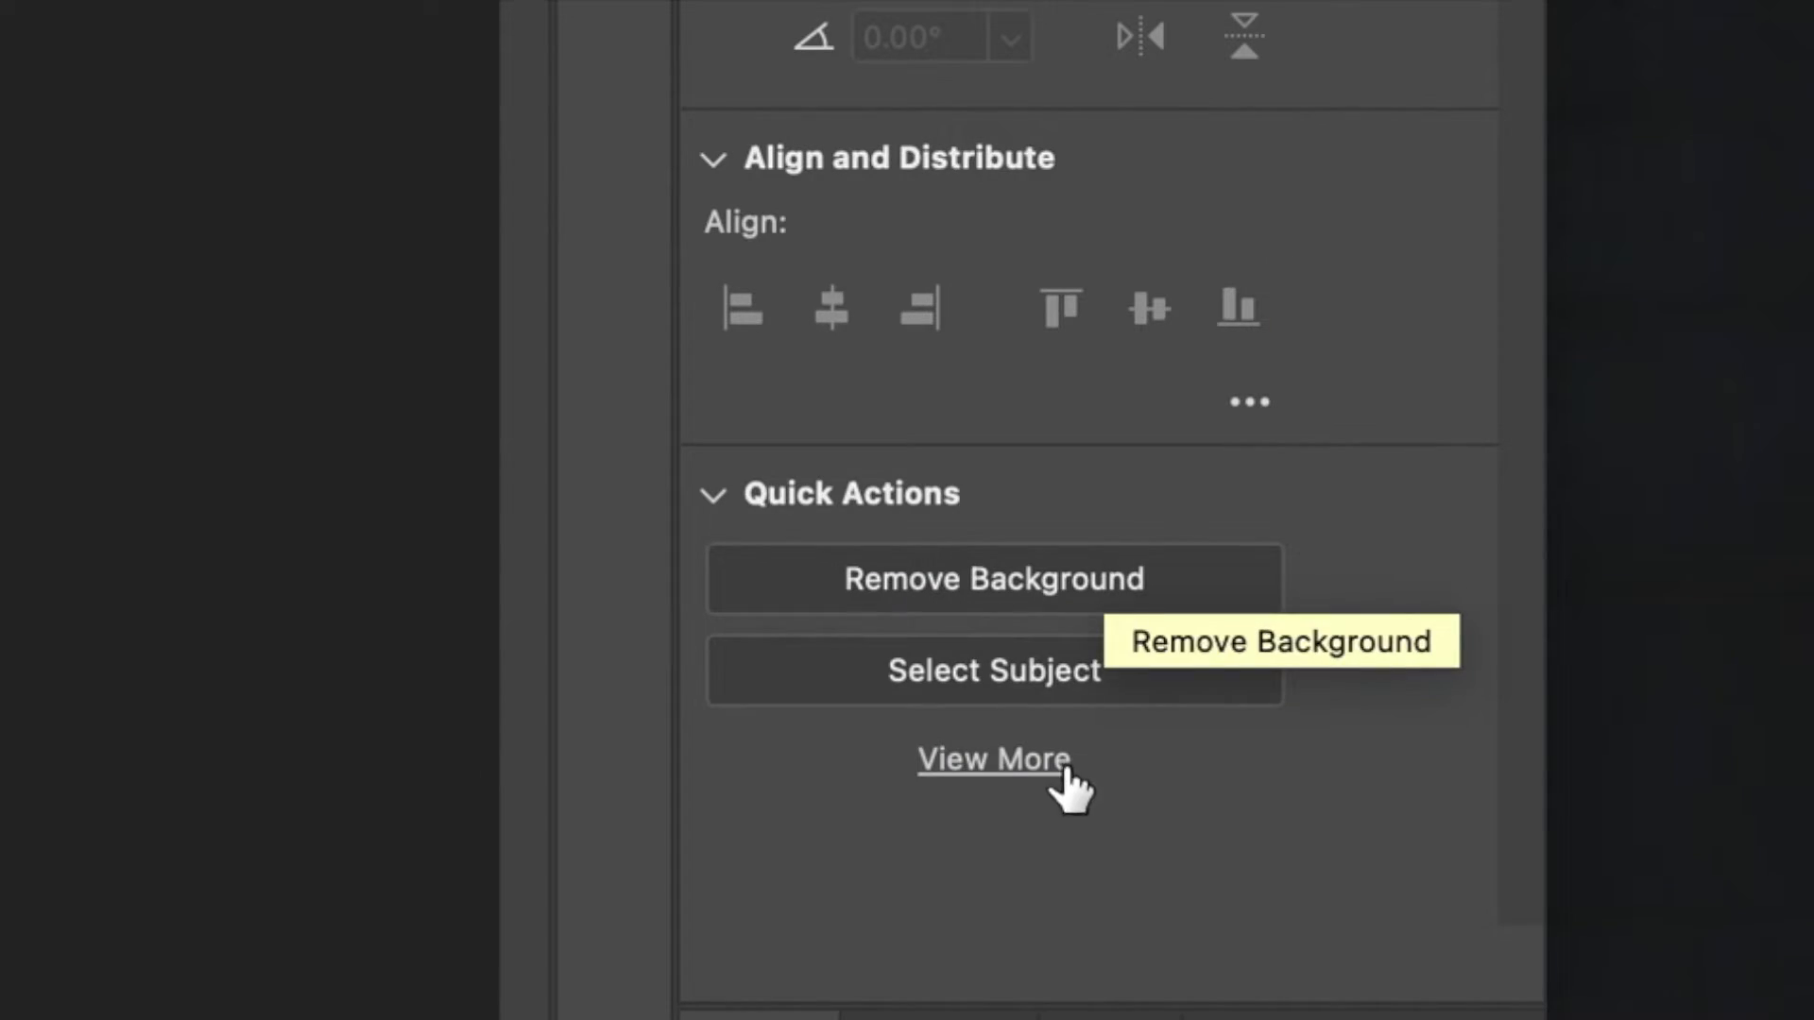
click(713, 497)
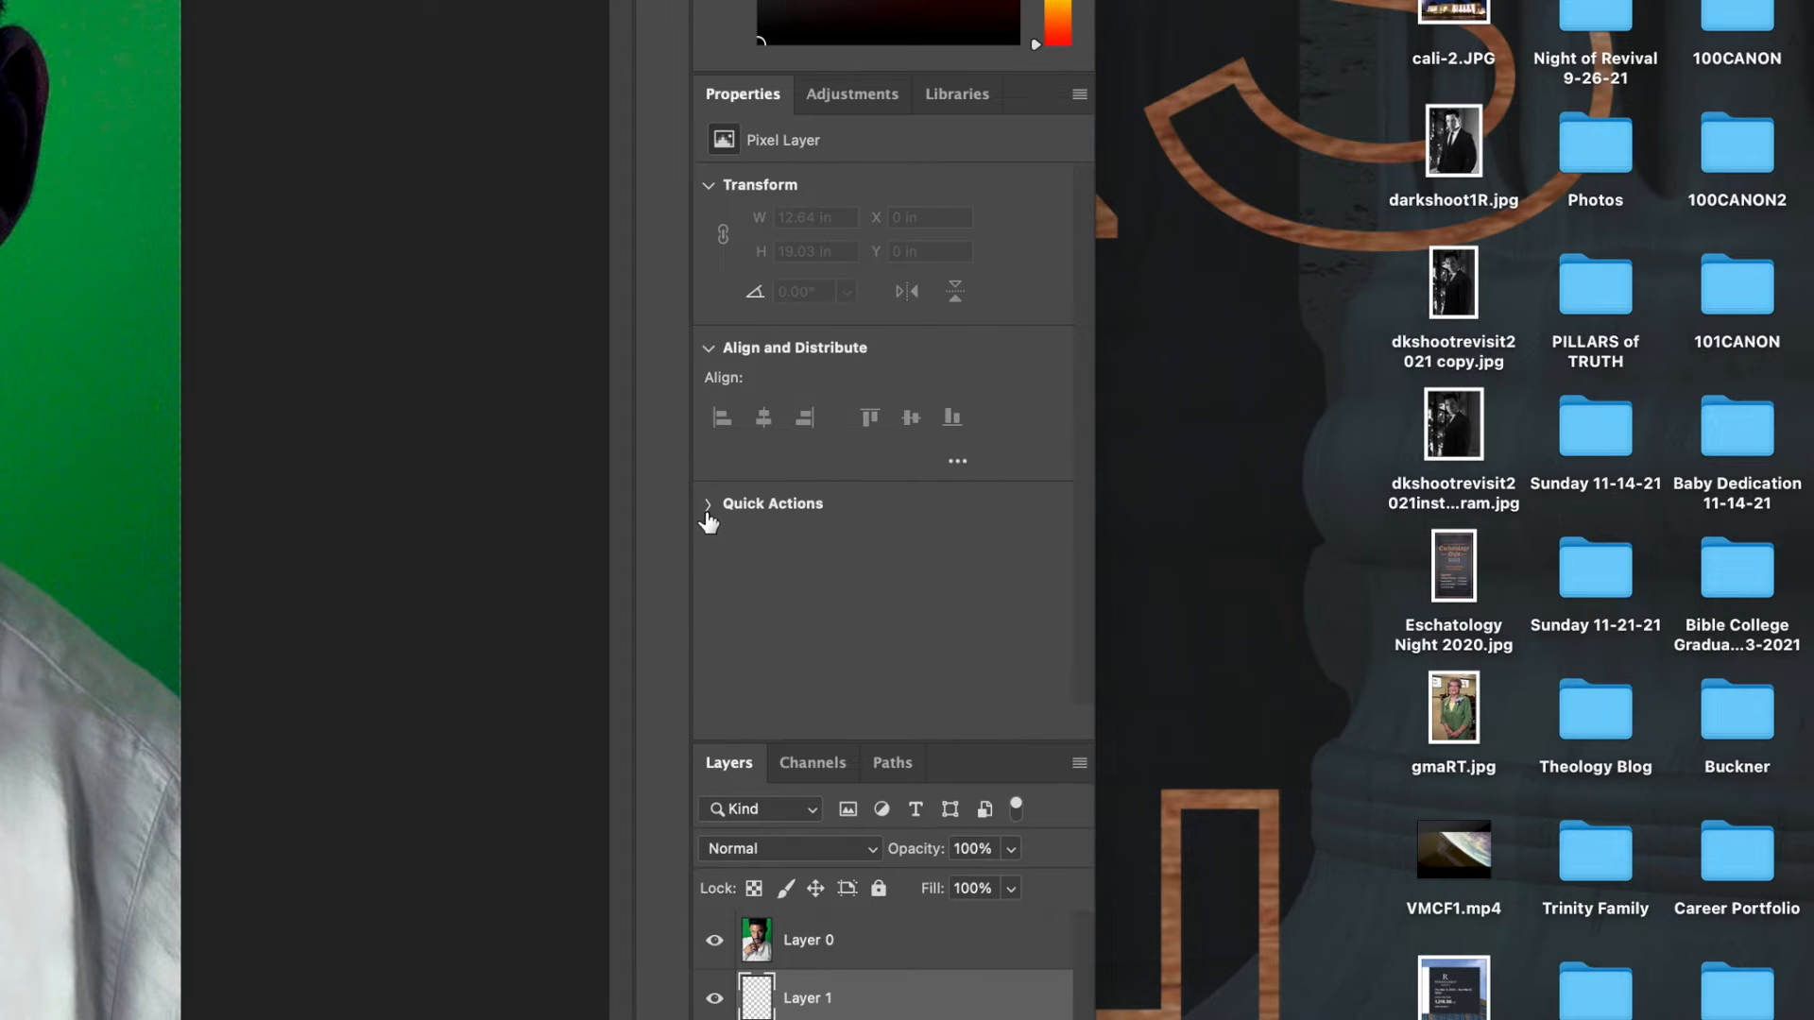
click(706, 508)
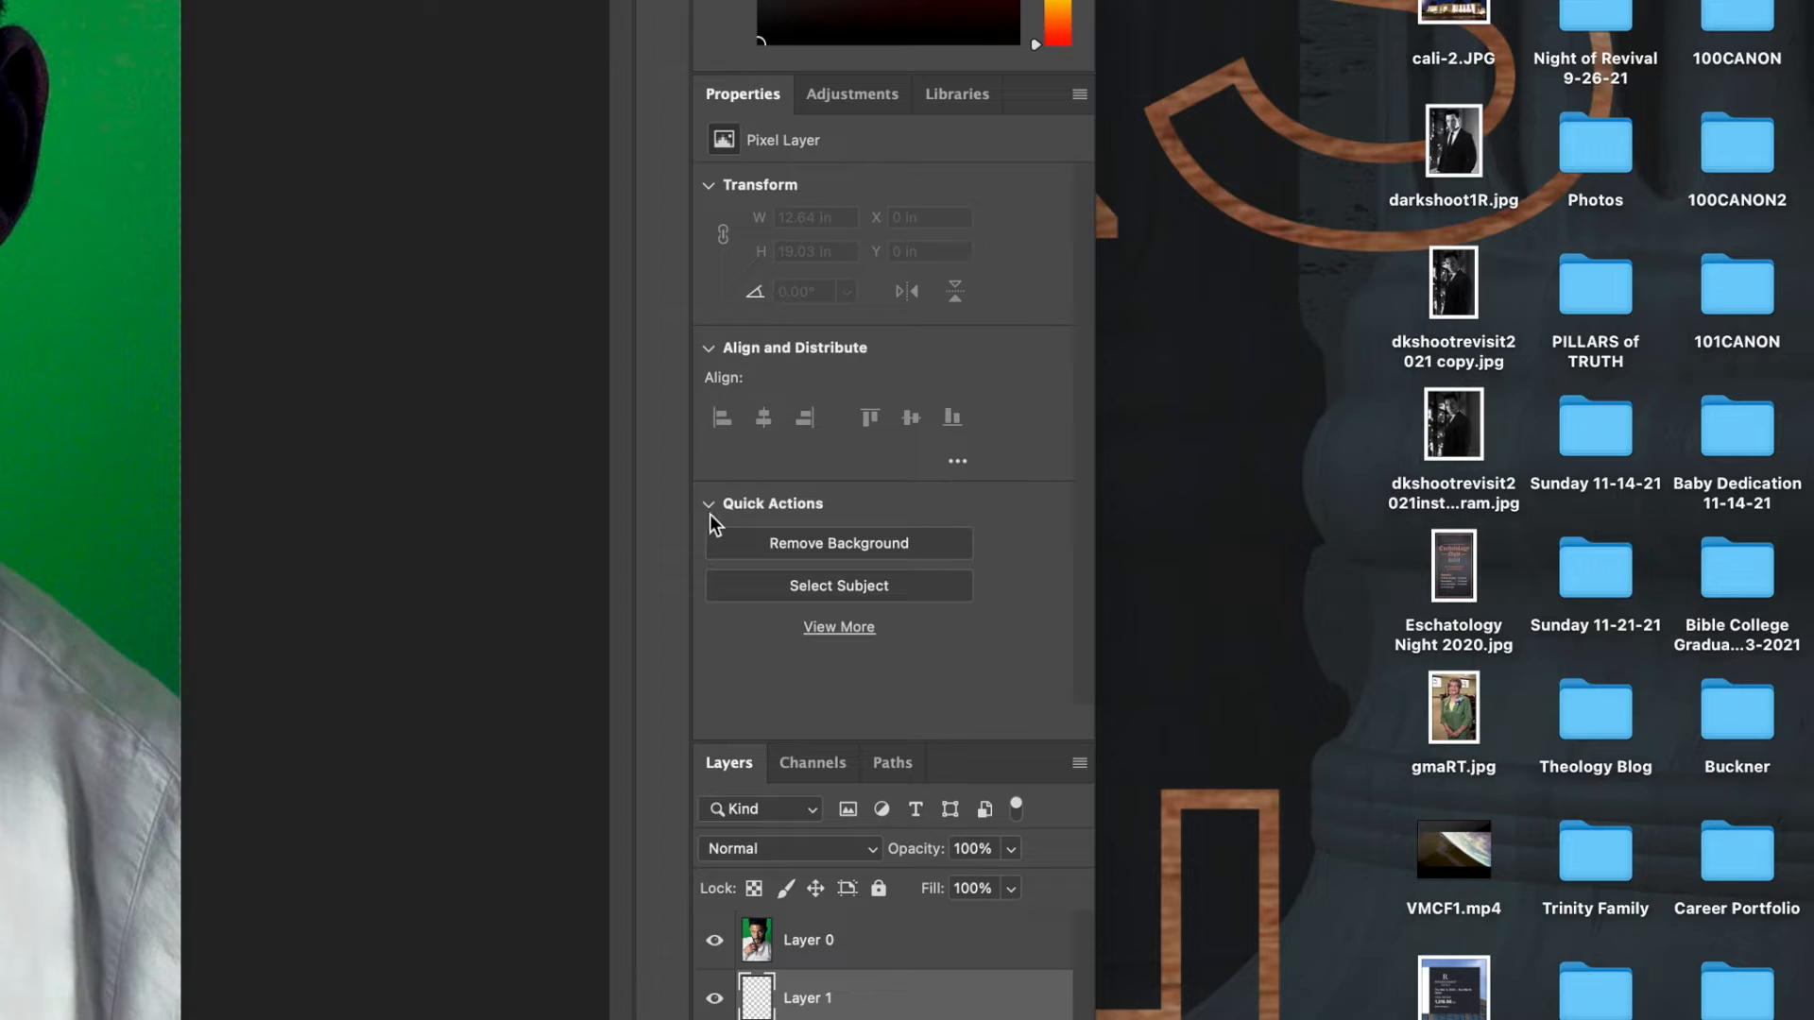
click(710, 506)
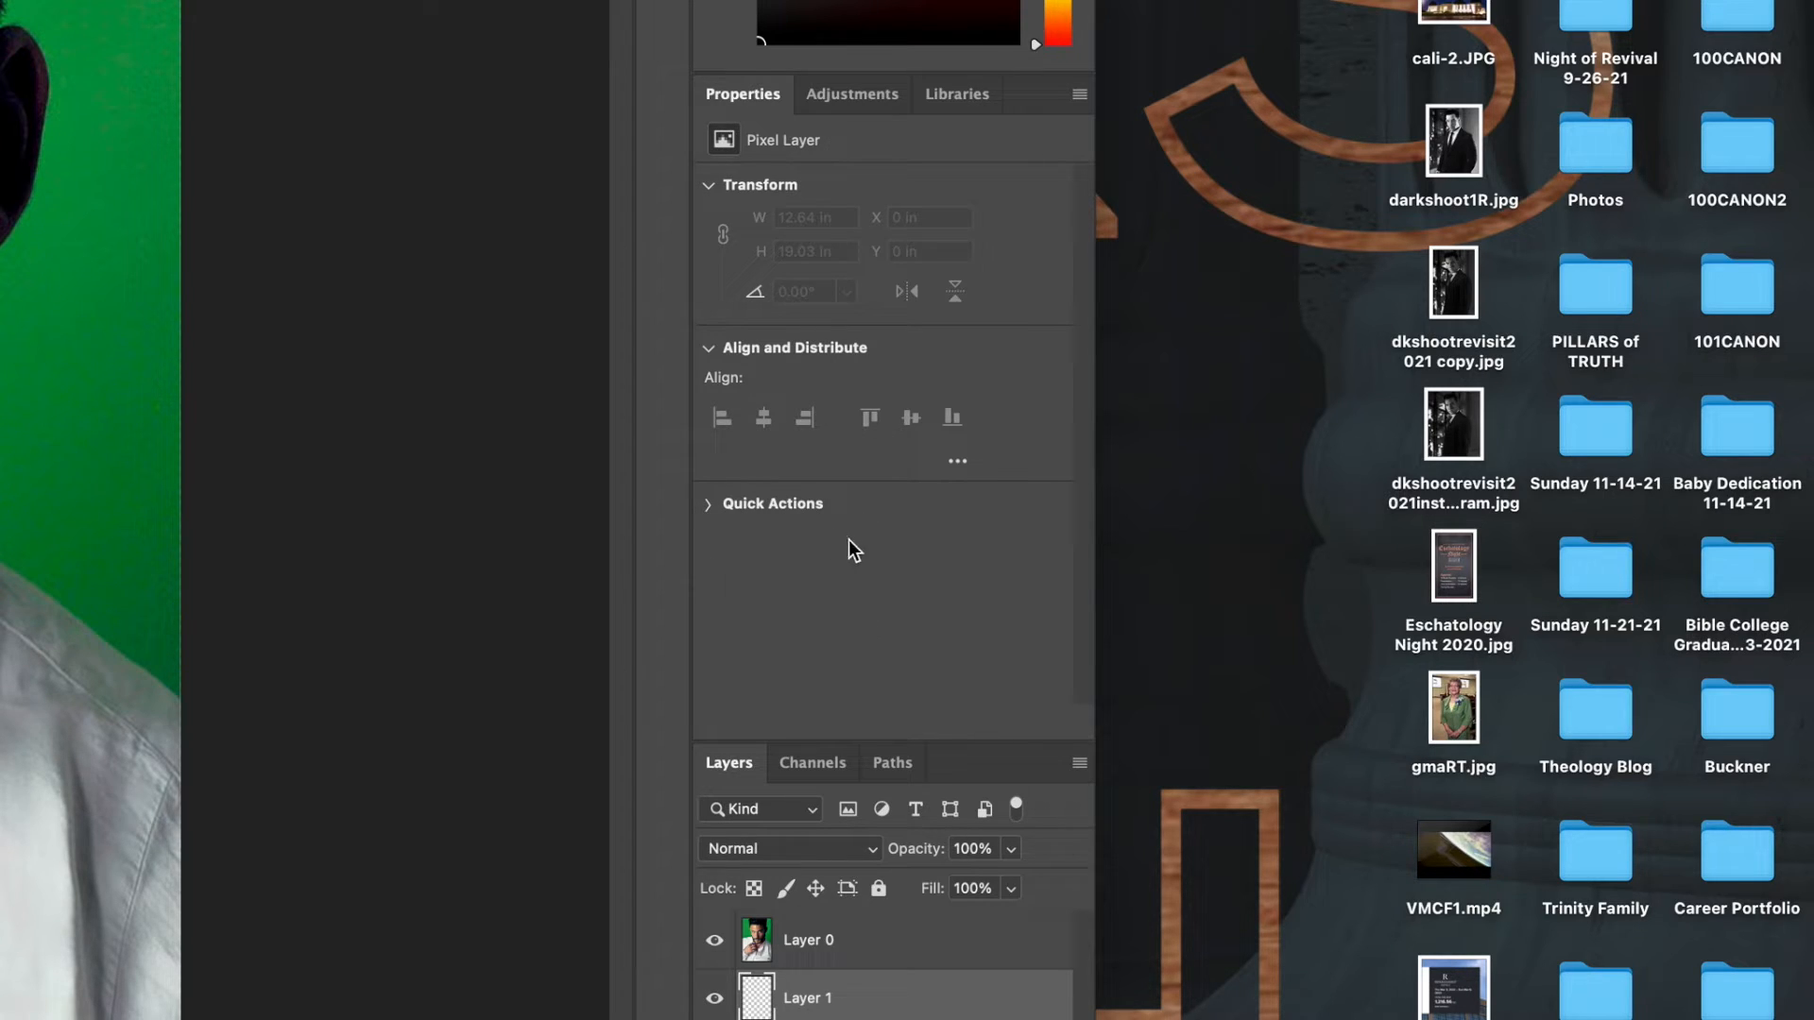
click(956, 102)
click(849, 99)
click(748, 98)
Collapse the Transform and Align and Distribute properties, and remove the green background from Layer 0 with the Remove Background quick action.
click(716, 186)
click(709, 228)
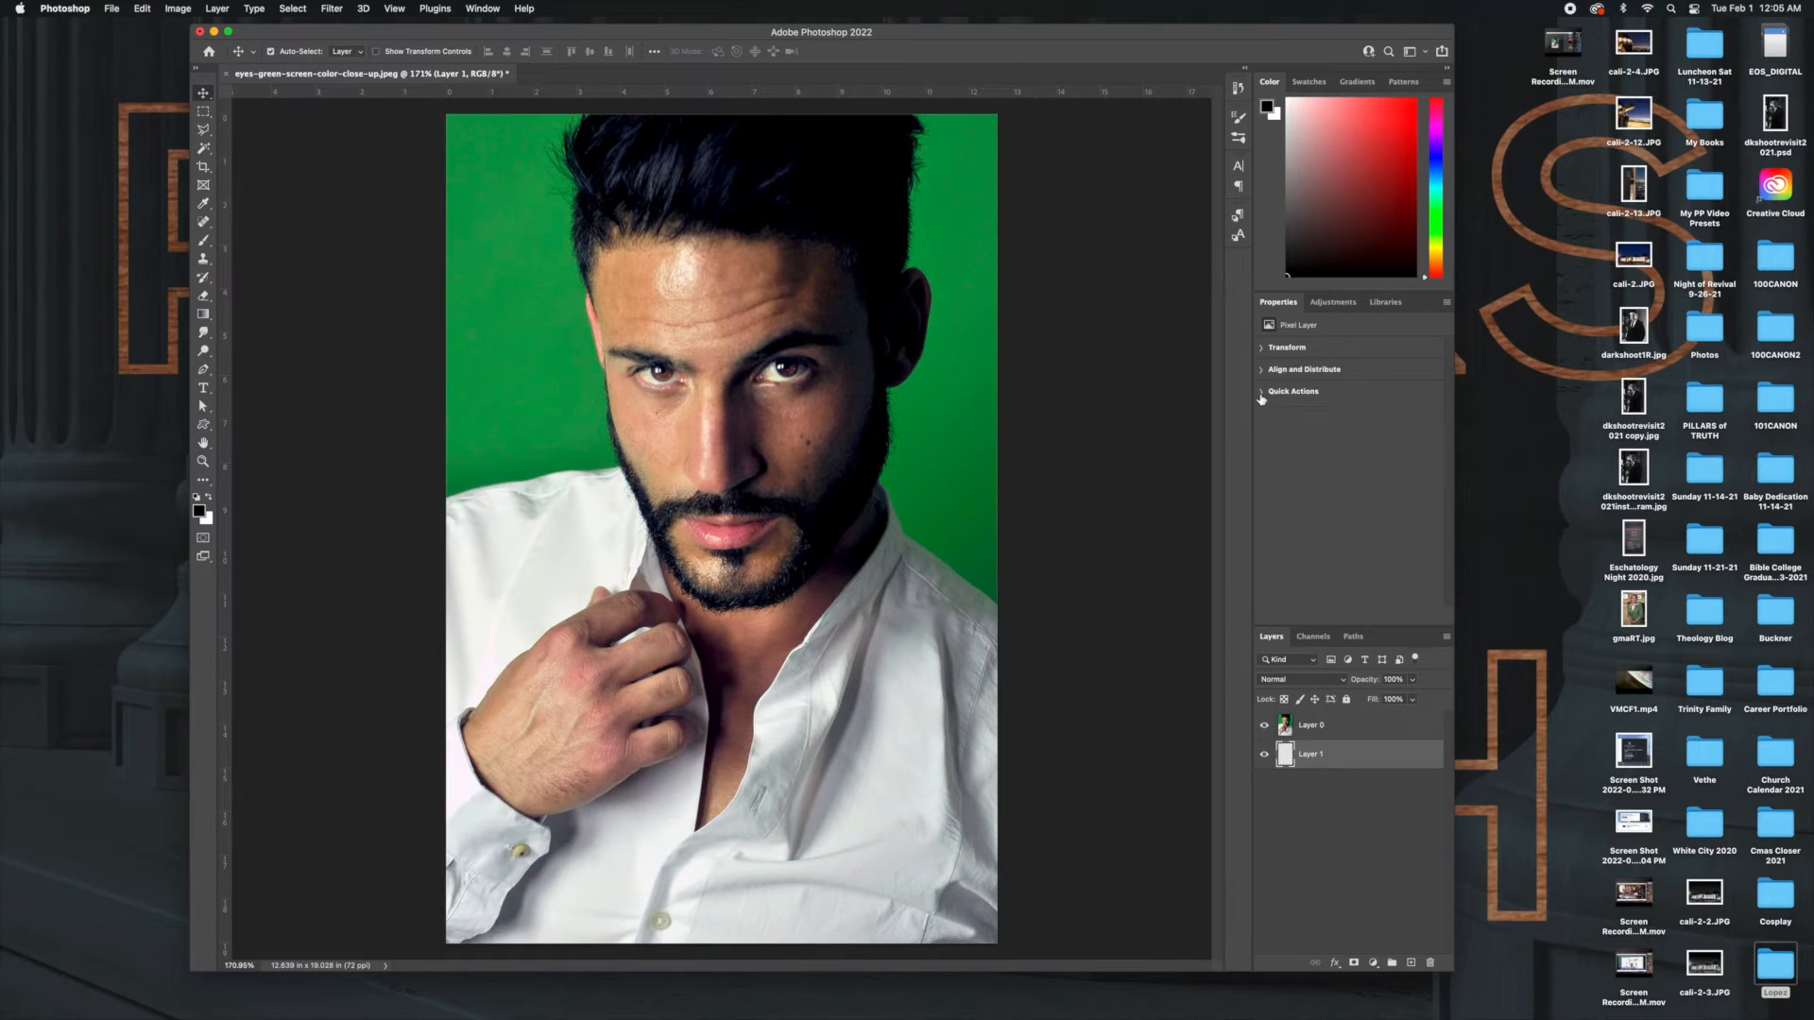
click(1261, 392)
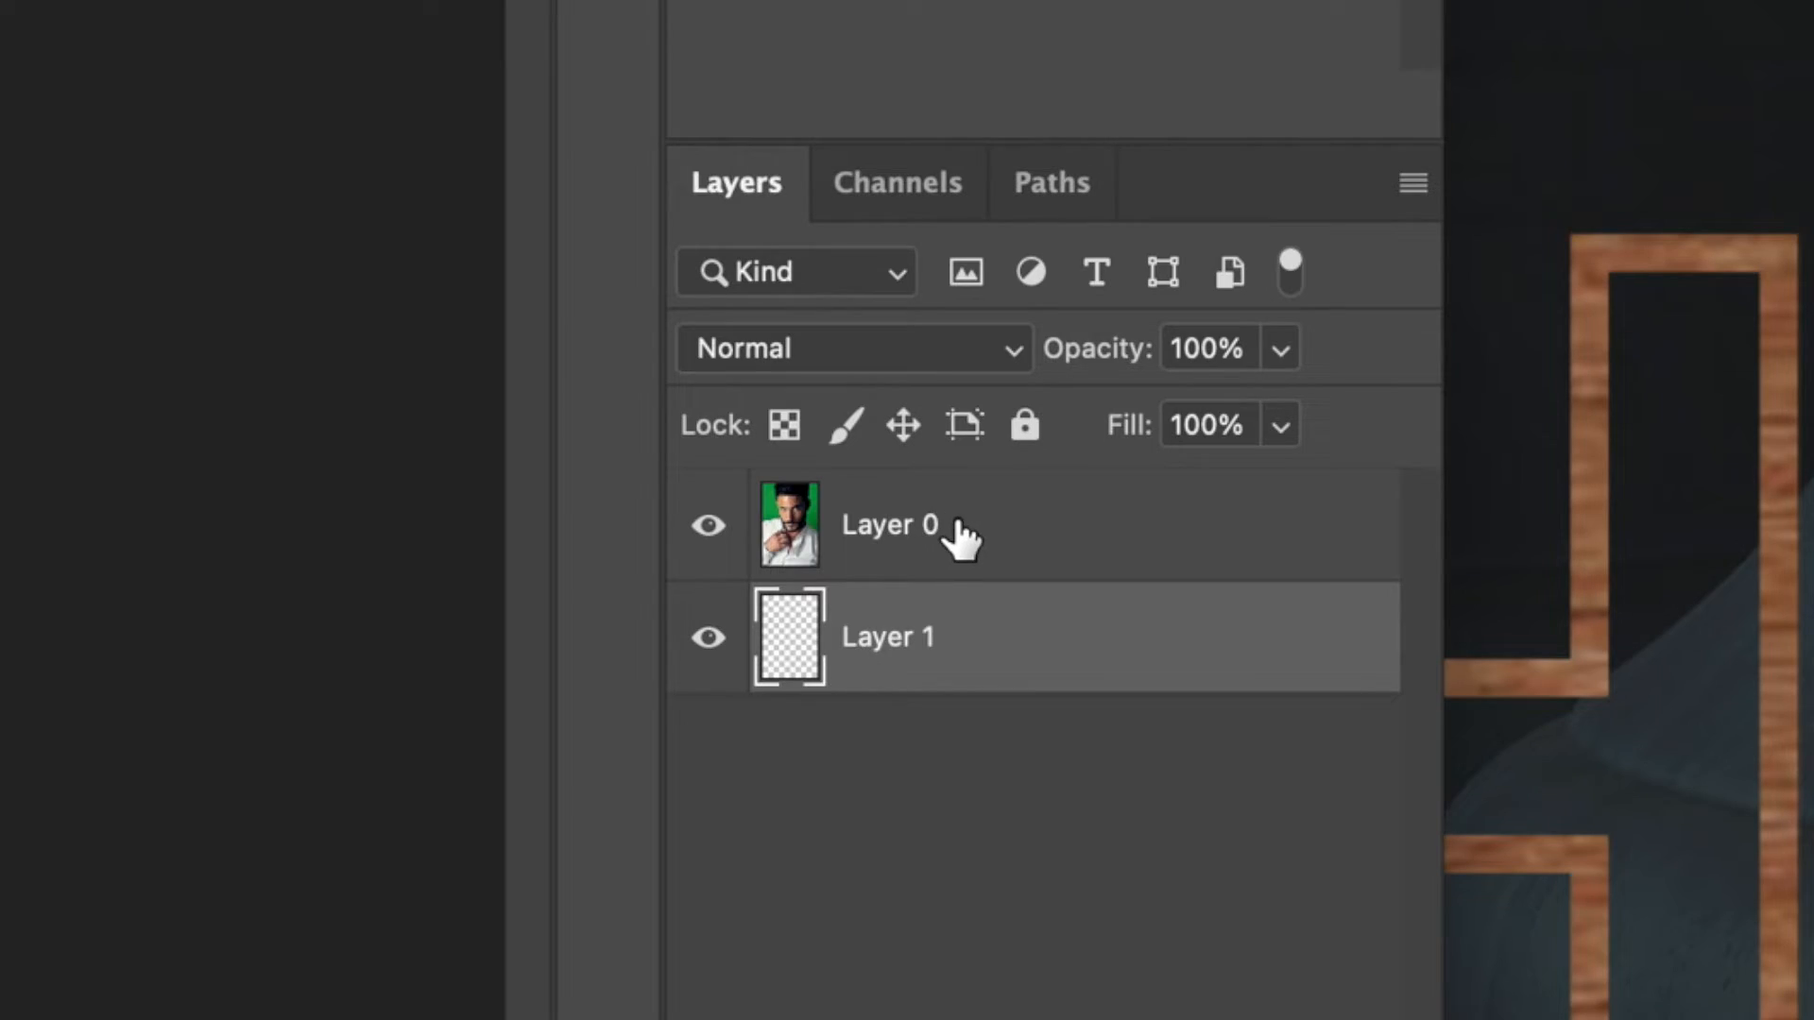
click(960, 536)
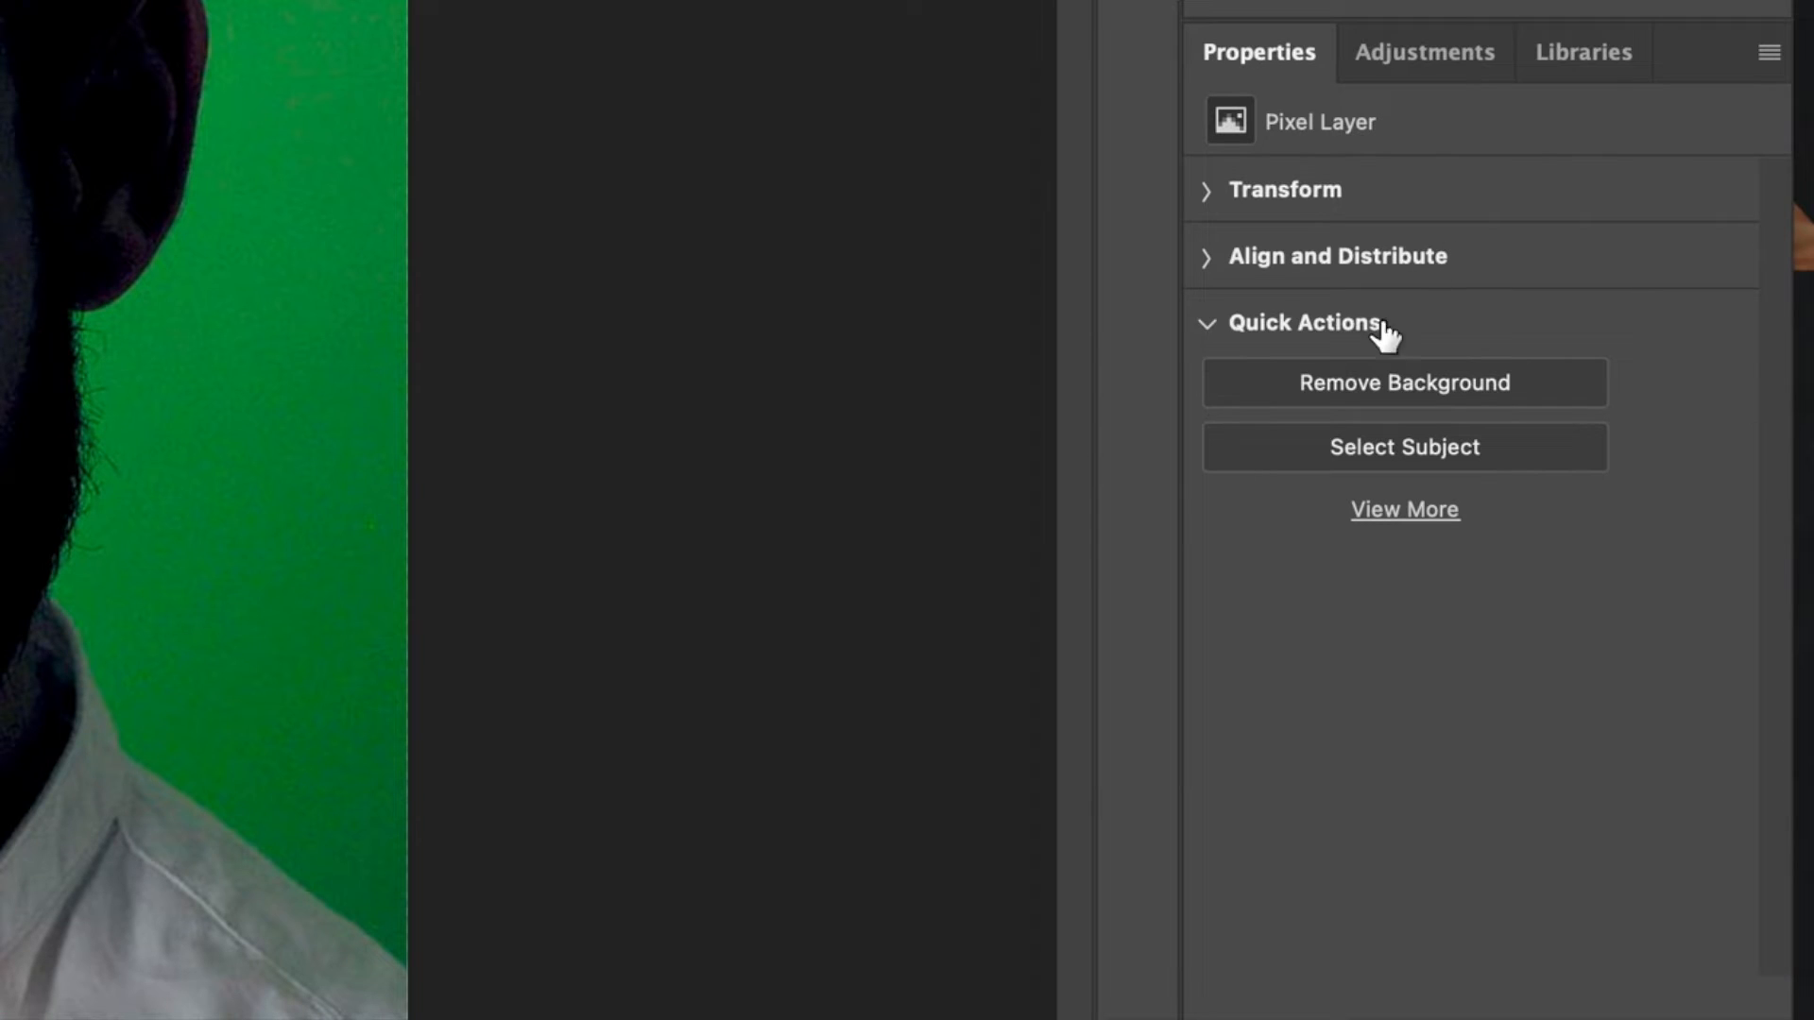
click(1313, 389)
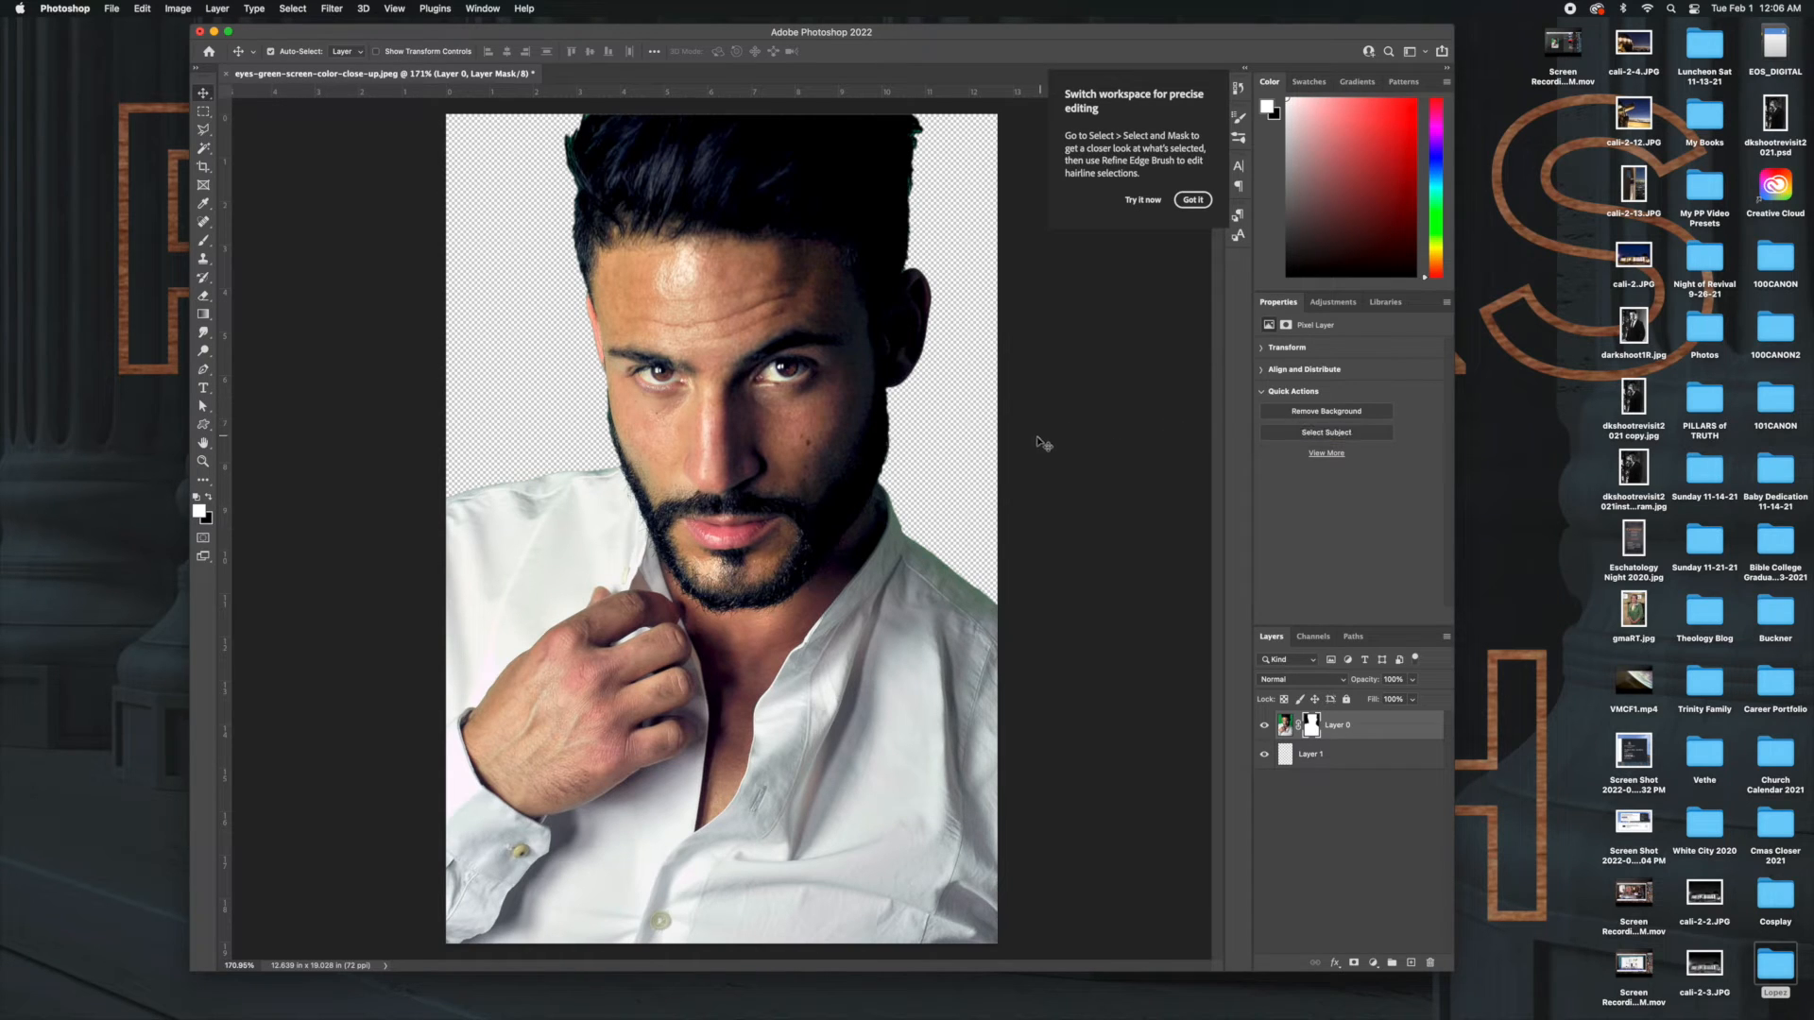
click(1139, 341)
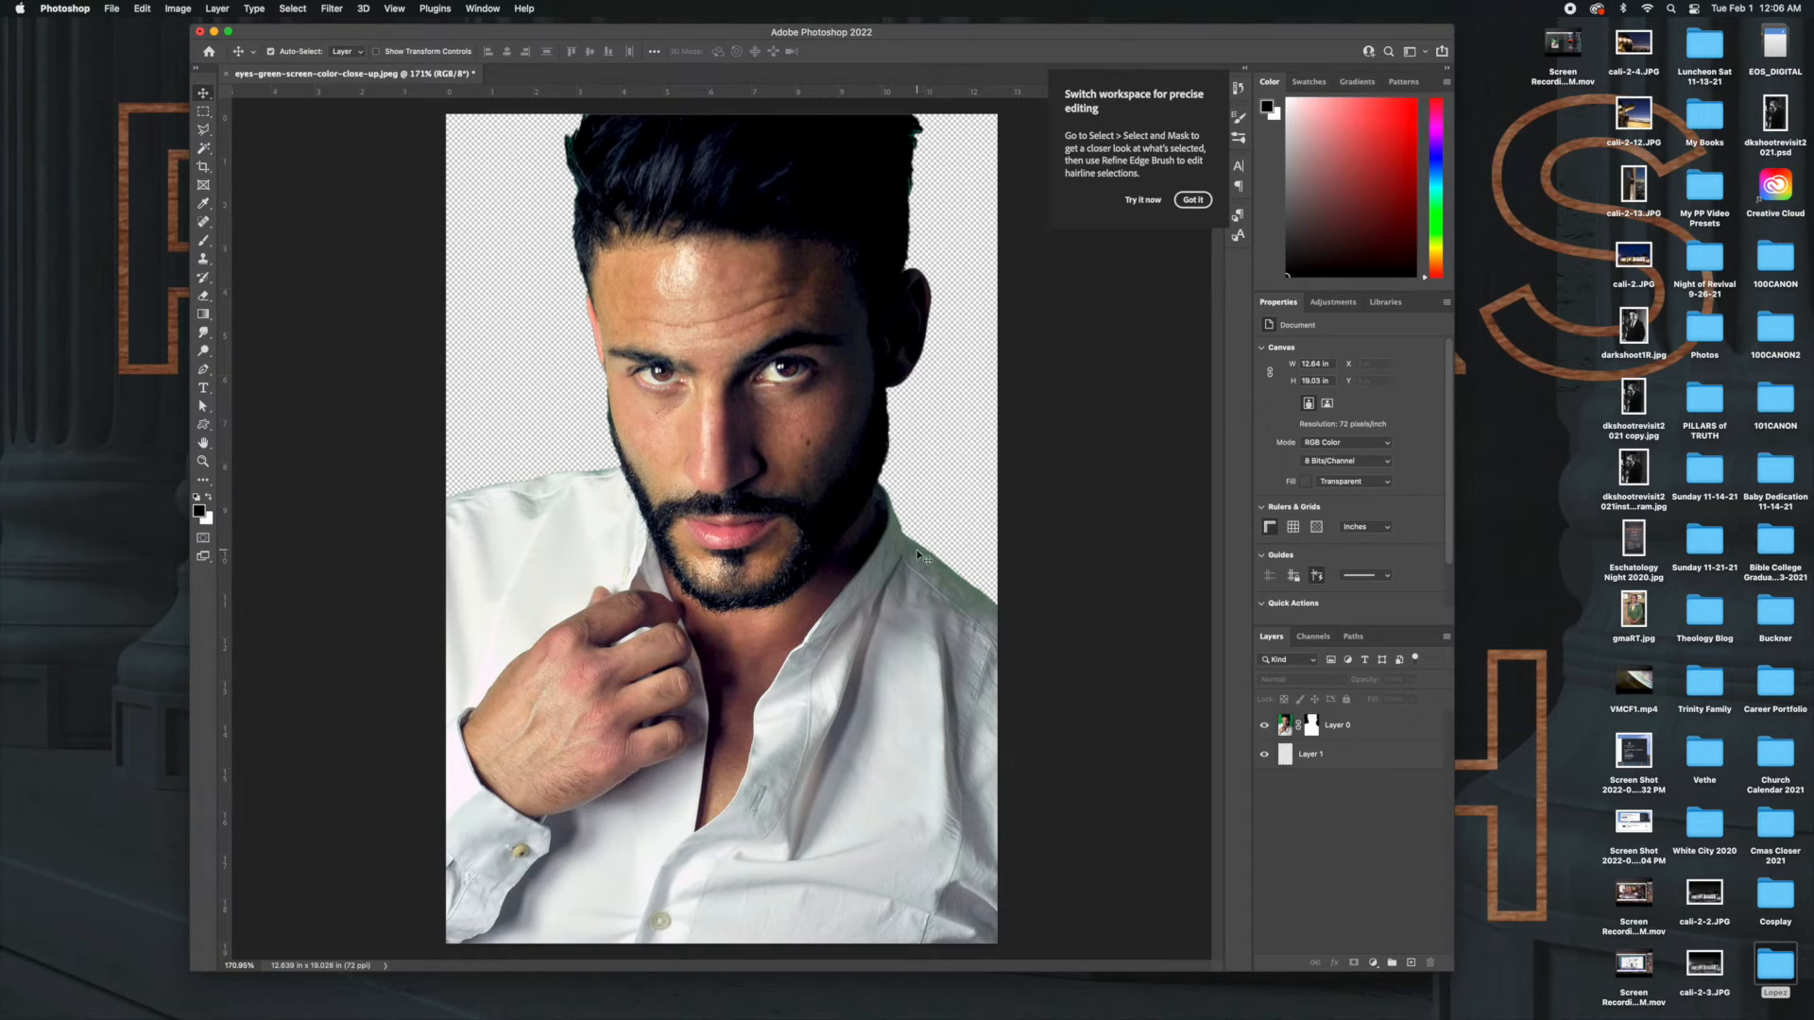
Set the foreground color to bright red and fill the empty Layer 1 with it using the Paint Bucket.
click(1332, 756)
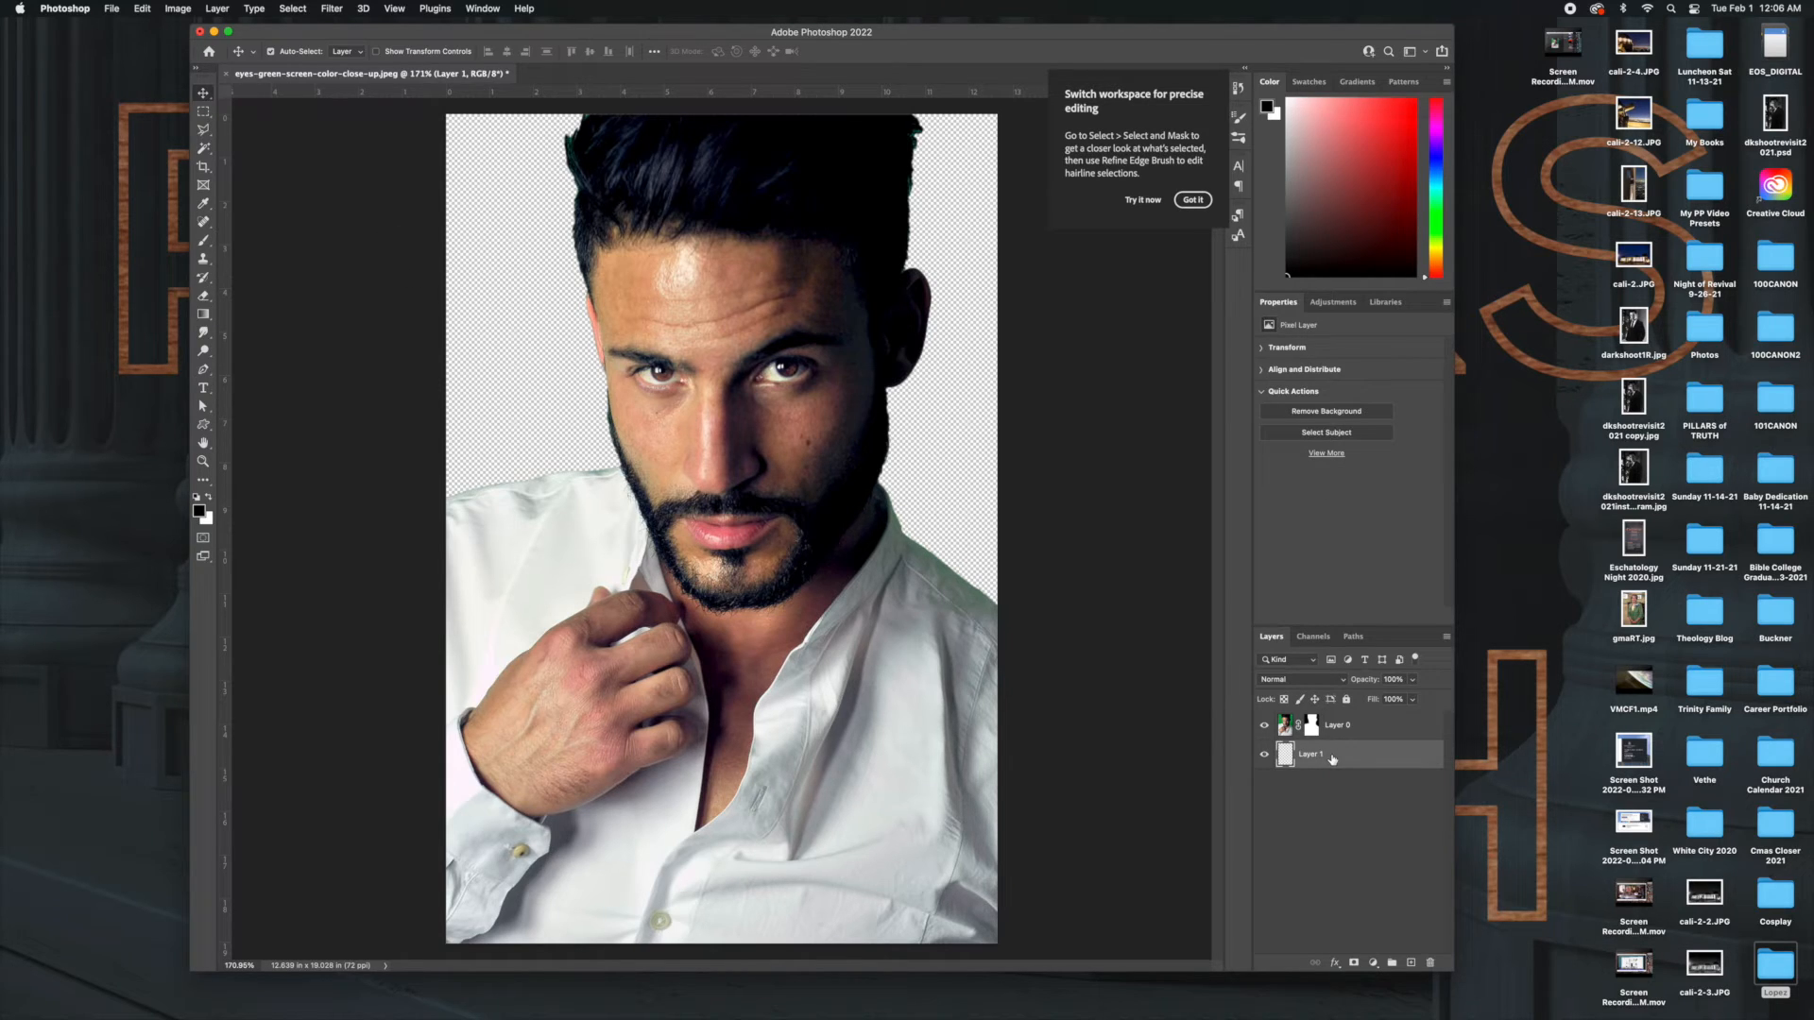
click(199, 511)
click(1094, 454)
click(1276, 403)
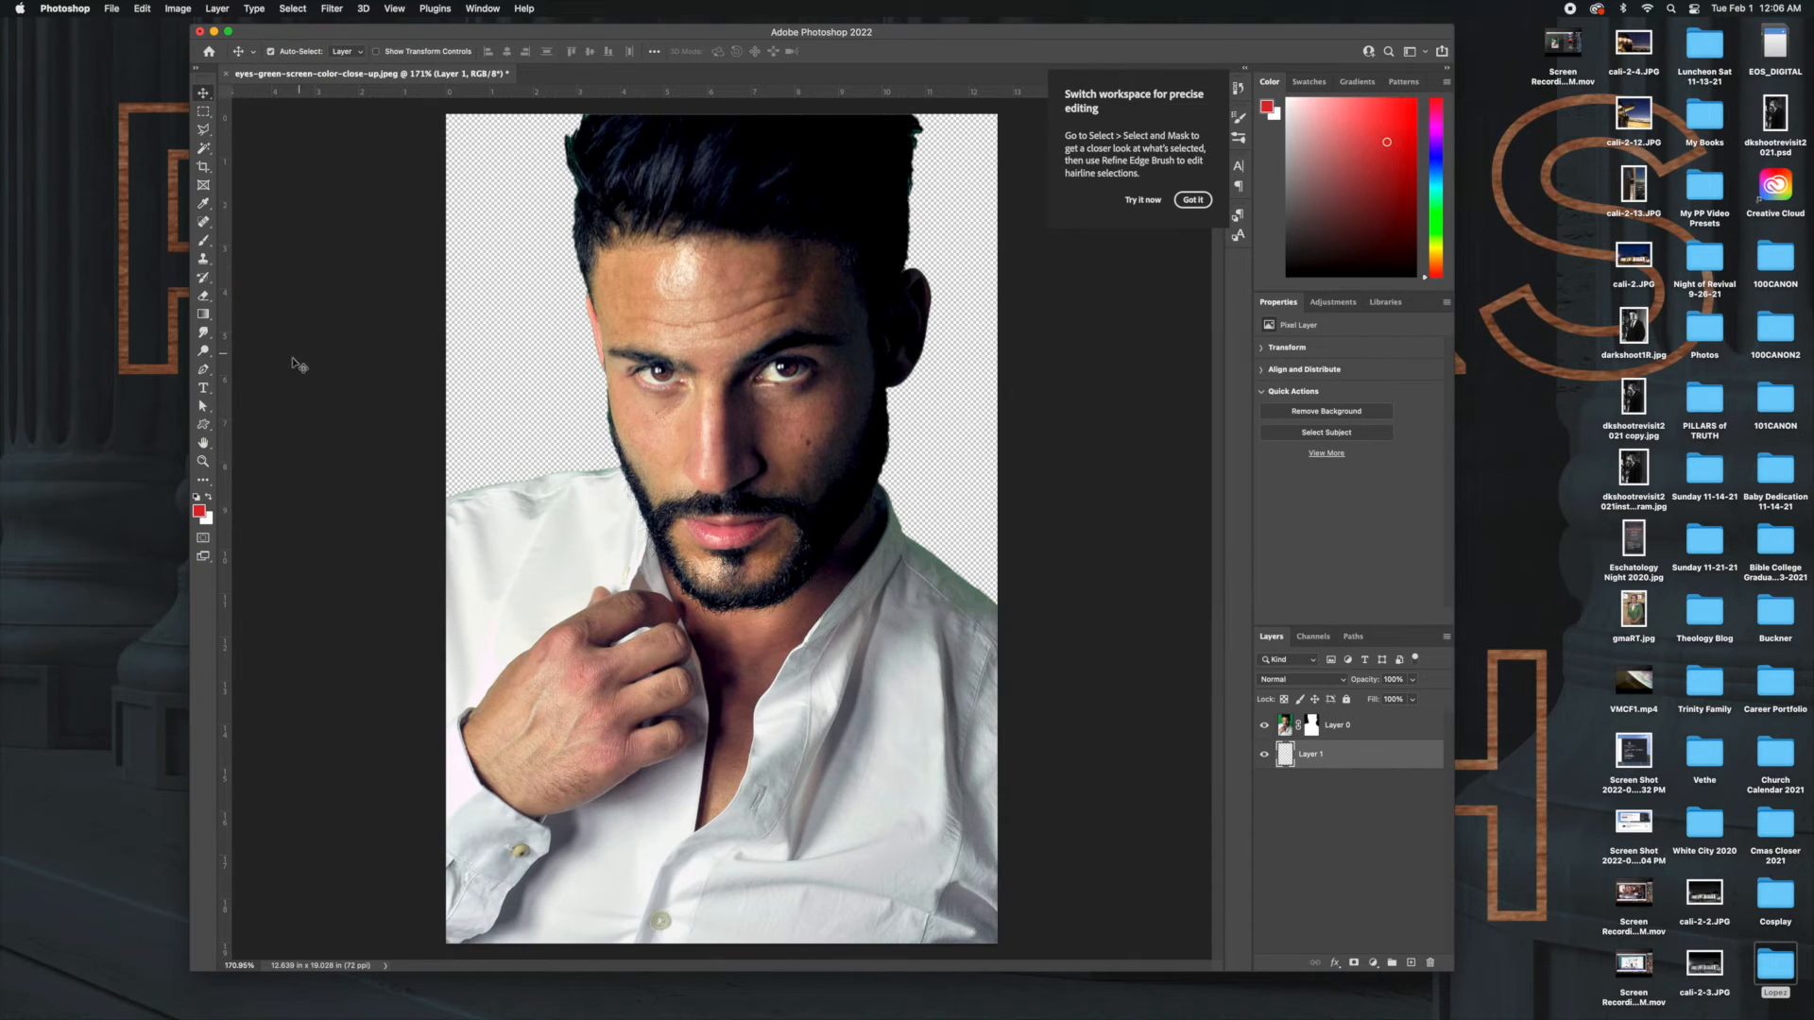
click(203, 315)
click(271, 326)
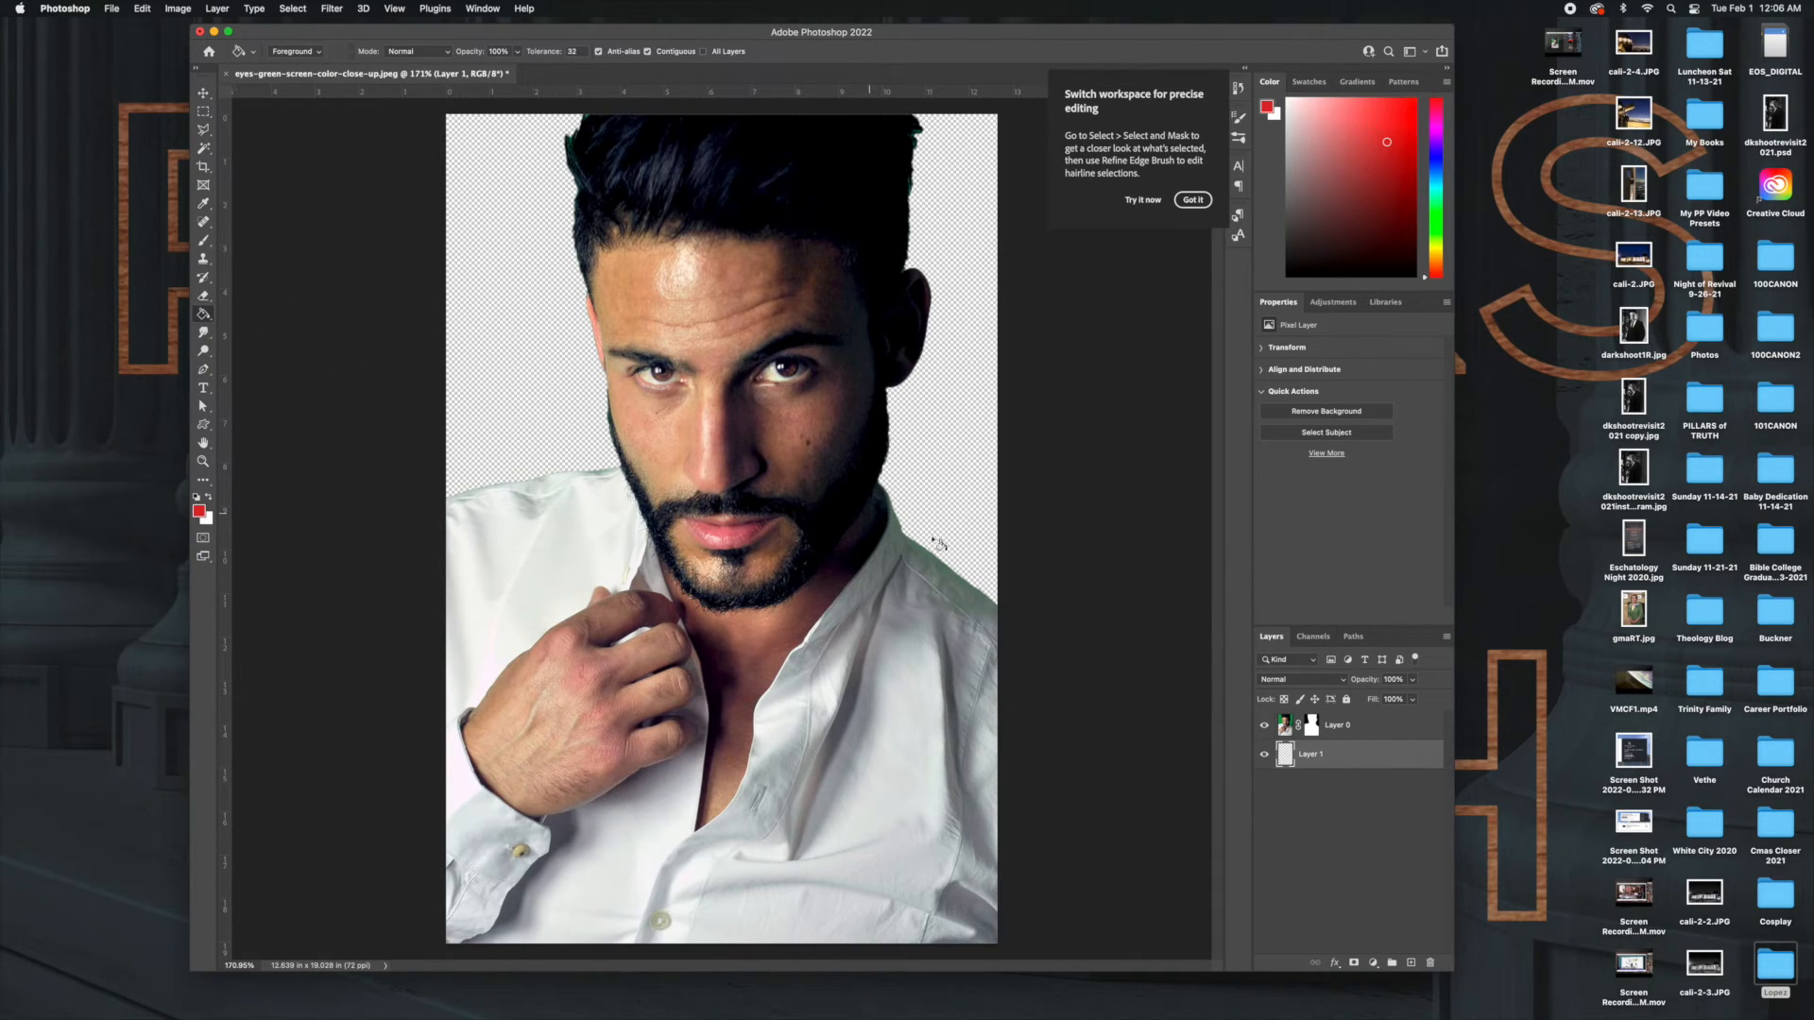
click(937, 461)
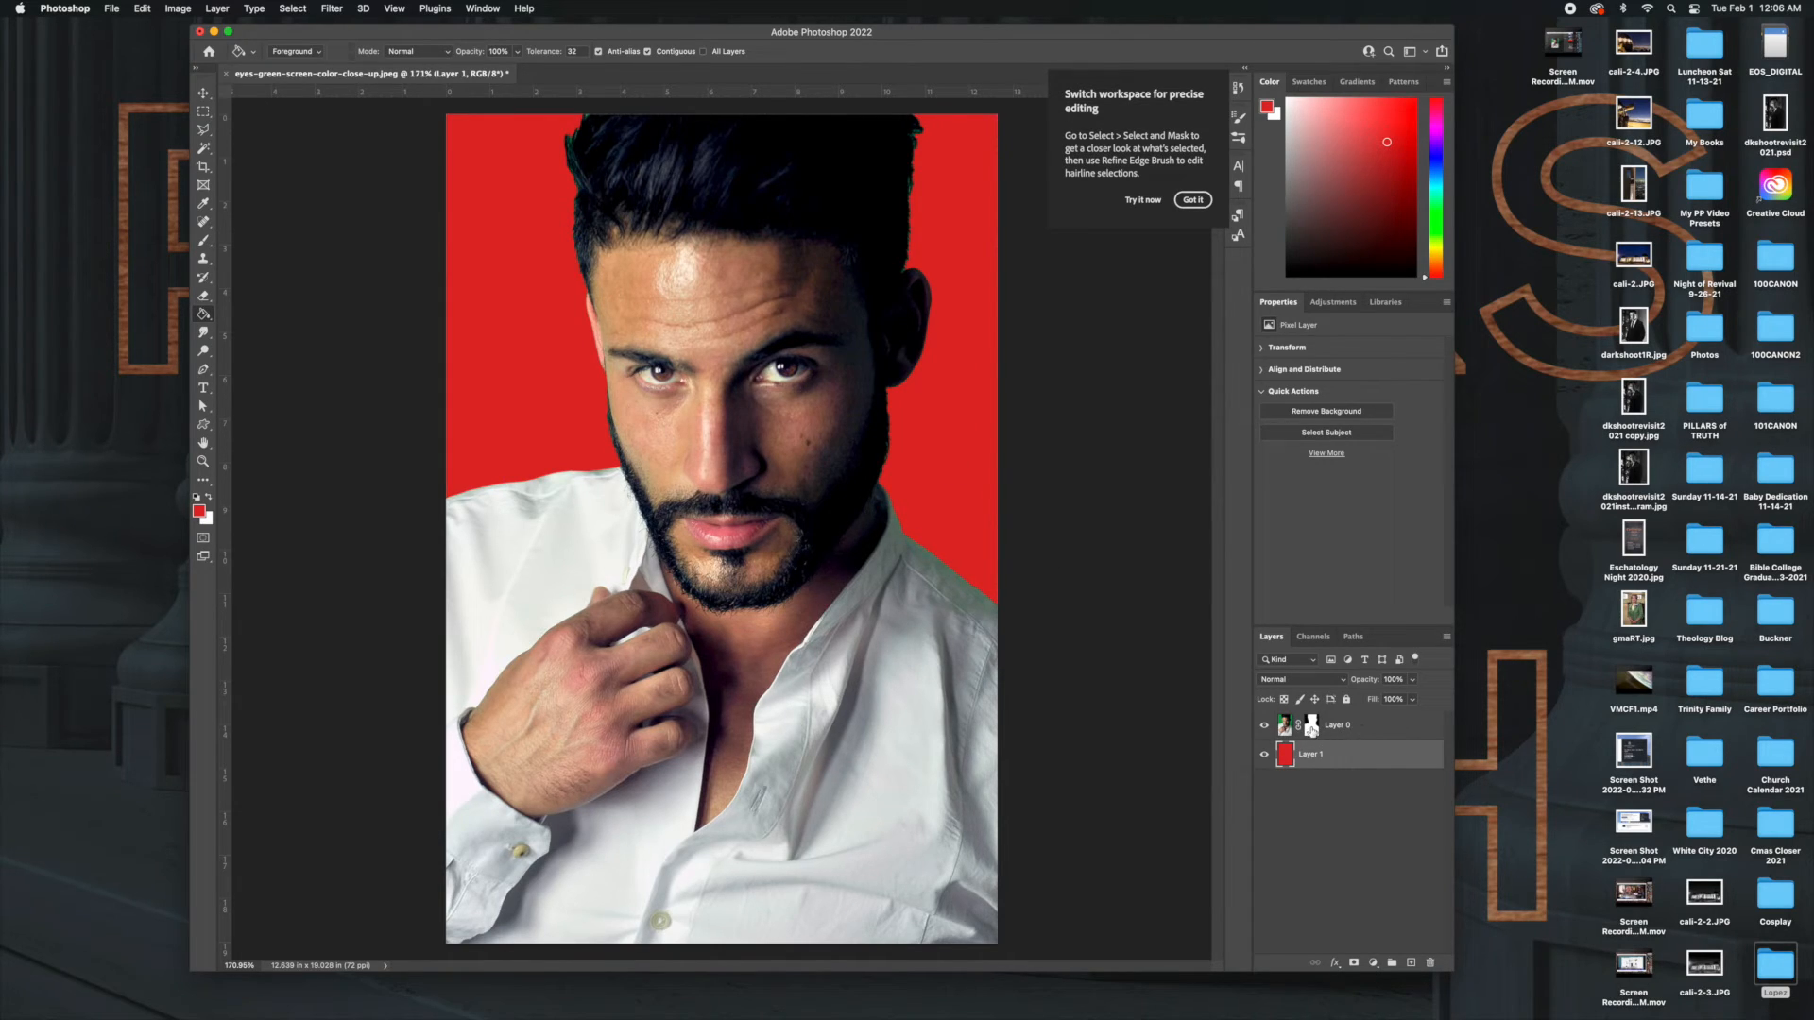
Try moving the masked portrait on Layer 0 over the red background and bring it back to its original place.
click(1376, 730)
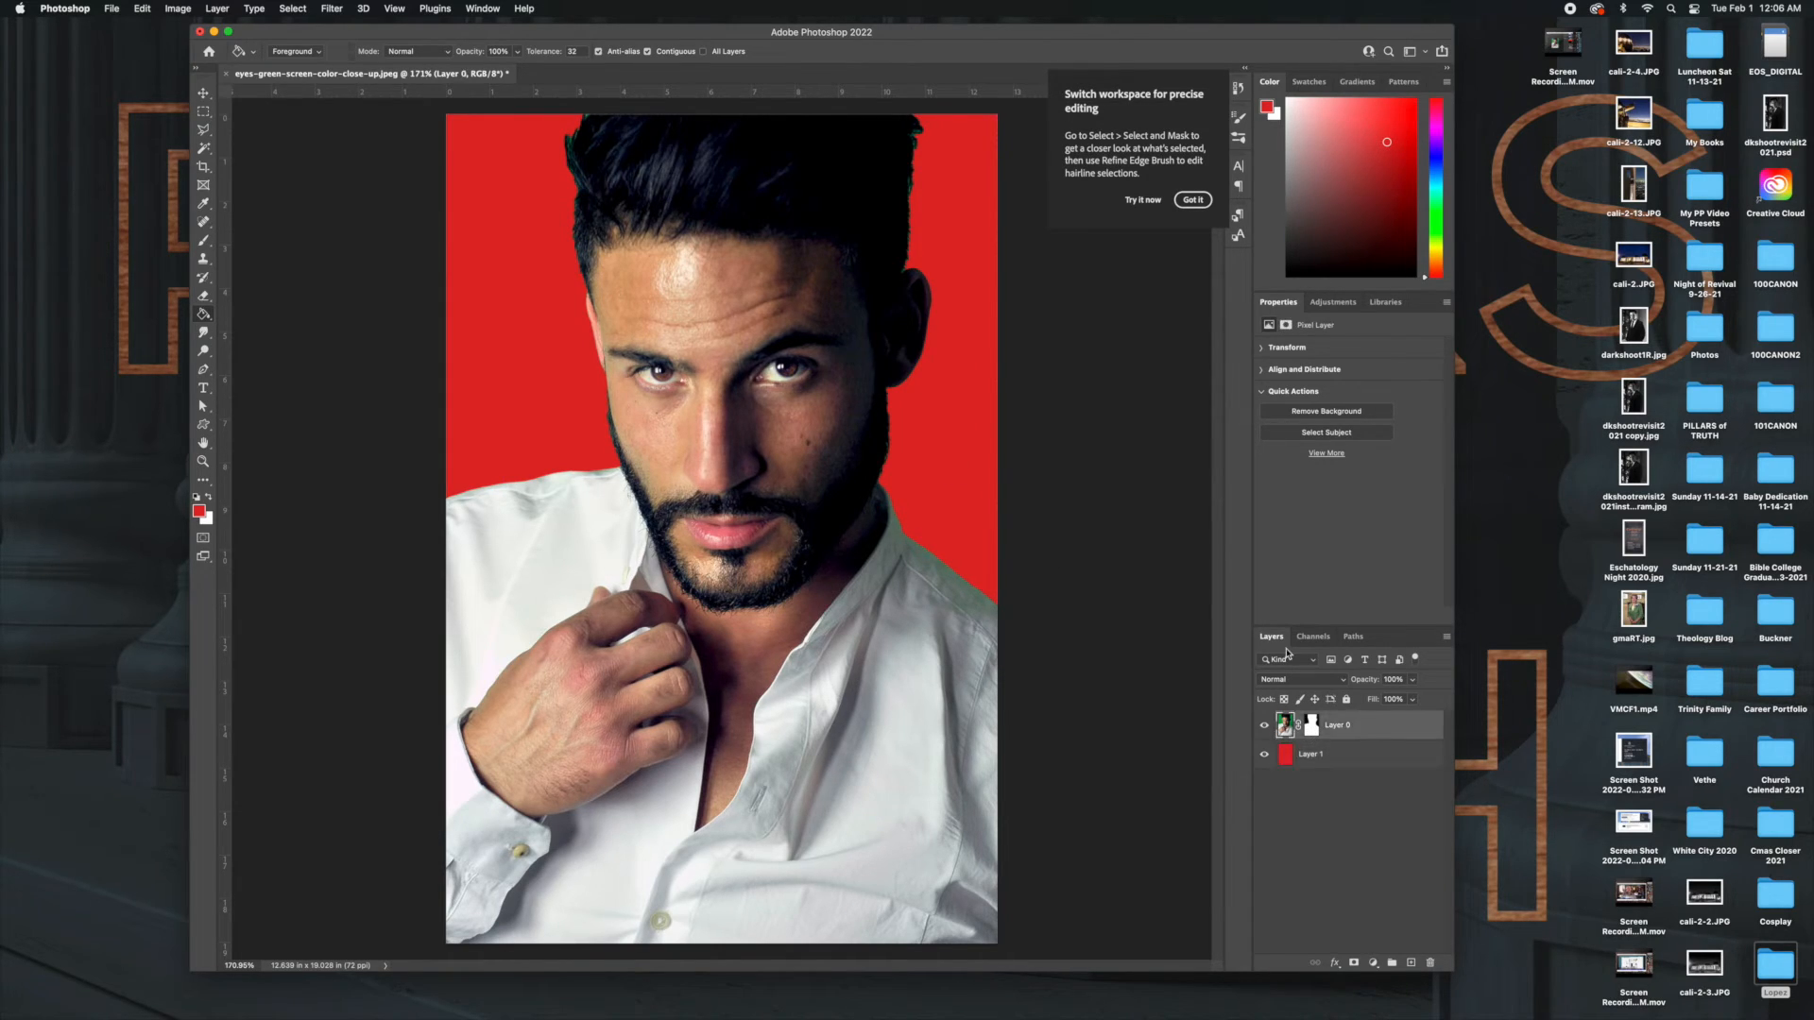
click(204, 94)
drag(716, 335, 521, 275)
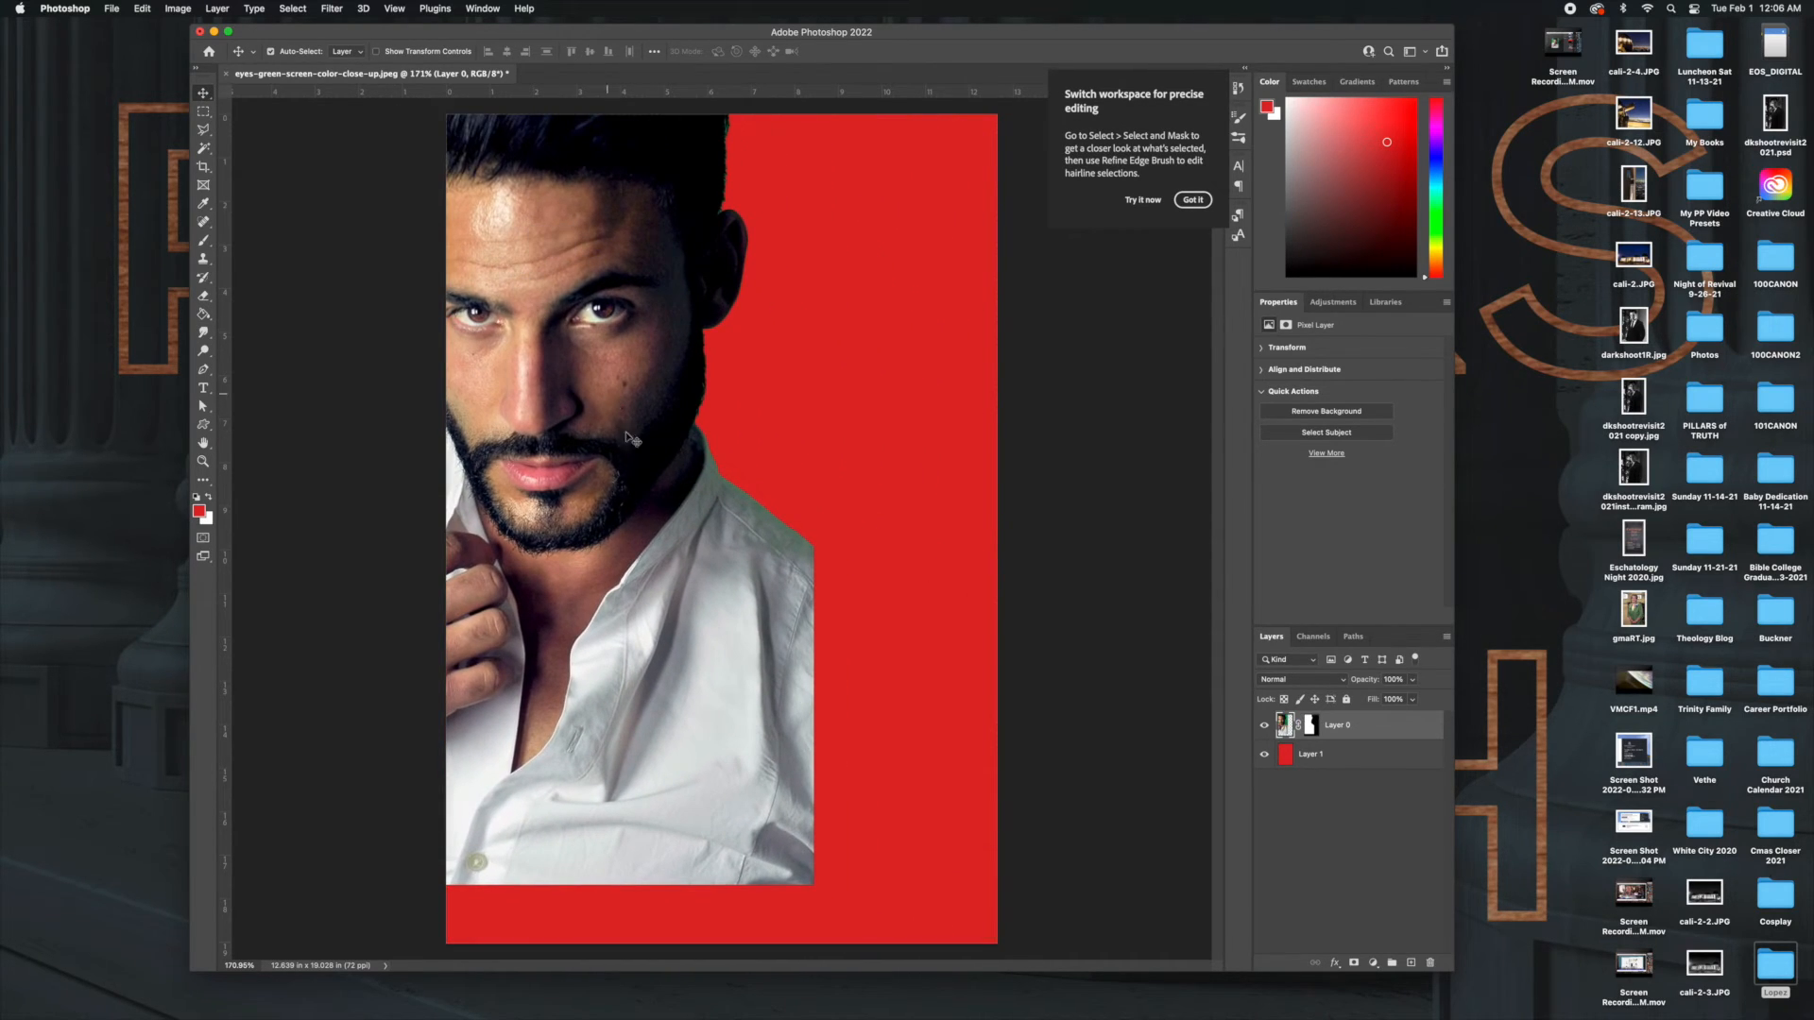
drag(627, 549, 806, 606)
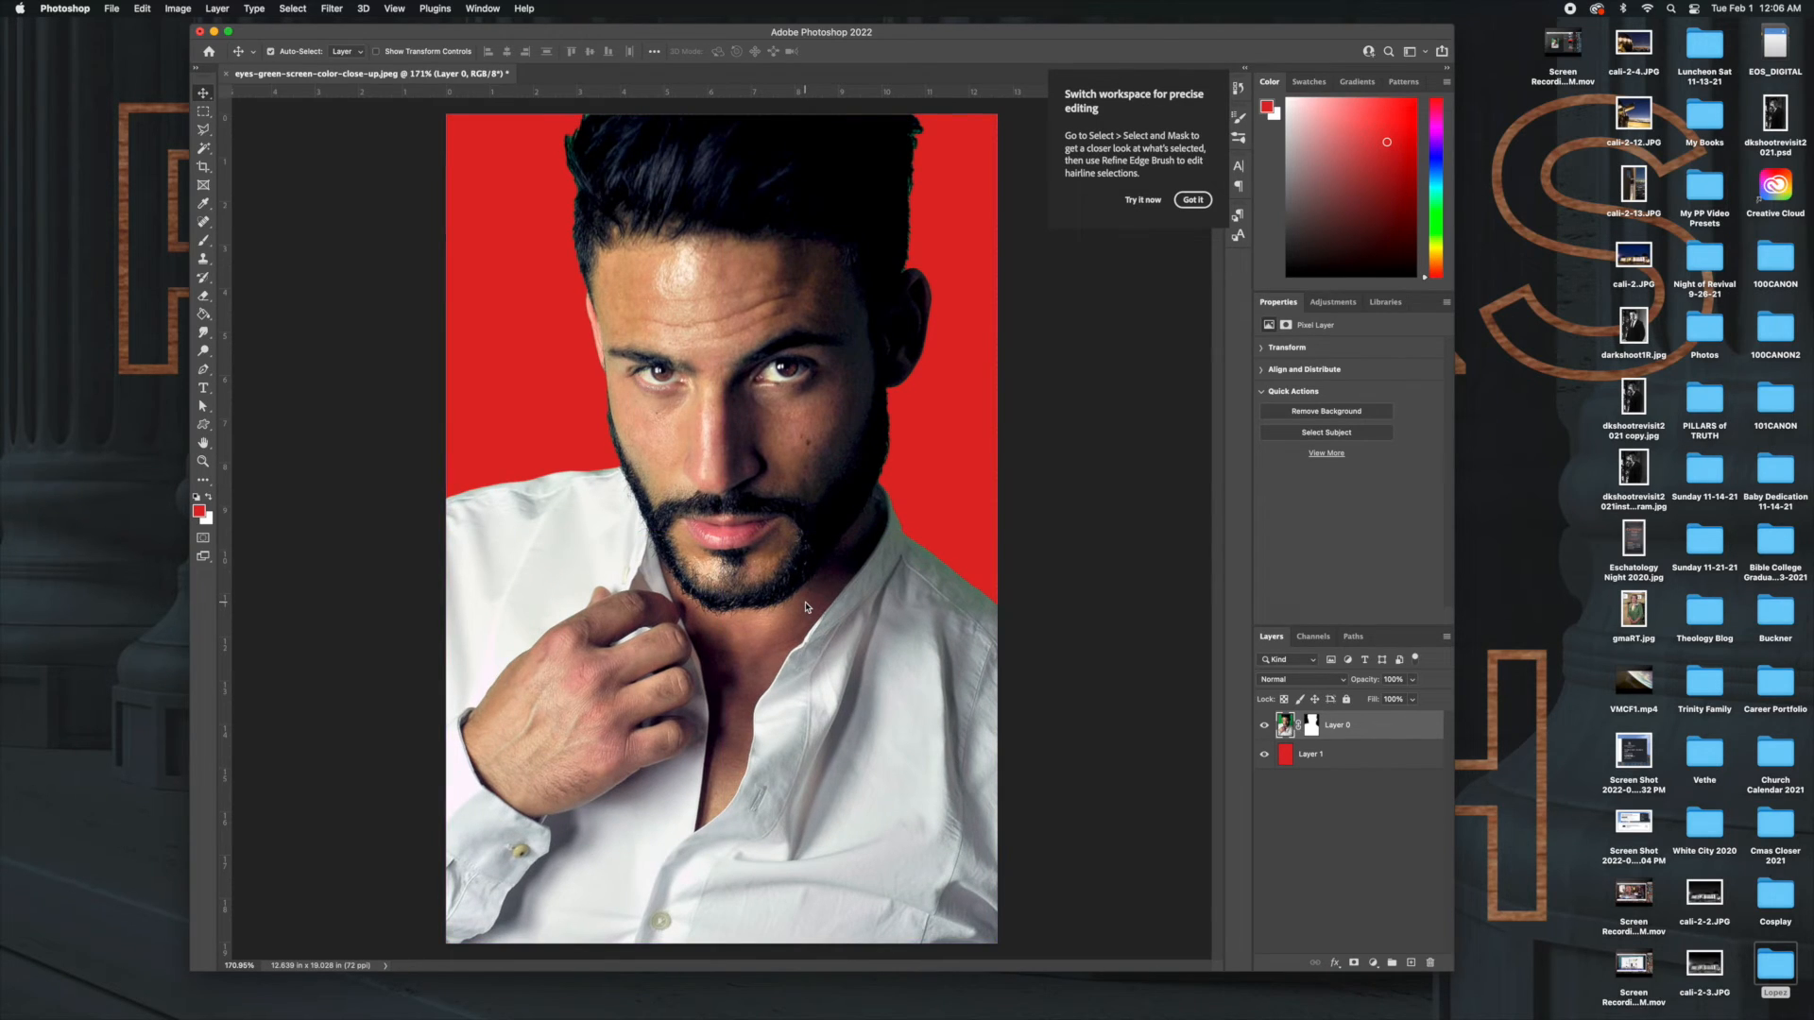
Scale the portrait on Layer 0 down proportionally to about two thirds with Free Transform and place it near the middle of the canvas.
key(super+t)
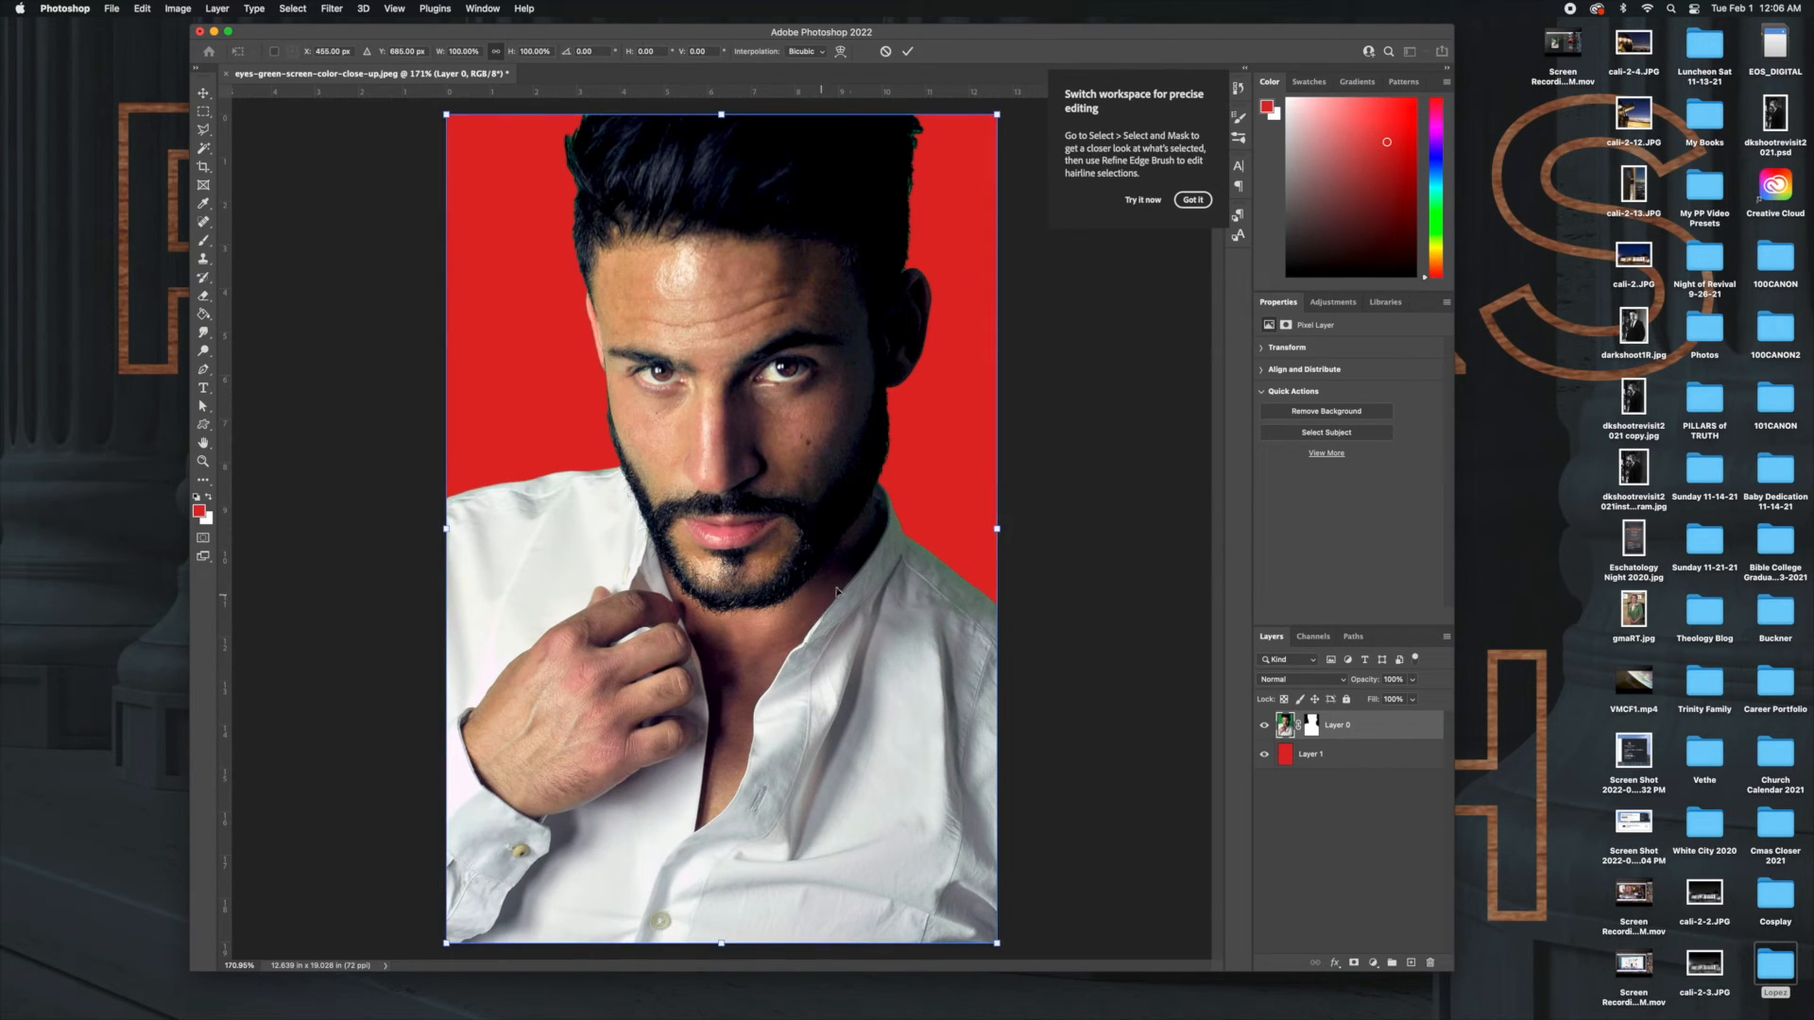
drag(1004, 518, 814, 522)
drag(588, 552, 718, 544)
key(Return)
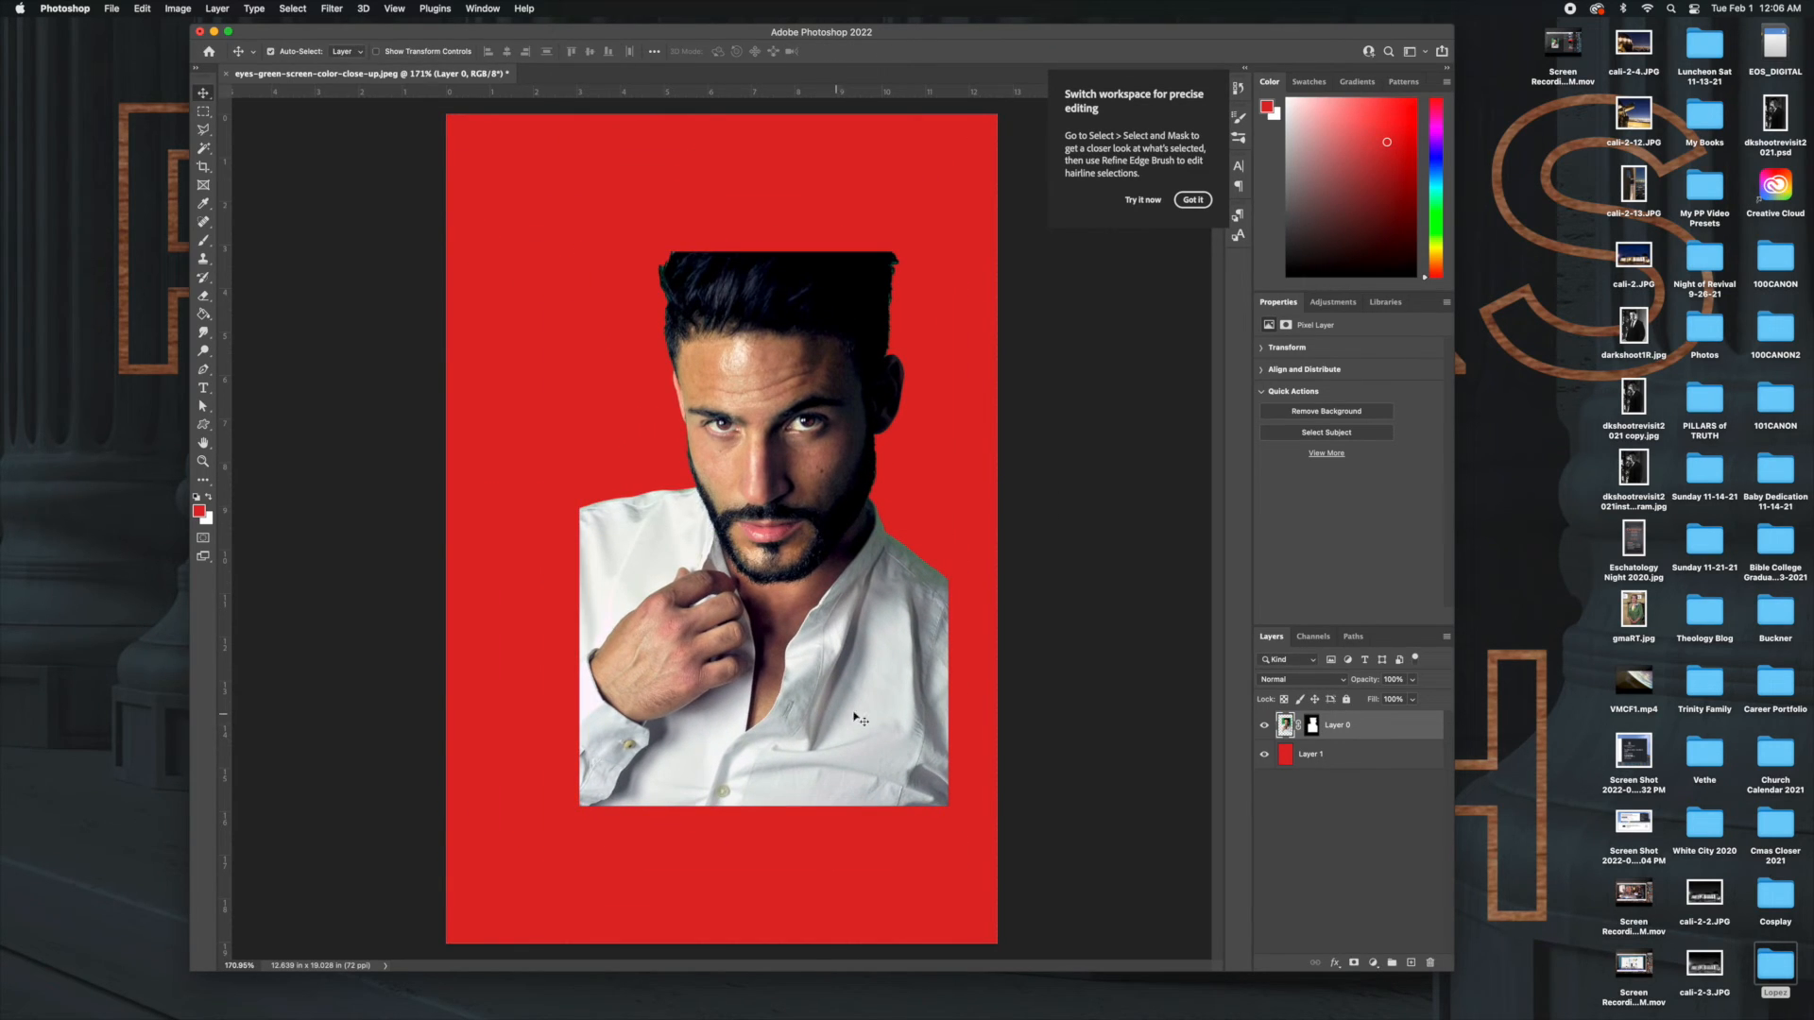
Move the scaled portrait slightly upward and hide the red Layer 1.
click(1328, 756)
mouse_move(894, 616)
mouse_down()
mouse_move(967, 622)
mouse_move(954, 581)
mouse_move(901, 590)
mouse_up()
click(1263, 755)
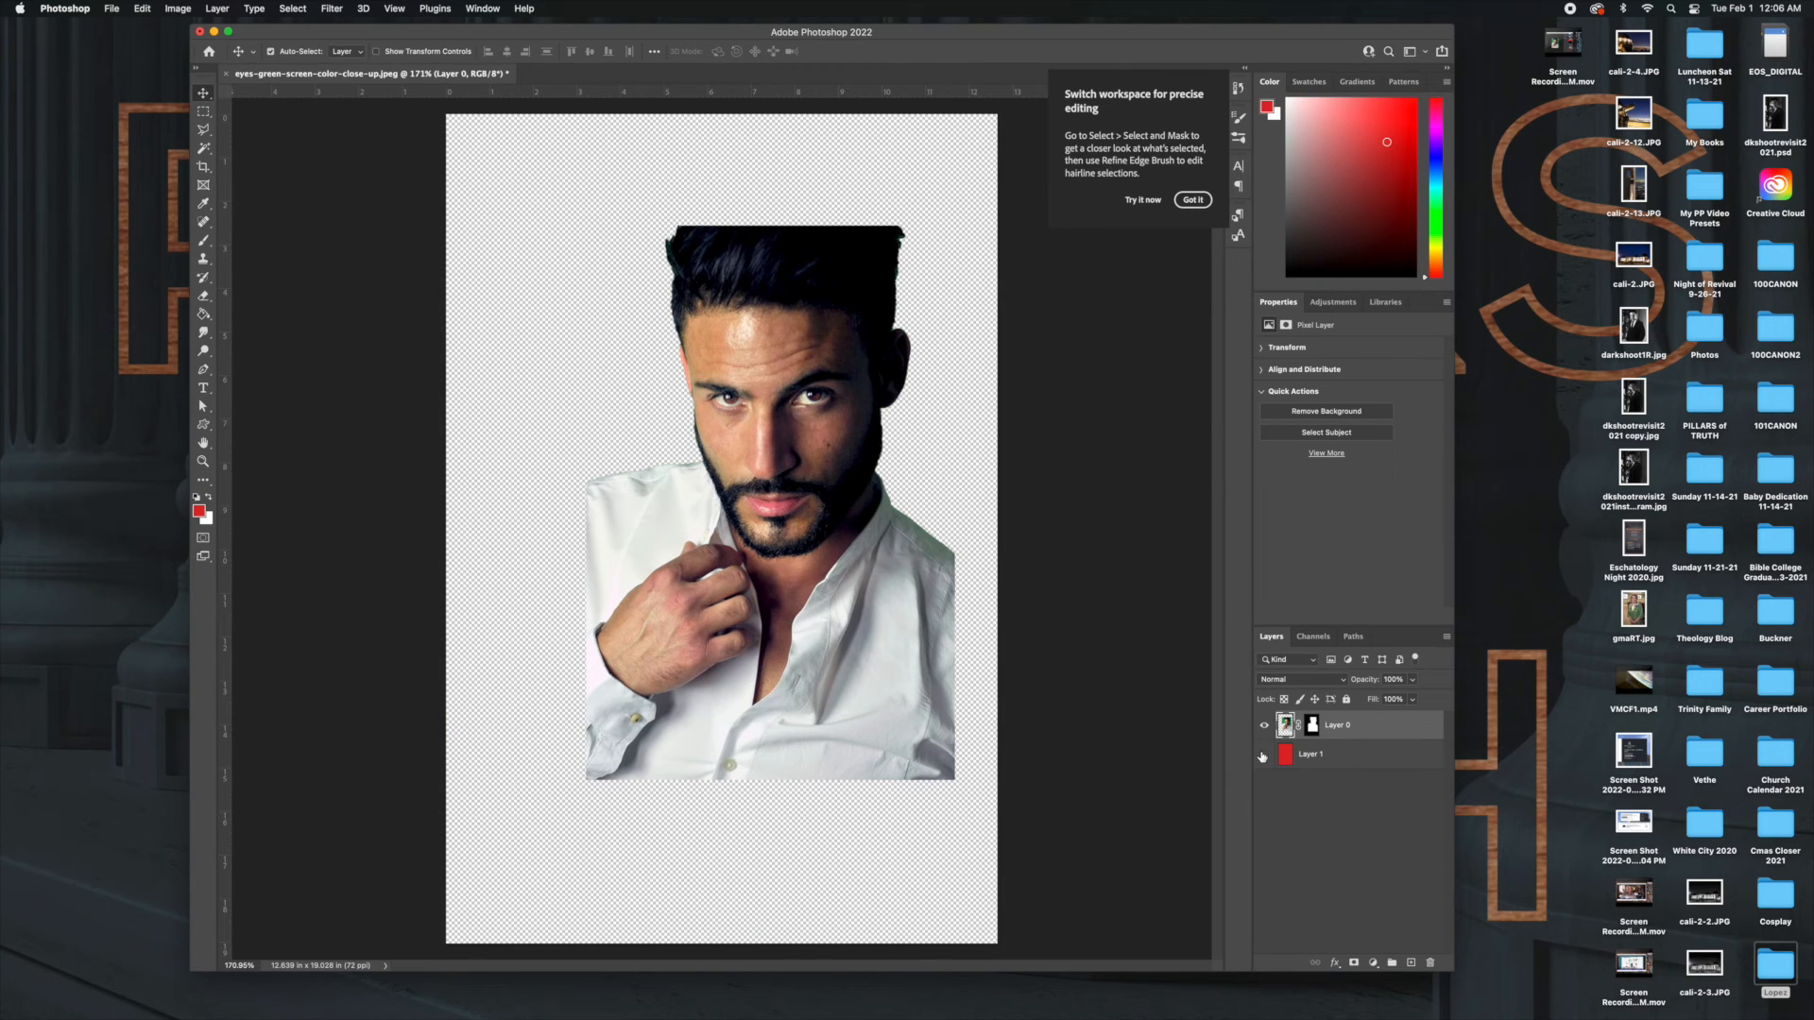